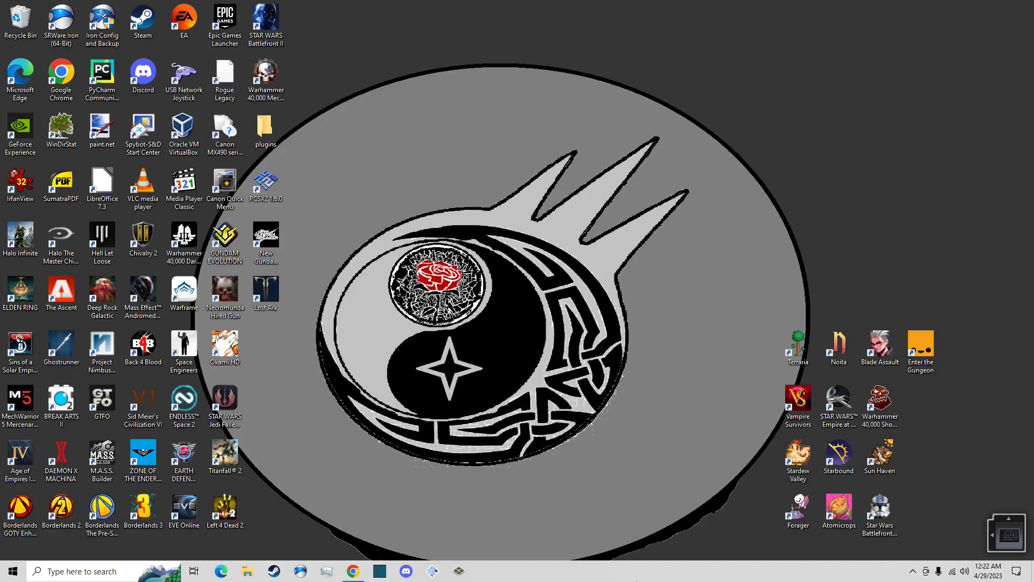
# Launch the Xenia Canary emulator from the taskbar, leaving it with no game loaded
pyautogui.click(458, 572)
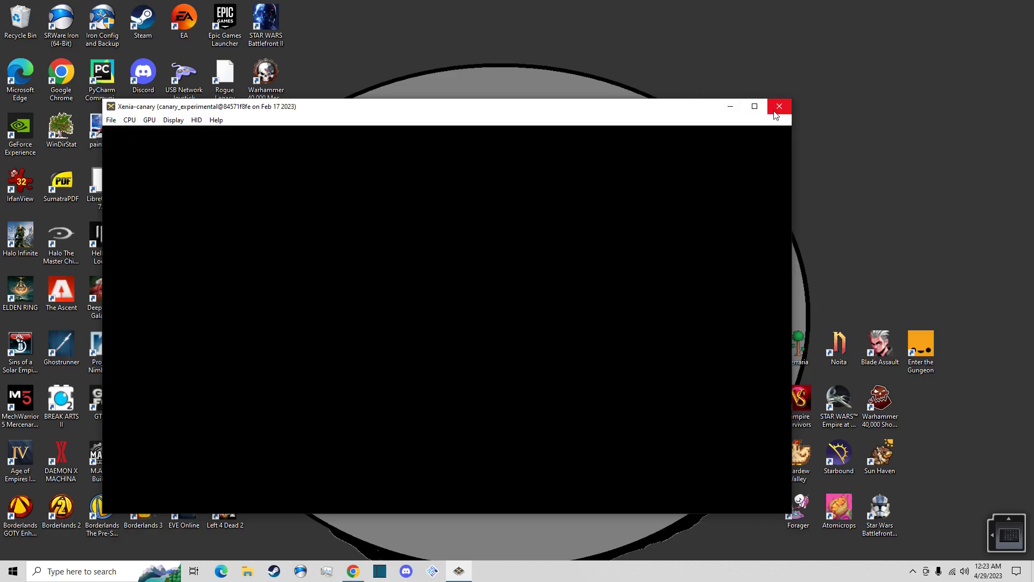
# Open a new File Explorer window at Quick access alongside the idle emulator
pyautogui.click(247, 571)
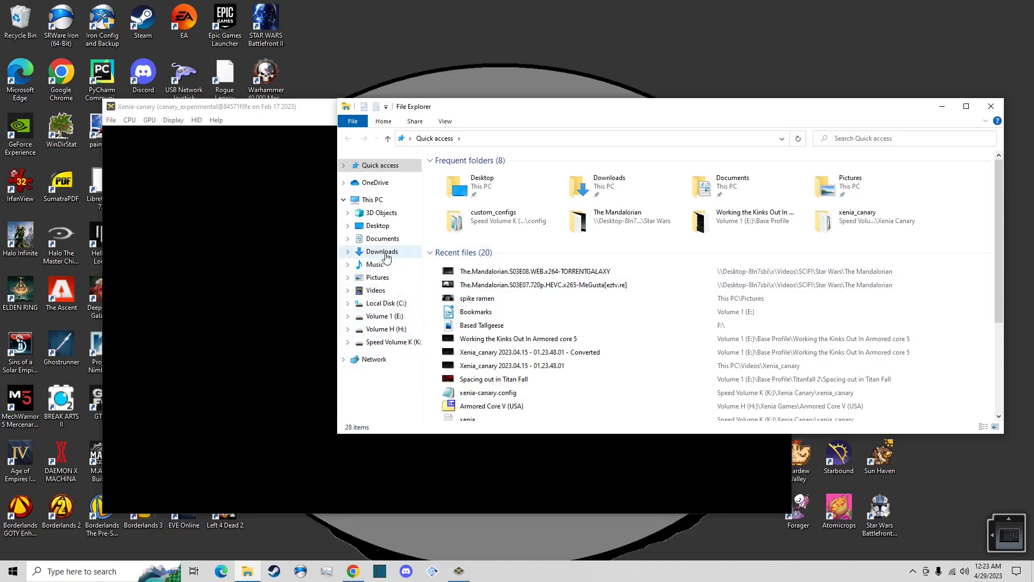
# Browse the drives to K:\Xenia Canary\xenia_canary and open xenia-canary.config in Notepad
pyautogui.click(385, 317)
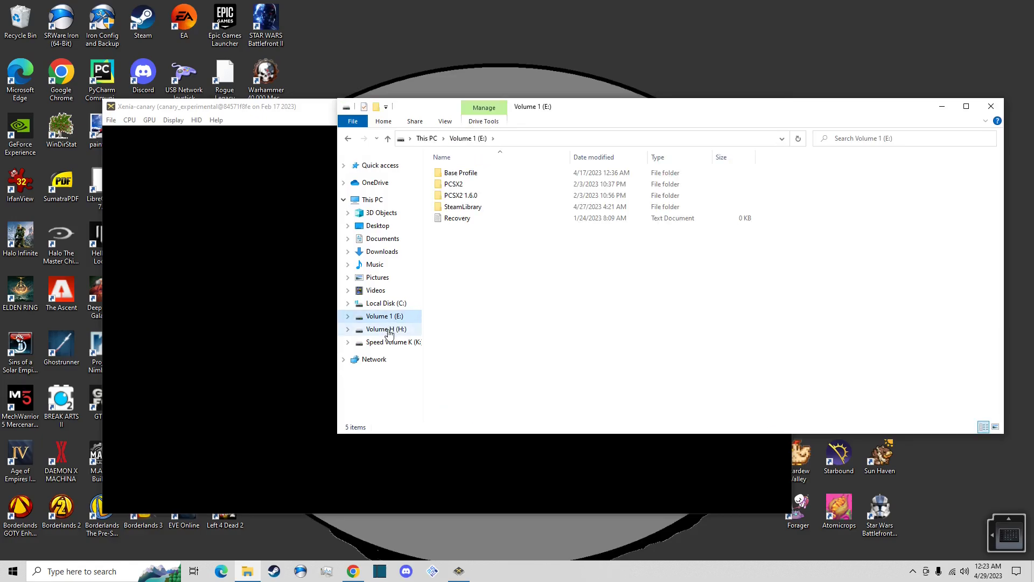
pyautogui.click(388, 329)
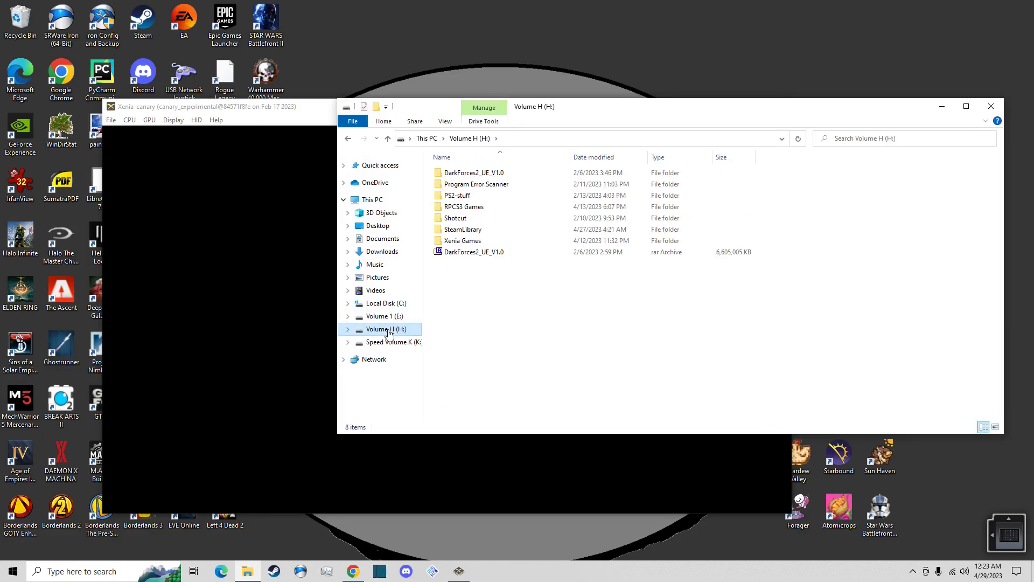
pyautogui.click(456, 242)
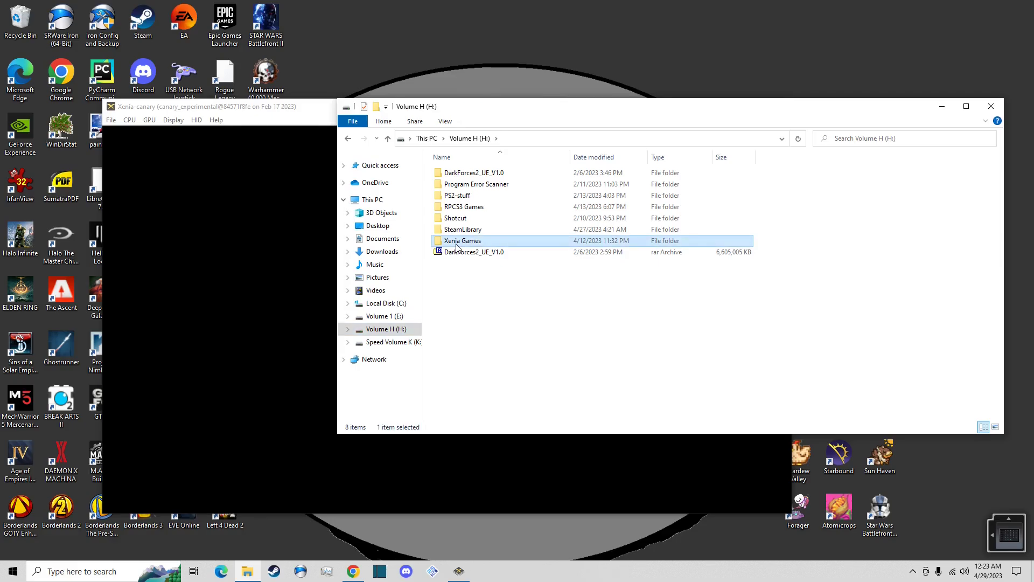
pyautogui.click(406, 343)
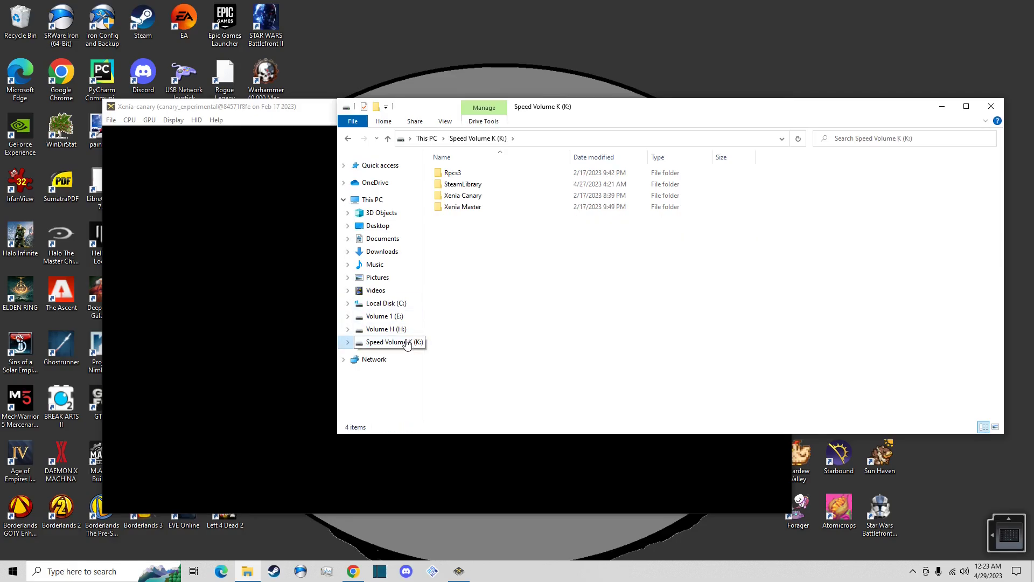
pyautogui.doubleClick(442, 199)
pyautogui.doubleClick(461, 173)
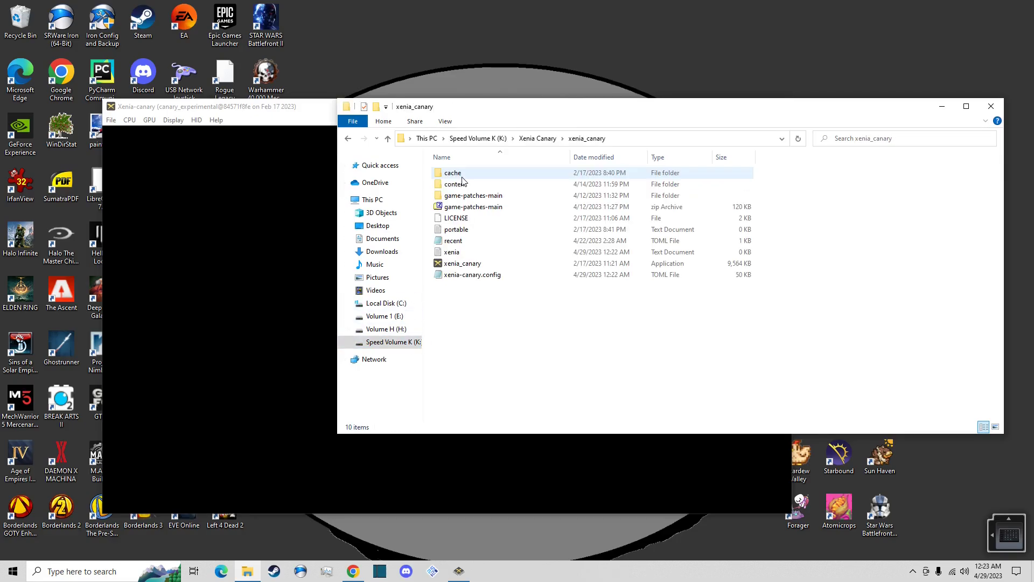
pyautogui.doubleClick(482, 280)
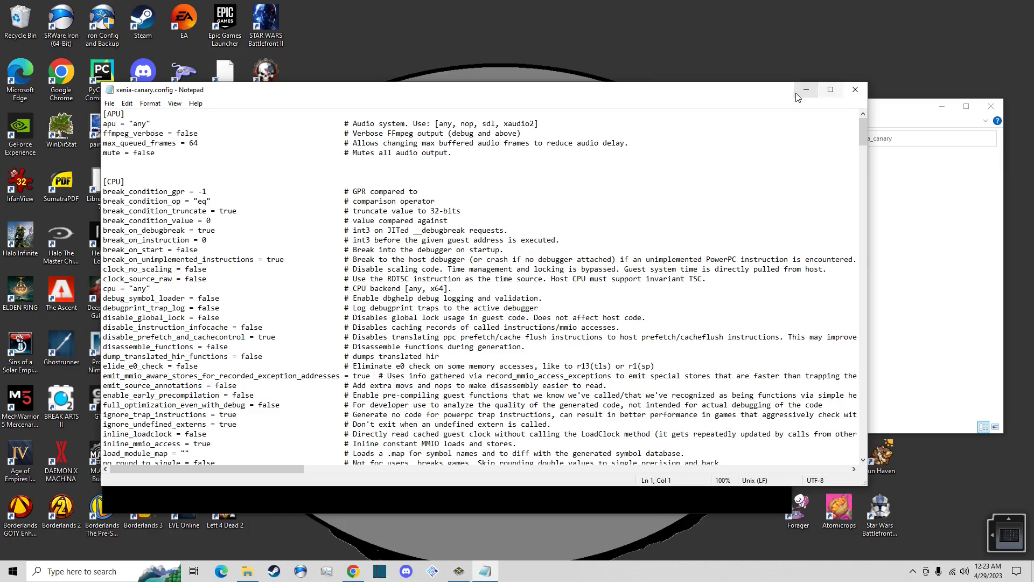
# Open Xenia Master's xenia.config from K:\Xenia Master\xenia_master for comparison, then close it
pyautogui.moveTo(786, 95); pyautogui.dragTo(842, 335)
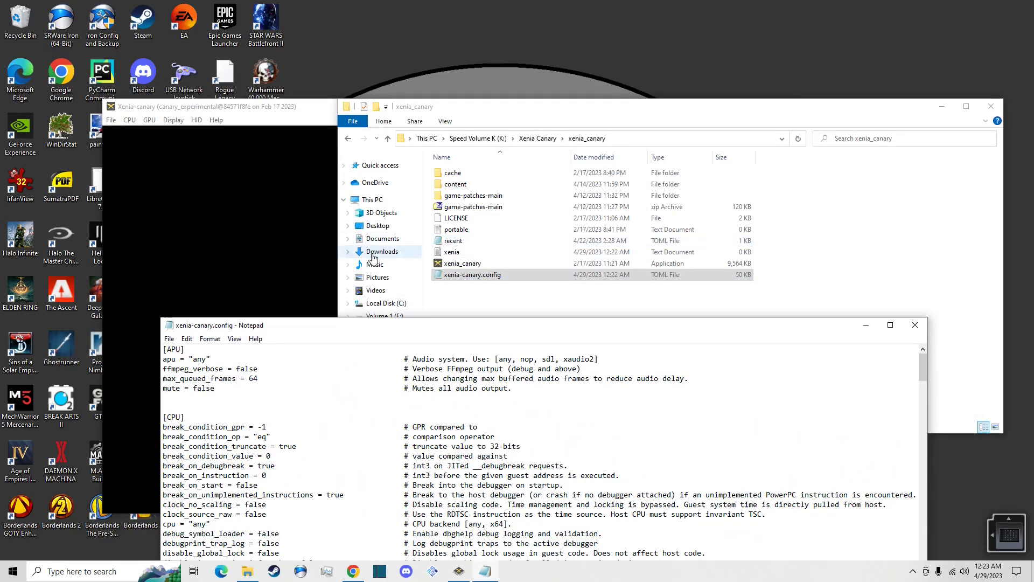
pyautogui.click(498, 275)
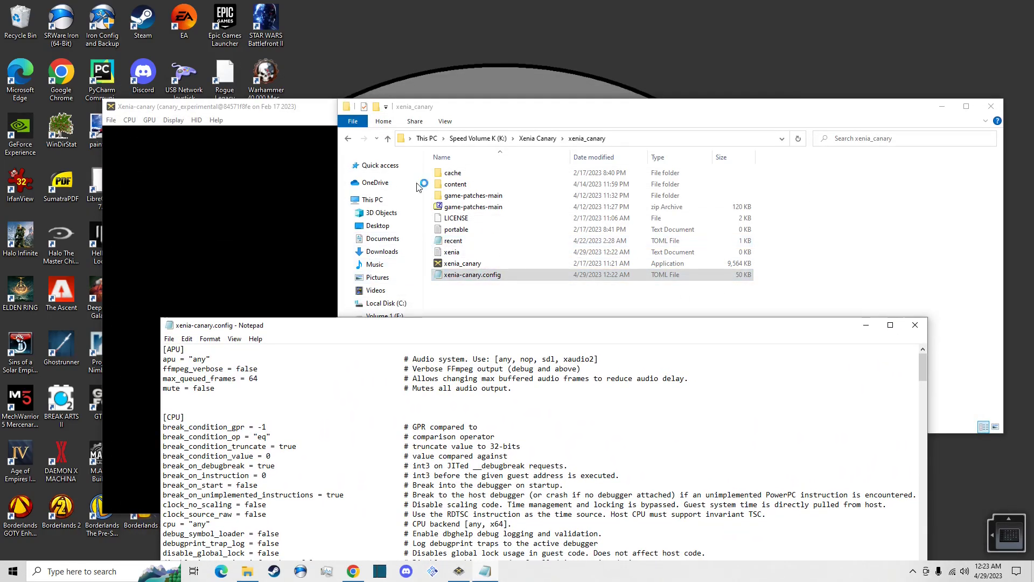
pyautogui.click(388, 138)
pyautogui.click(388, 138)
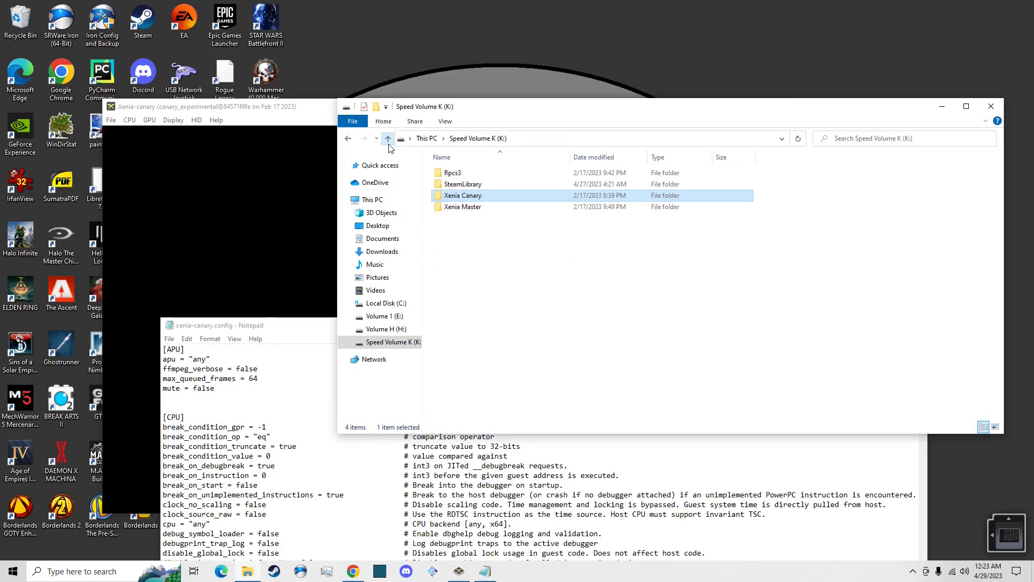
pyautogui.doubleClick(463, 207)
pyautogui.doubleClick(467, 173)
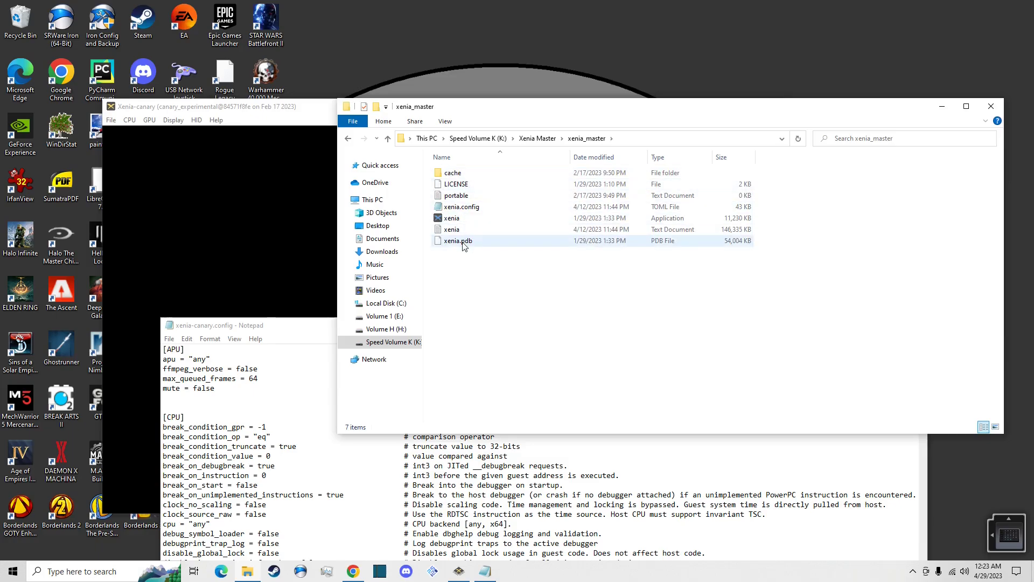
pyautogui.doubleClick(465, 207)
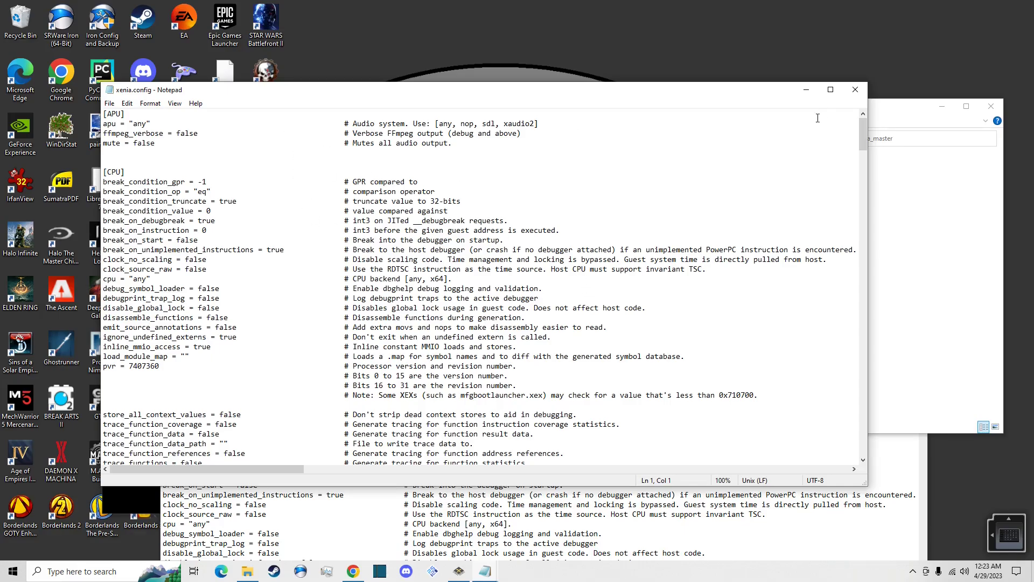
pyautogui.click(855, 89)
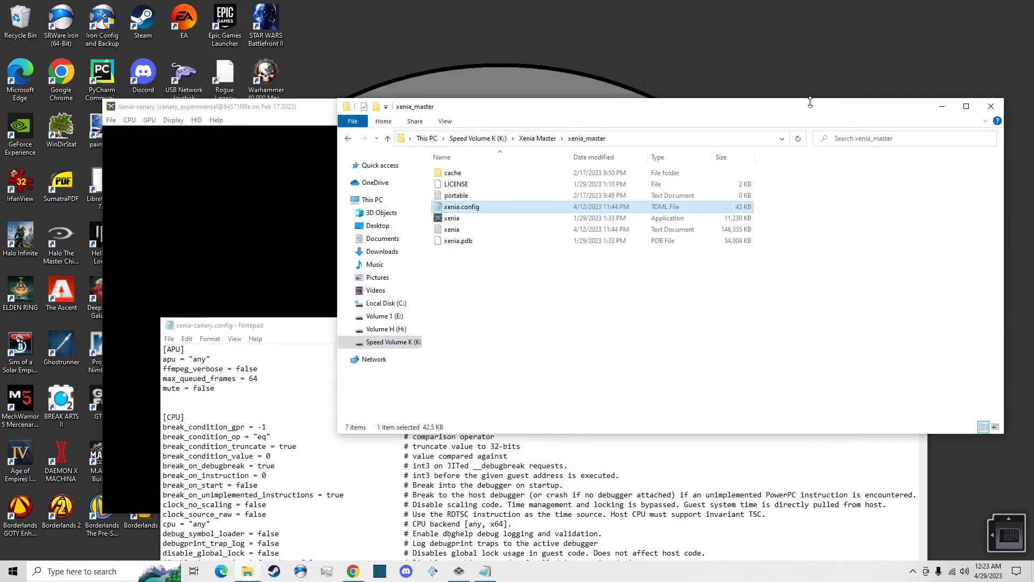
# Return to the xenia_canary folder and bring xenia-canary.config up full screen
pyautogui.click(388, 140)
pyautogui.click(390, 141)
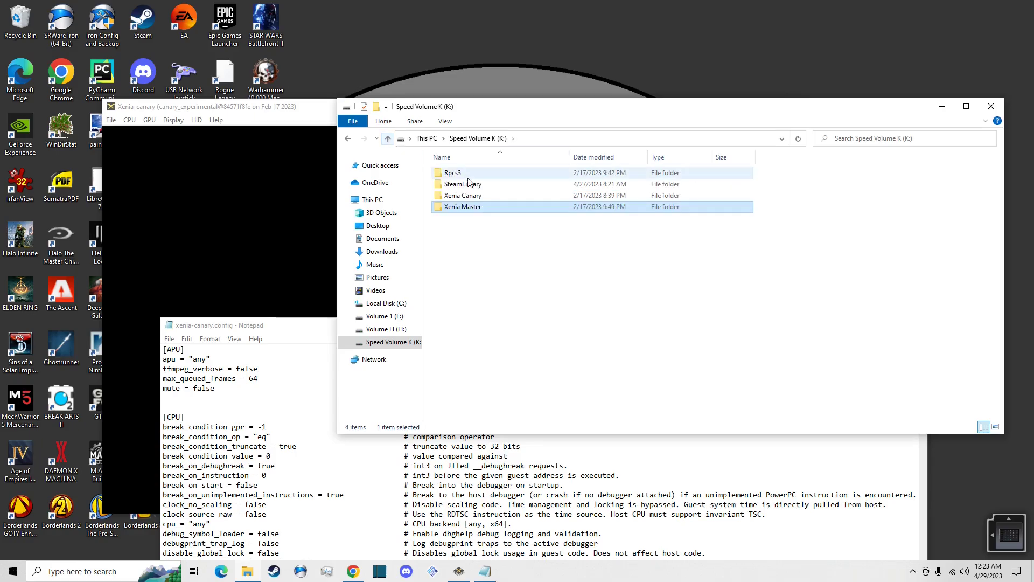
pyautogui.doubleClick(472, 195)
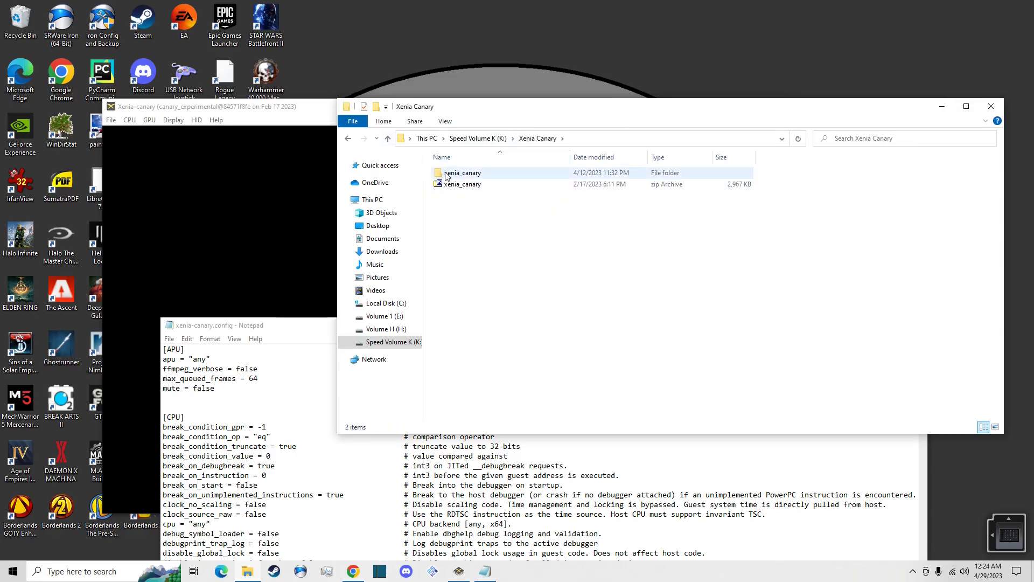
pyautogui.doubleClick(462, 172)
pyautogui.moveTo(488, 110); pyautogui.dragTo(470, 68)
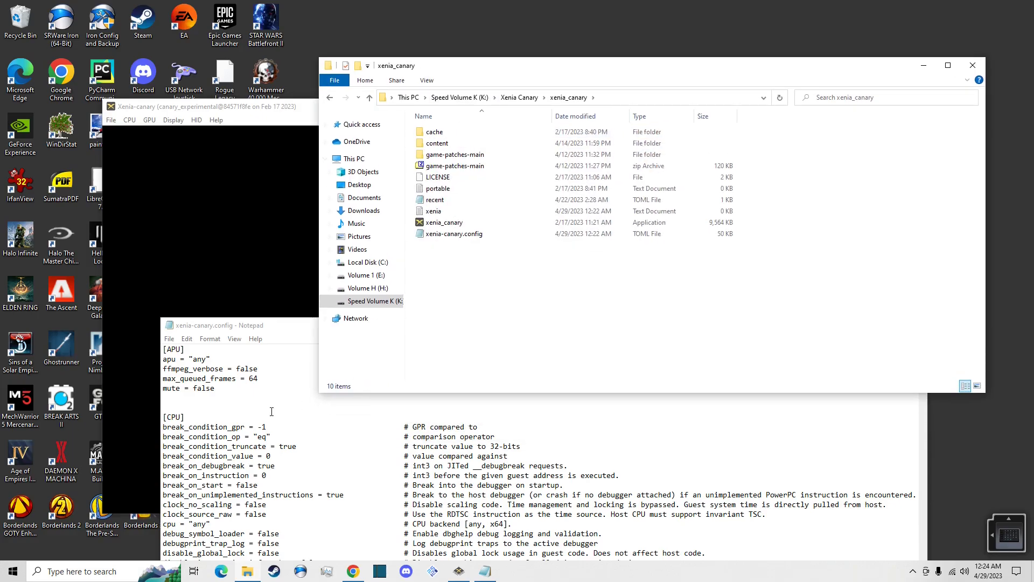
pyautogui.doubleClick(295, 325)
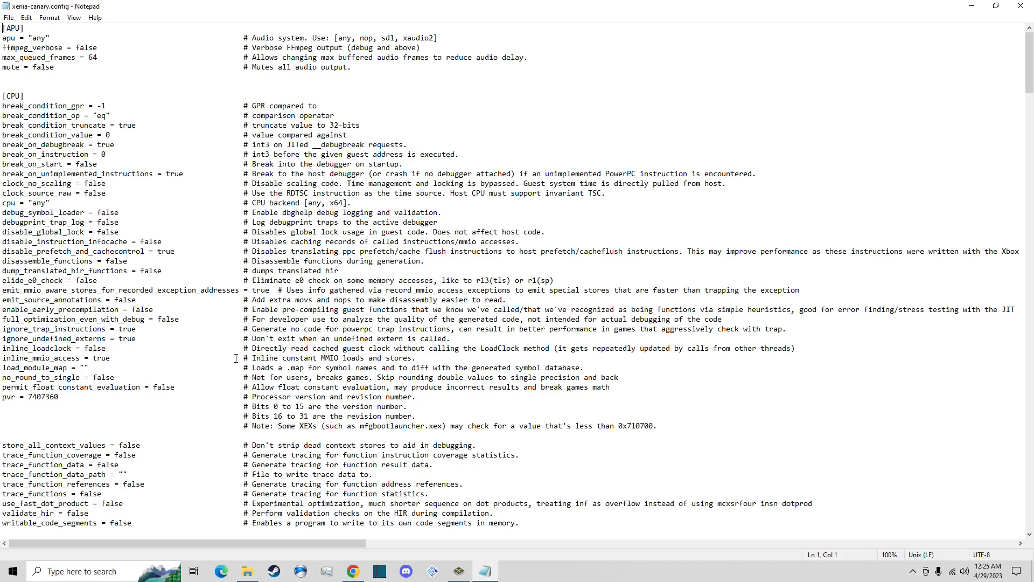
pyautogui.scroll(-2, 188, 435)
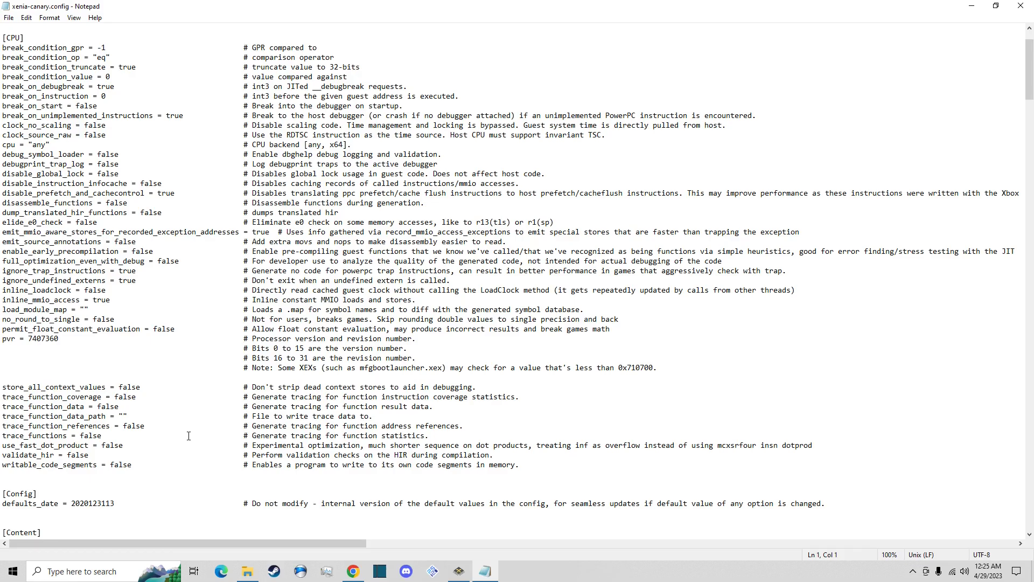
pyautogui.scroll(2, 173, 402)
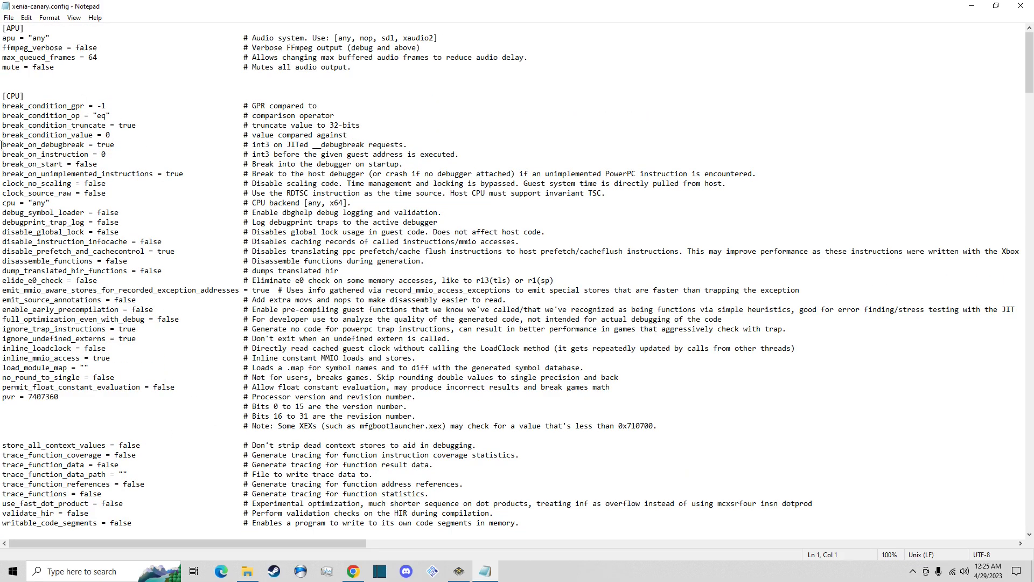
pyautogui.scroll(-19, 107, 243)
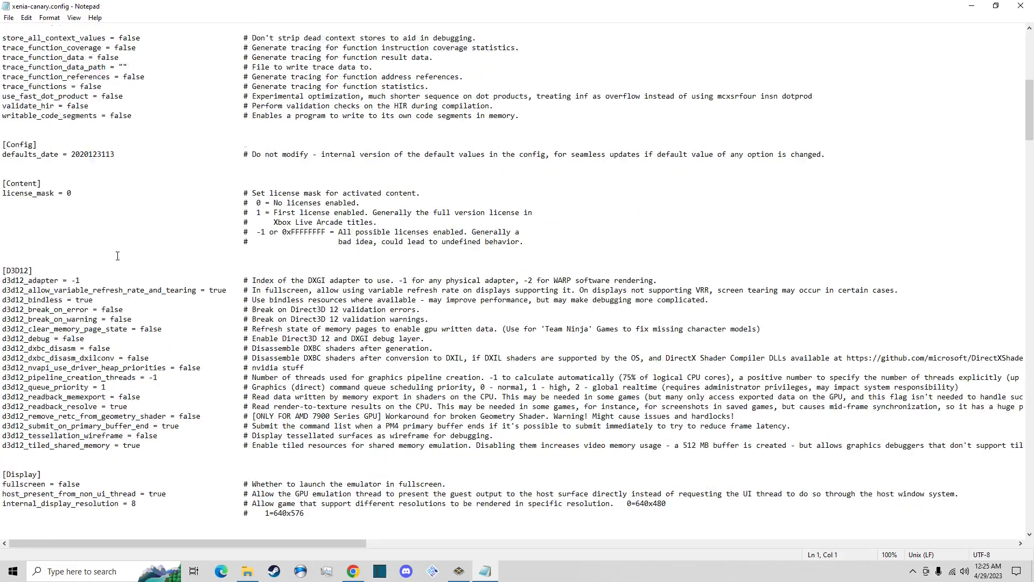
pyautogui.scroll(-20, 117, 255)
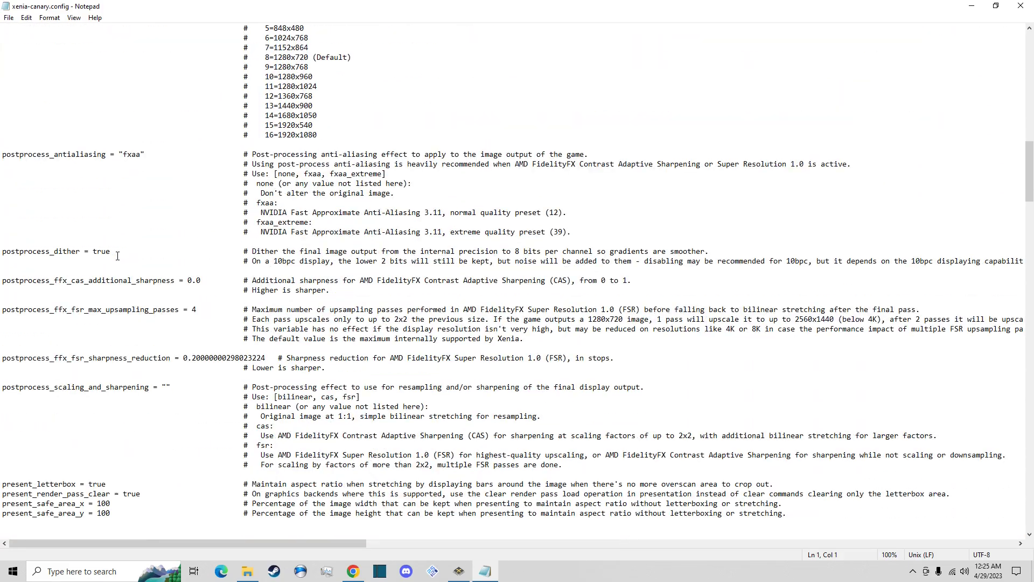
pyautogui.scroll(-8, 118, 256)
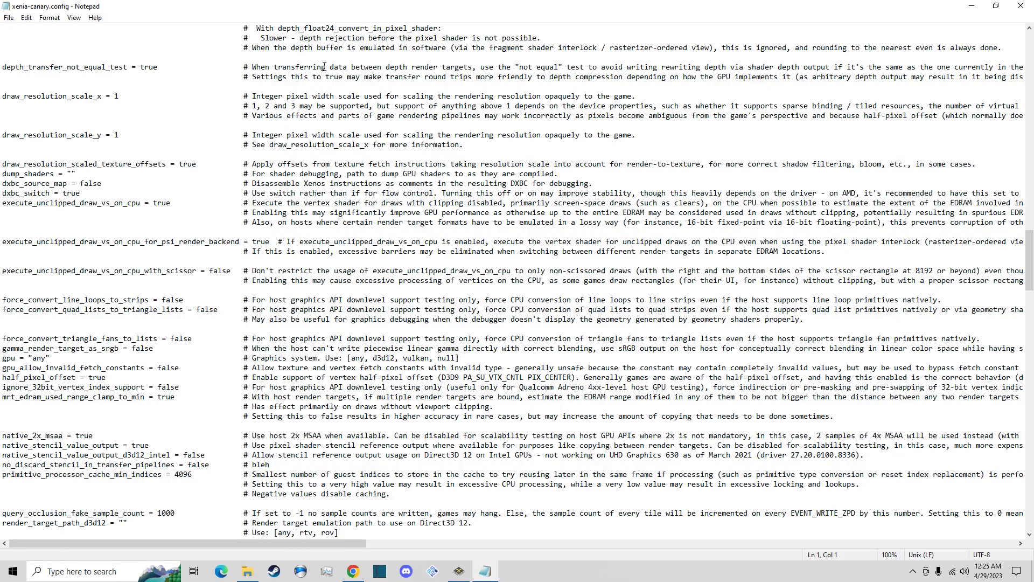
pyautogui.scroll(-9, 282, 242)
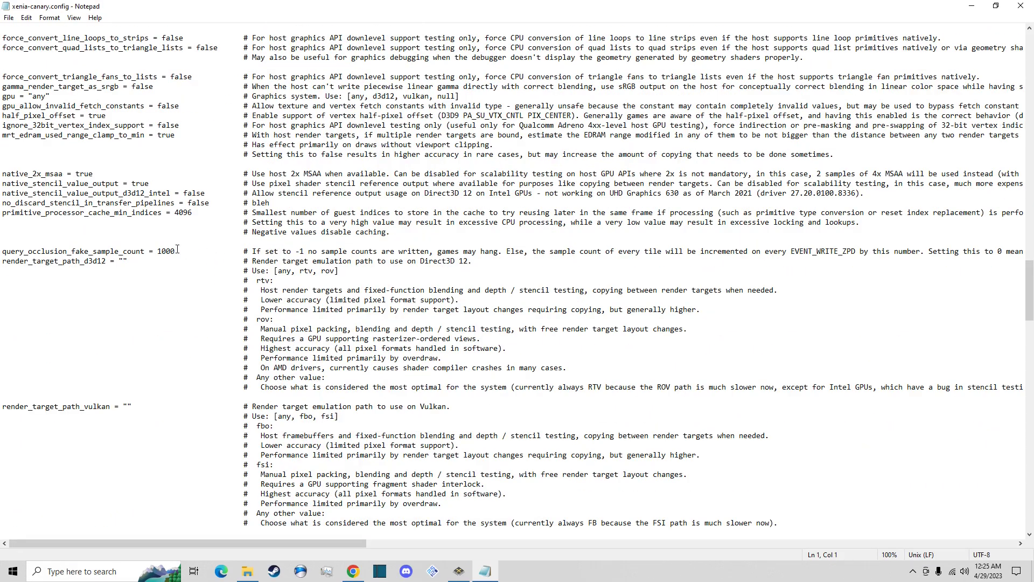
pyautogui.scroll(-5, 171, 248)
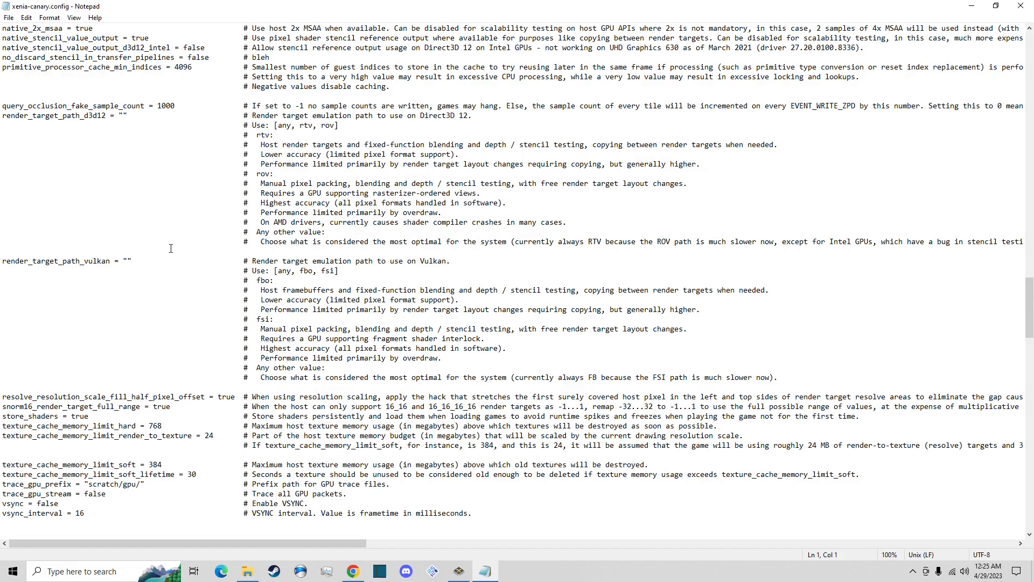
pyautogui.hotkey('ctrl', 'f')
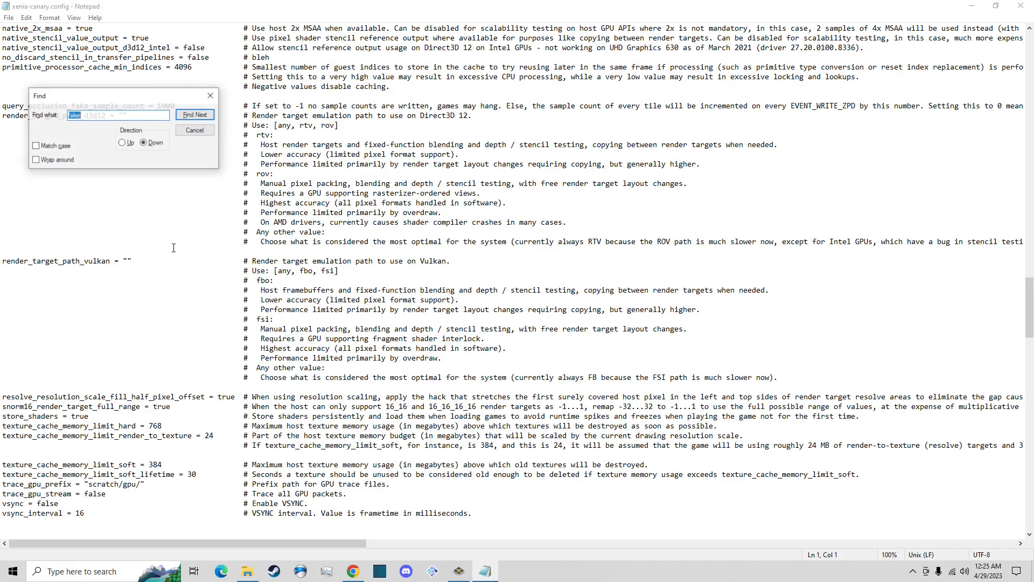
pyautogui.click(211, 98)
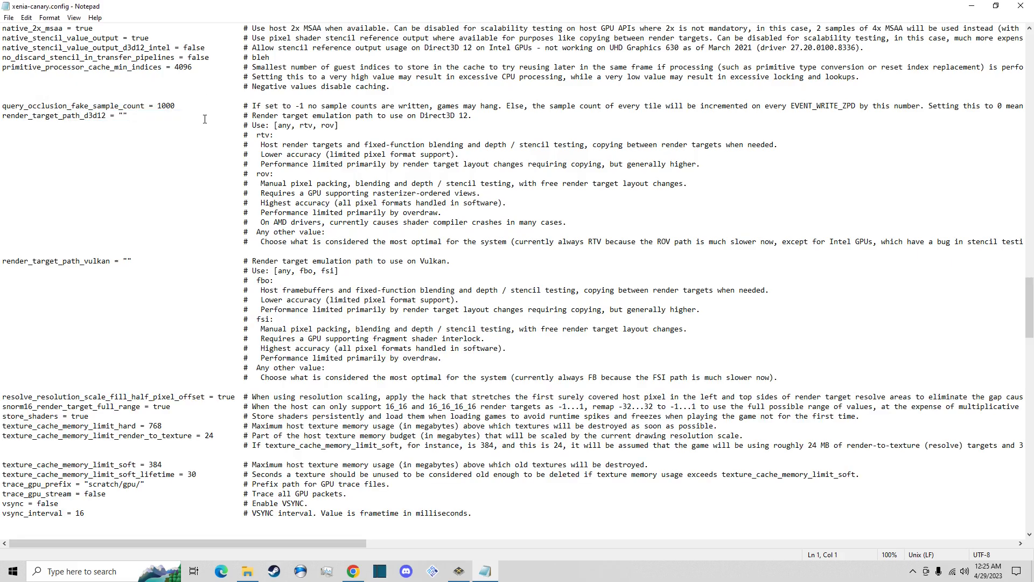
pyautogui.click(353, 571)
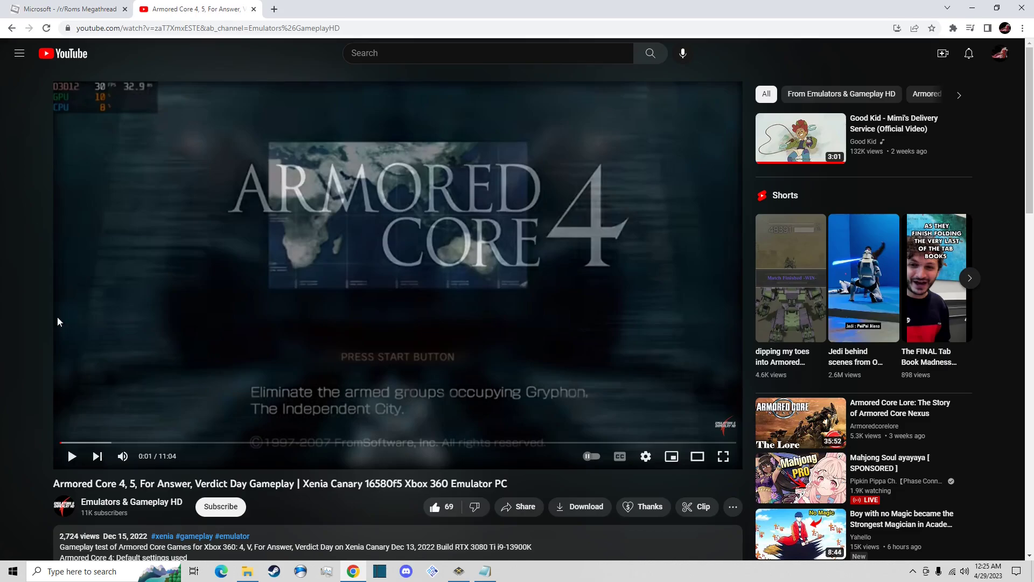
# Scroll the video description and highlight the protect_zero=false setting for Armored Core V
pyautogui.scroll(-6, 28, 331)
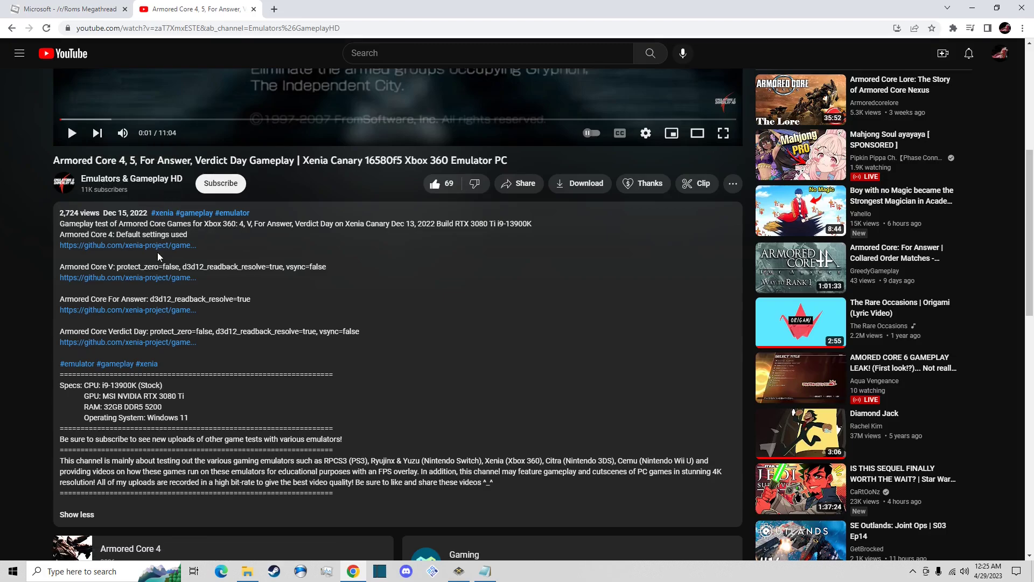
pyautogui.scroll(3, 161, 237)
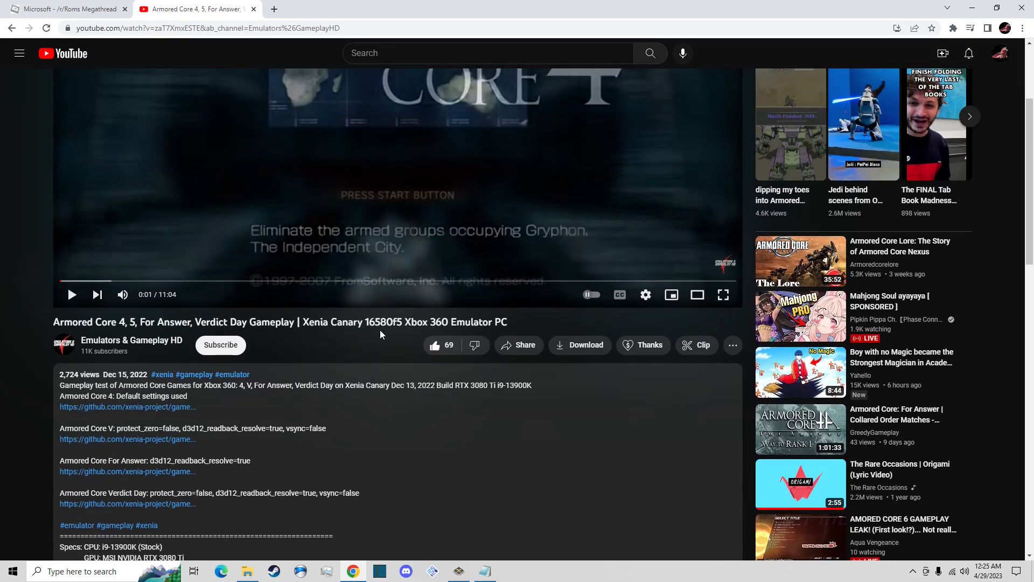
pyautogui.scroll(-3, 380, 330)
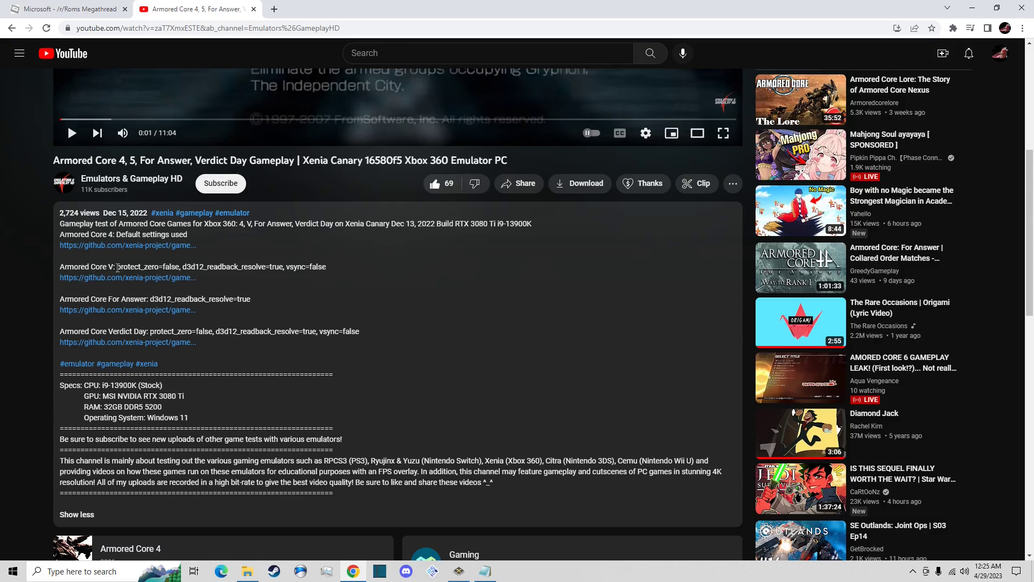
pyautogui.moveTo(117, 267); pyautogui.dragTo(183, 272)
pyautogui.click(183, 272)
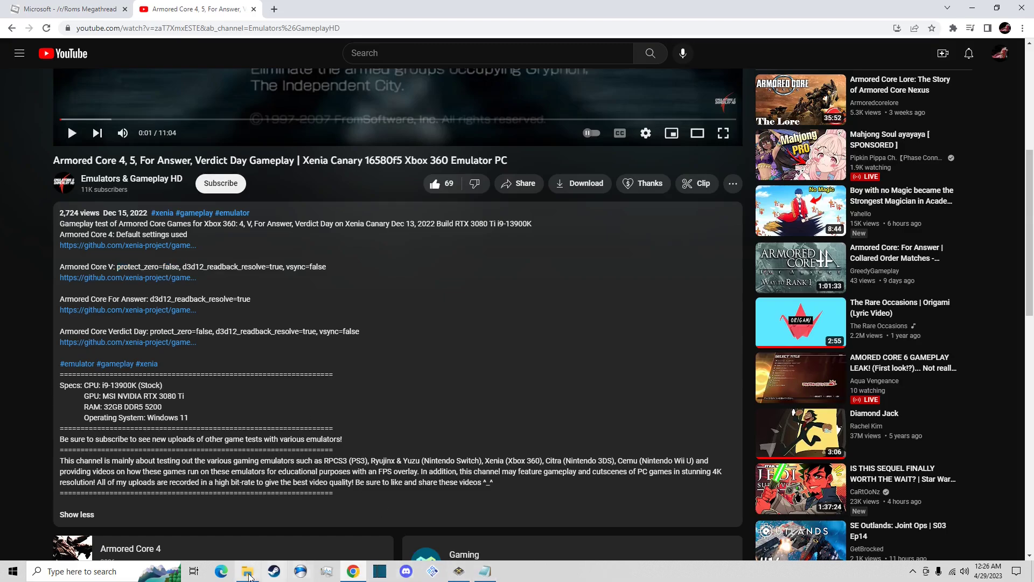
# Search the config for 'protect zero' and then 'zero', checking the video's spelling
pyautogui.click(484, 572)
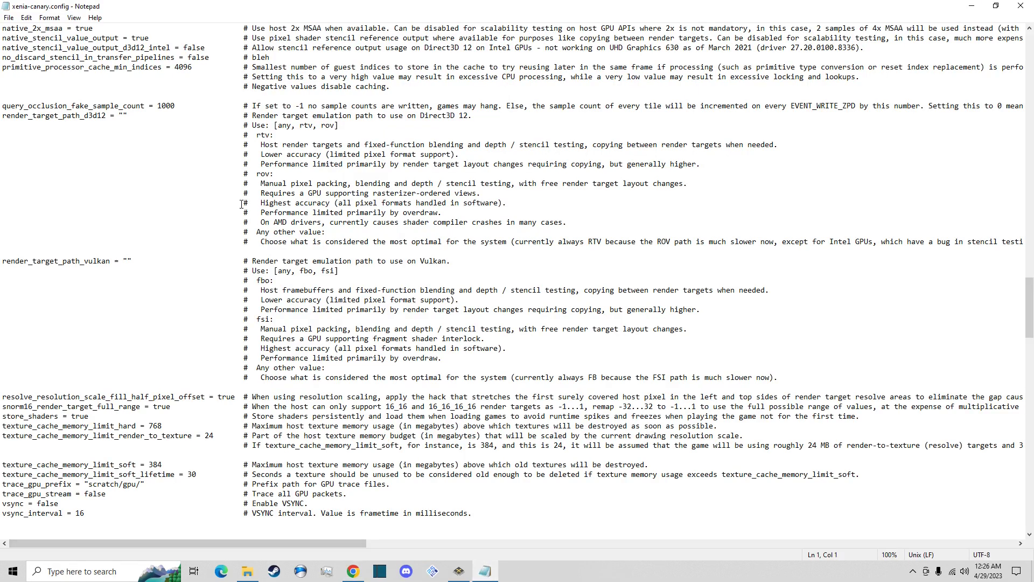
pyautogui.hotkey('ctrl', 'f')
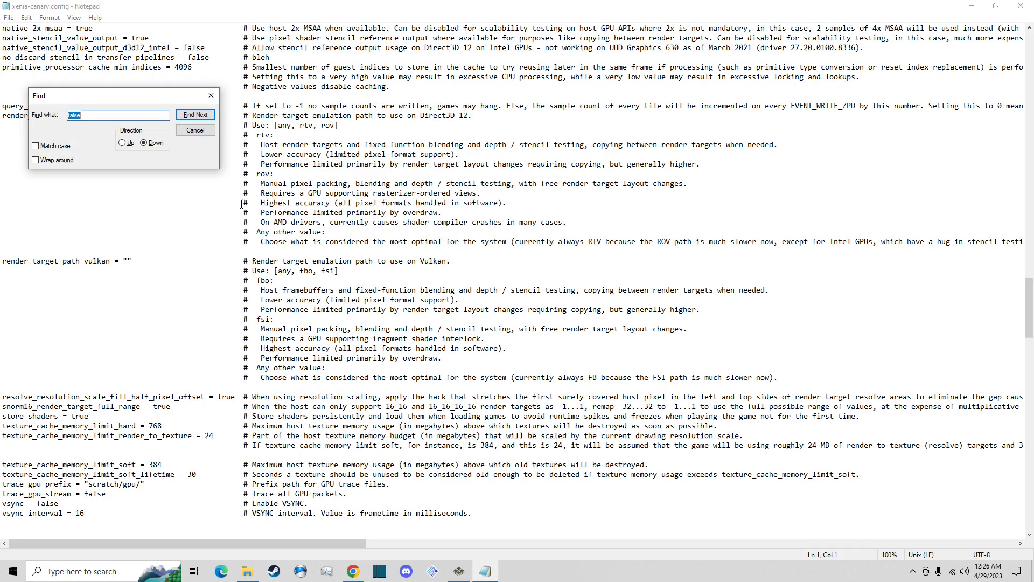
pyautogui.write('protect zero')
pyautogui.press('Return')
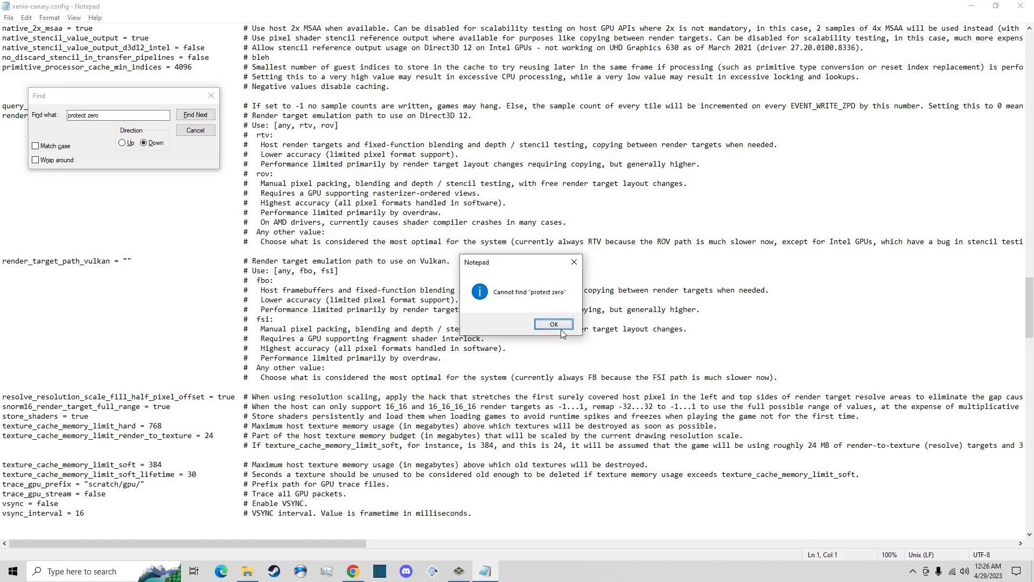
pyautogui.click(560, 328)
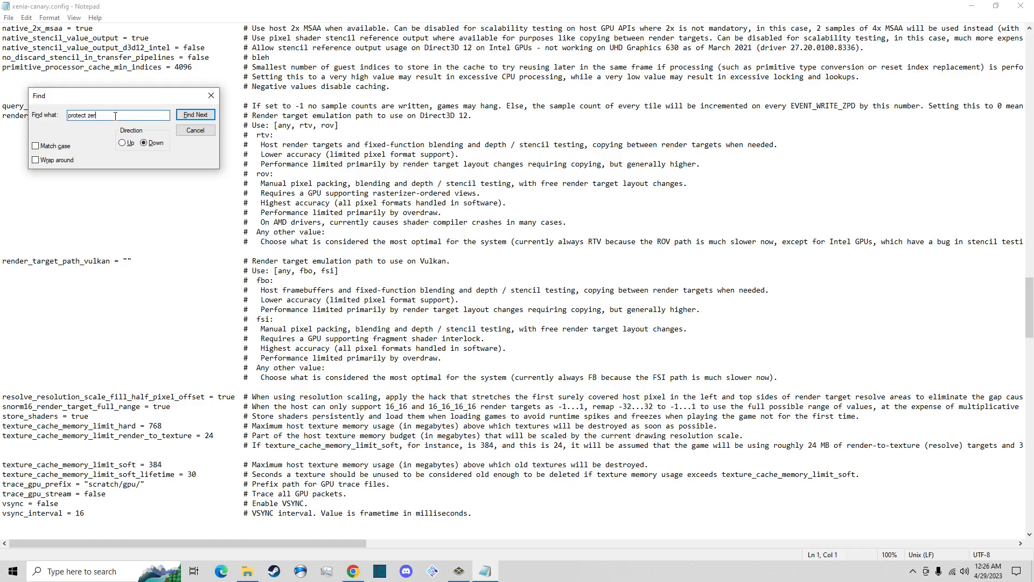
pyautogui.press('BackSpace')
pyautogui.press('BackSpace')
pyautogui.press('BackSpace')
pyautogui.press('BackSpace')
pyautogui.press('BackSpace')
pyautogui.press('BackSpace')
pyautogui.press('BackSpace')
pyautogui.press('BackSpace')
pyautogui.press('BackSpace')
pyautogui.press('BackSpace')
pyautogui.press('BackSpace')
pyautogui.write('zero')
pyautogui.press('Return')
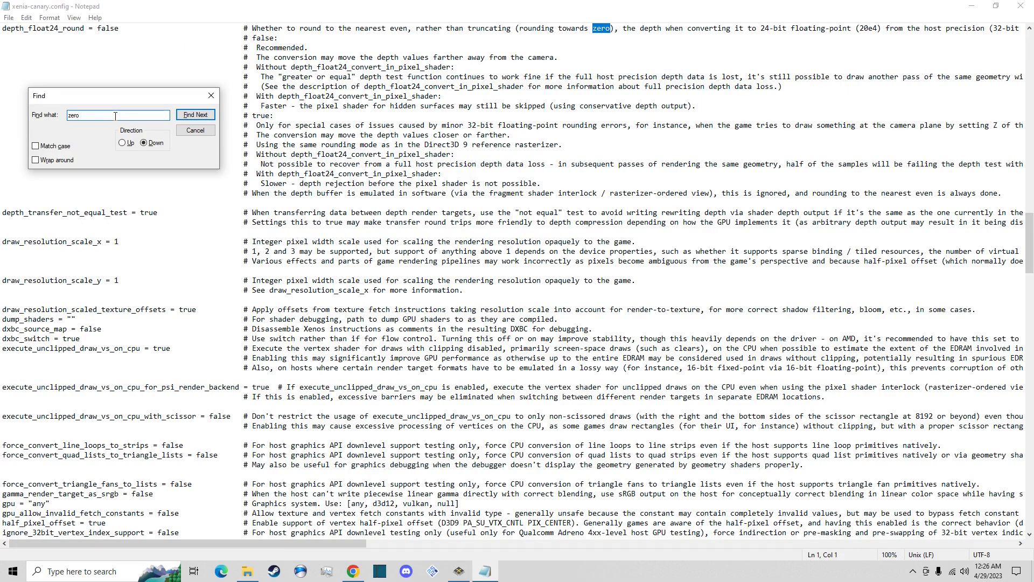
pyautogui.click(353, 571)
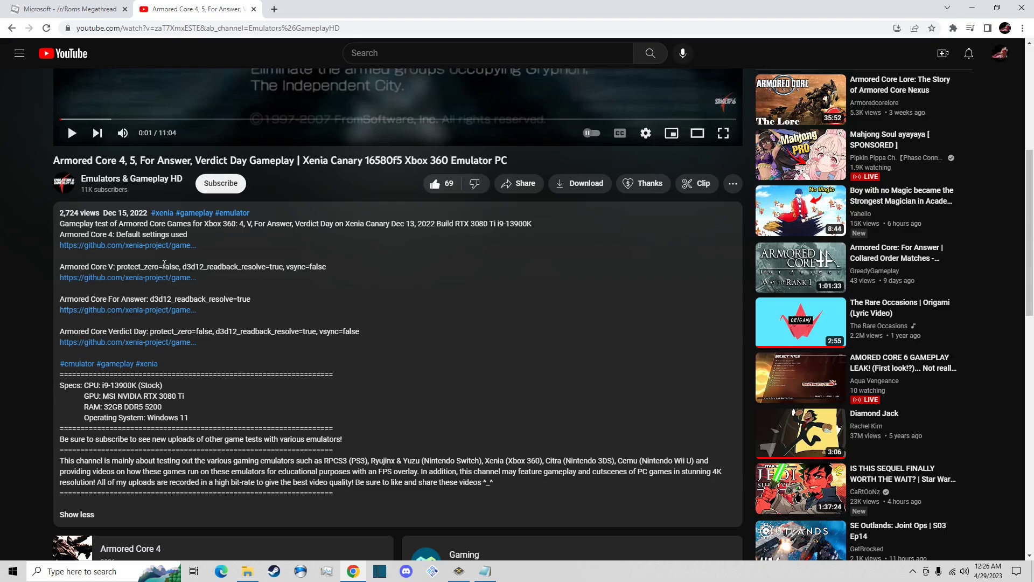
# Search the config for 'protect_zero' to jump to that entry
pyautogui.click(485, 571)
pyautogui.press('BackSpace')
pyautogui.press('BackSpace')
pyautogui.press('BackSpace')
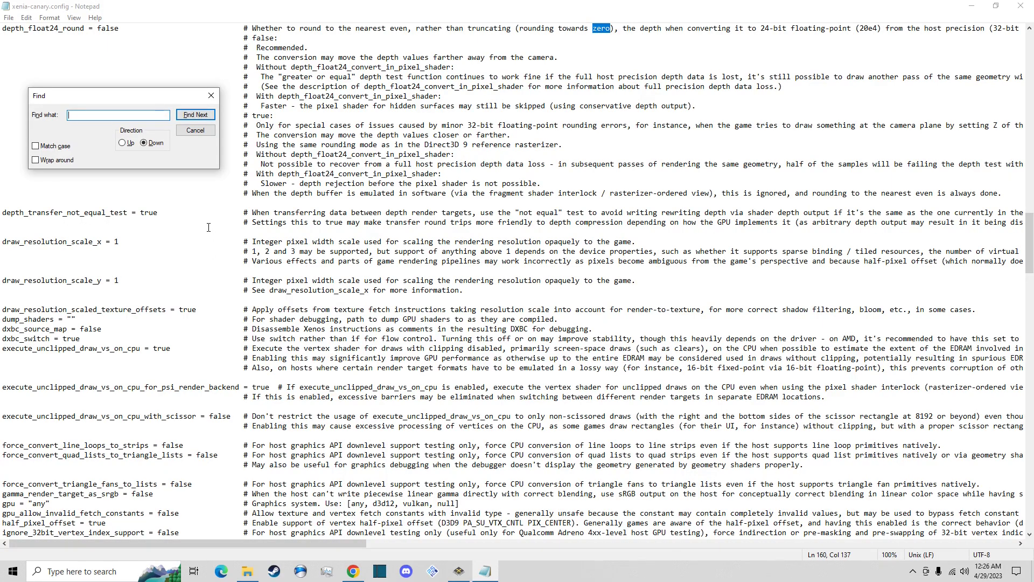
pyautogui.write('P')
pyautogui.press('BackSpace')
pyautogui.write('protect_zero')
pyautogui.press('Return')
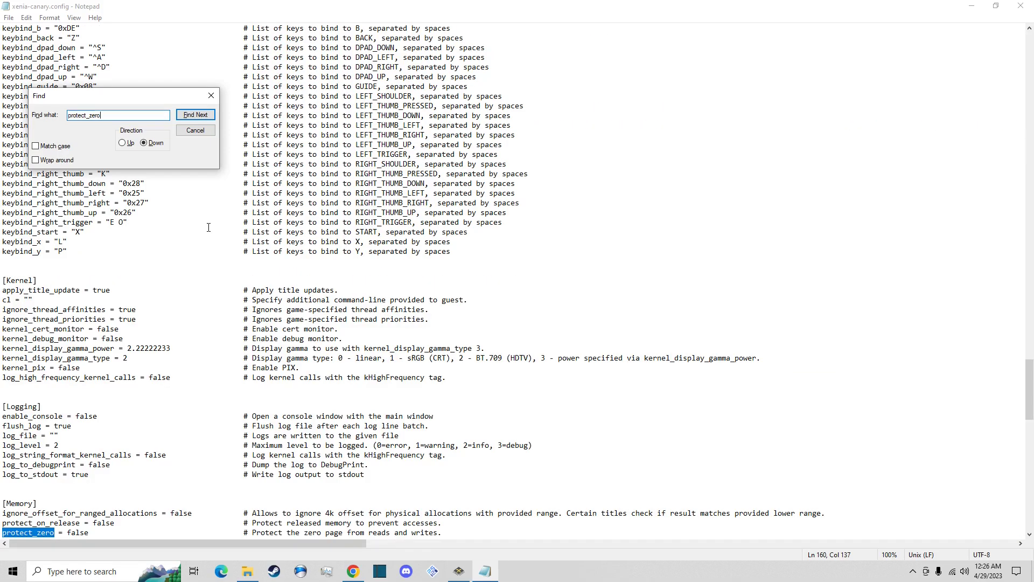
# Select protect_zero's existing false value under [Memory], then return to the video
pyautogui.scroll(-3, 79, 471)
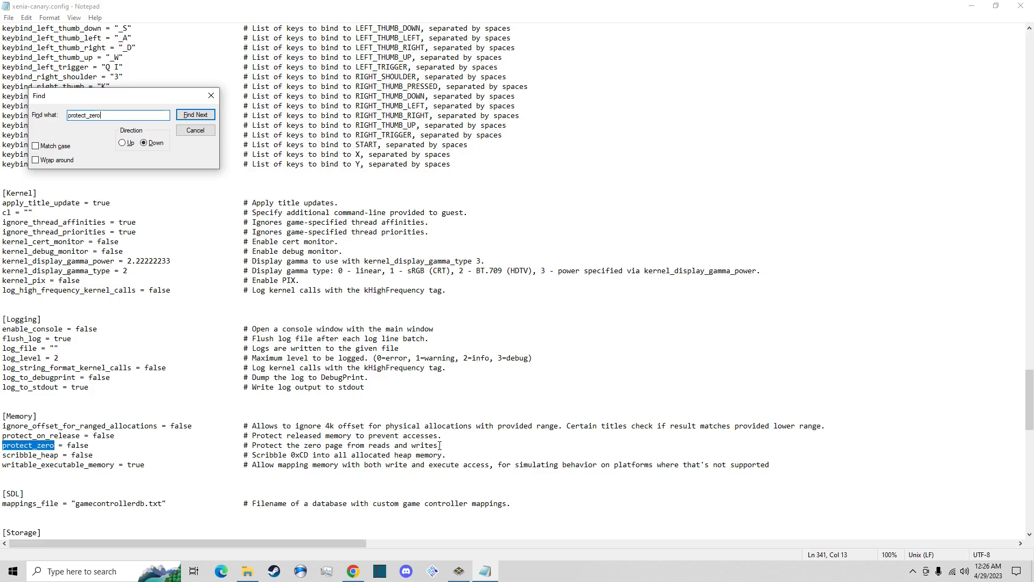
pyautogui.scroll(-1, 108, 443)
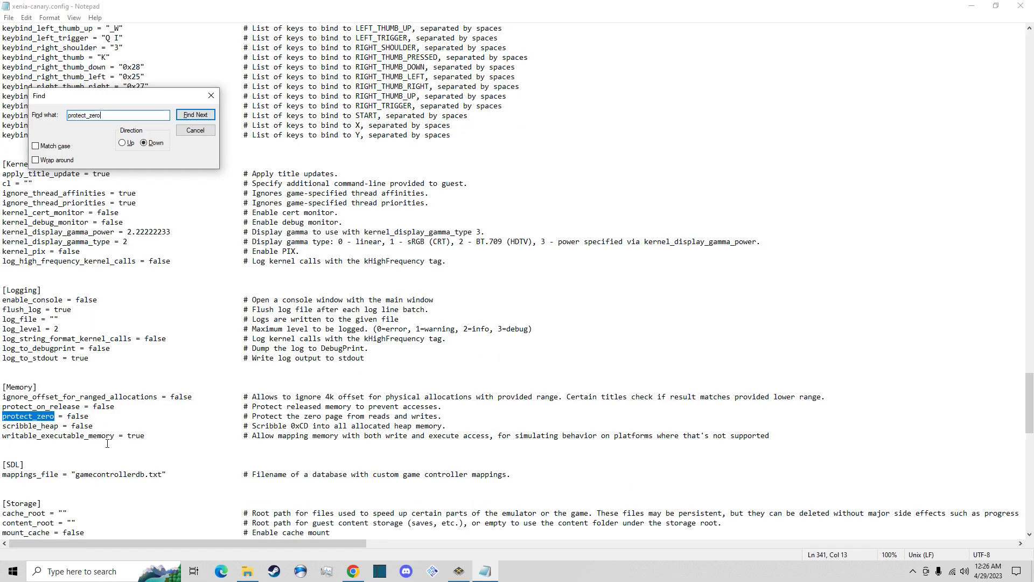
pyautogui.click(77, 418)
pyautogui.moveTo(67, 417); pyautogui.dragTo(89, 417)
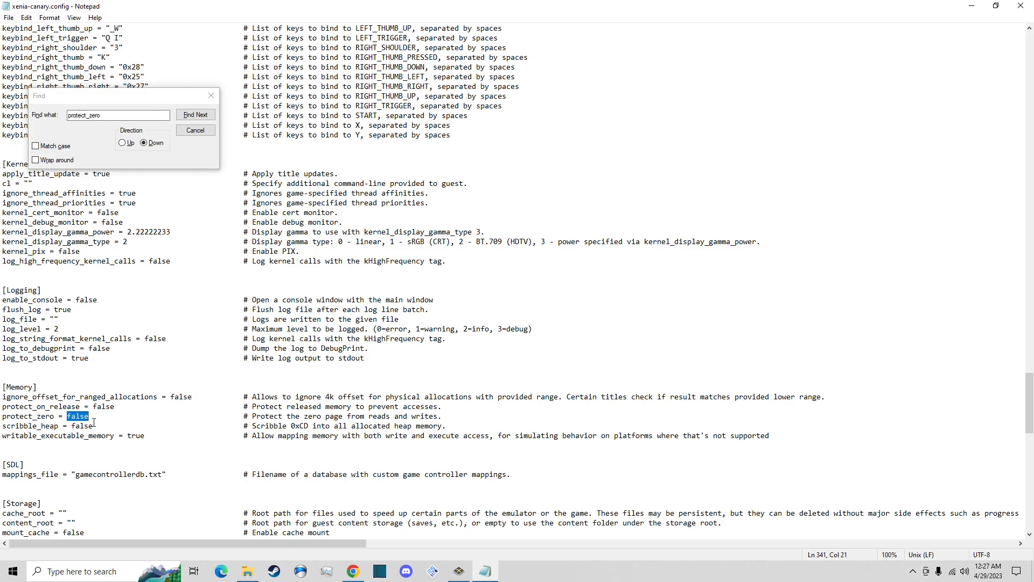
pyautogui.click(352, 573)
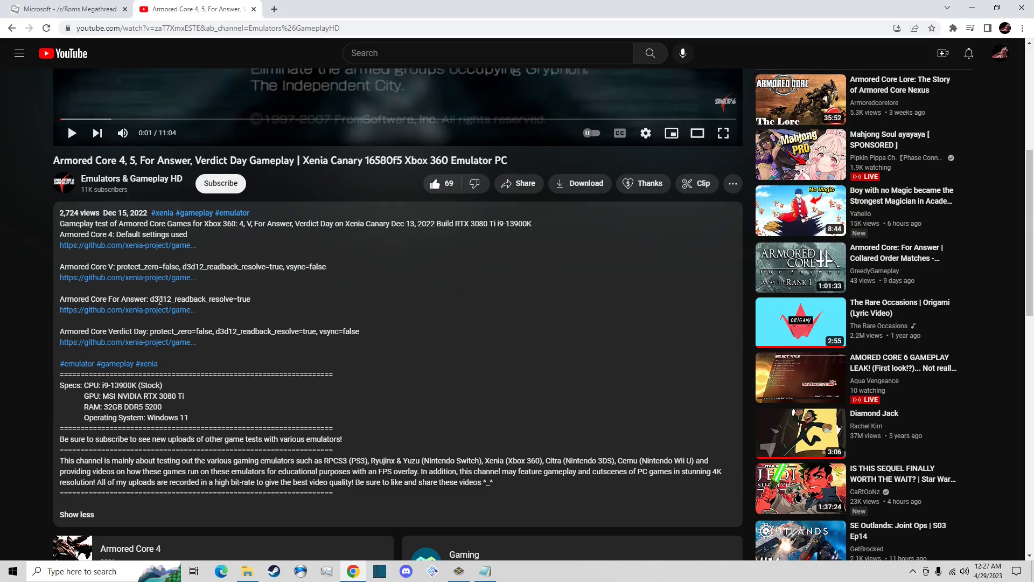
# Copy the d3d12 term from the description and search the config for it, finding nothing
pyautogui.moveTo(150, 301); pyautogui.dragTo(171, 299)
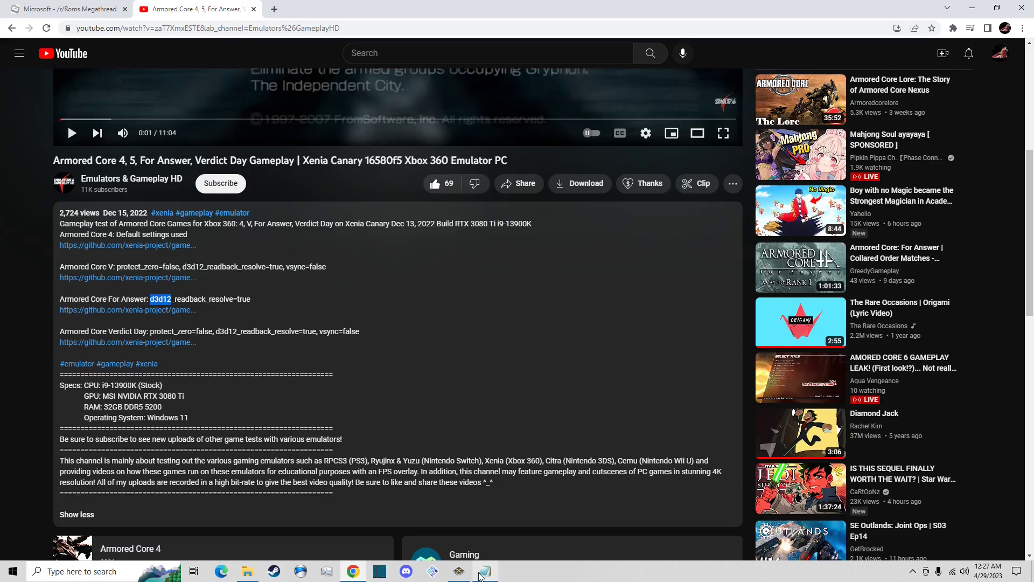
pyautogui.click(481, 575)
pyautogui.click(50, 122)
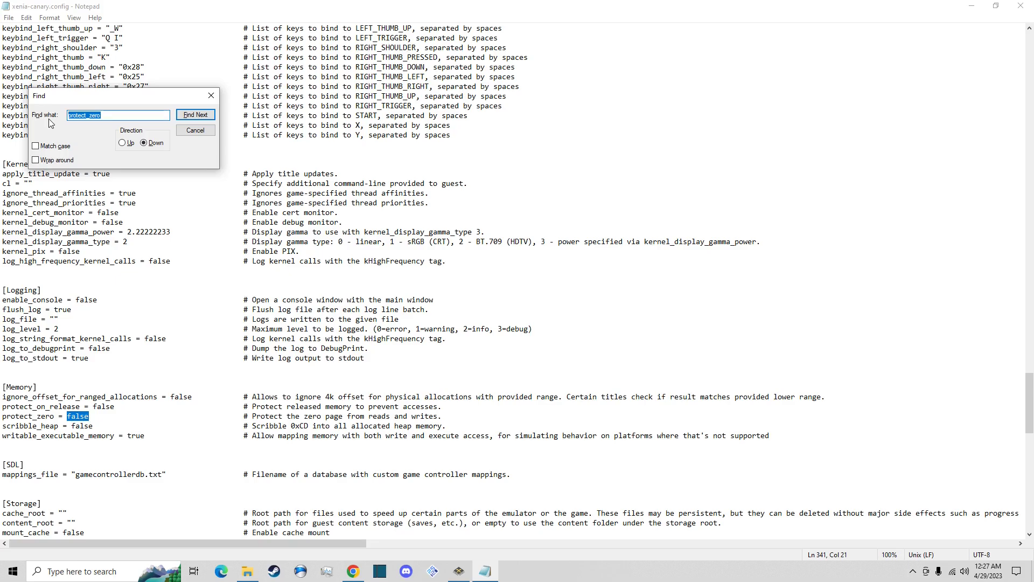
pyautogui.press('BackSpace')
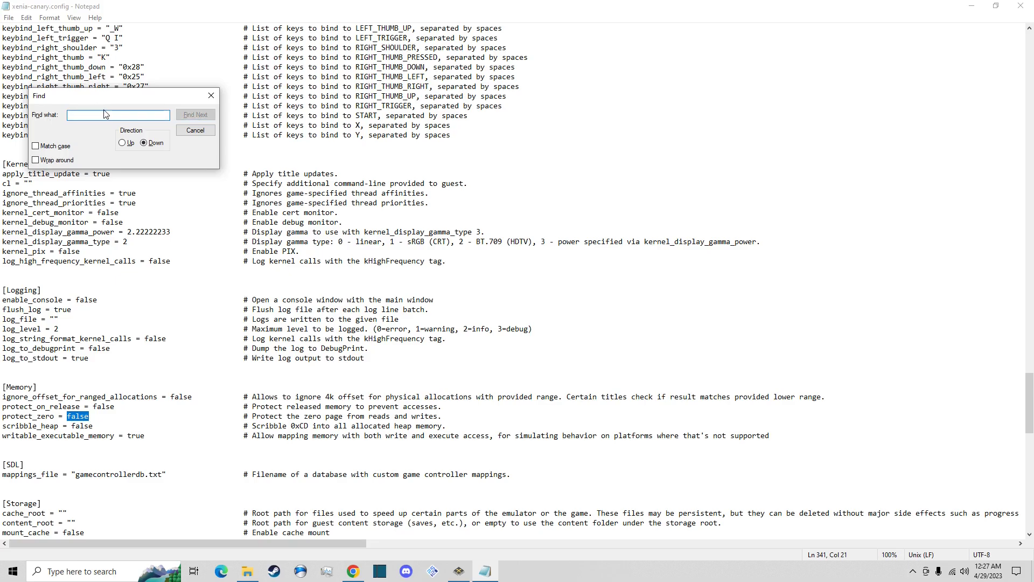
pyautogui.write('d3d132')
pyautogui.press('Return')
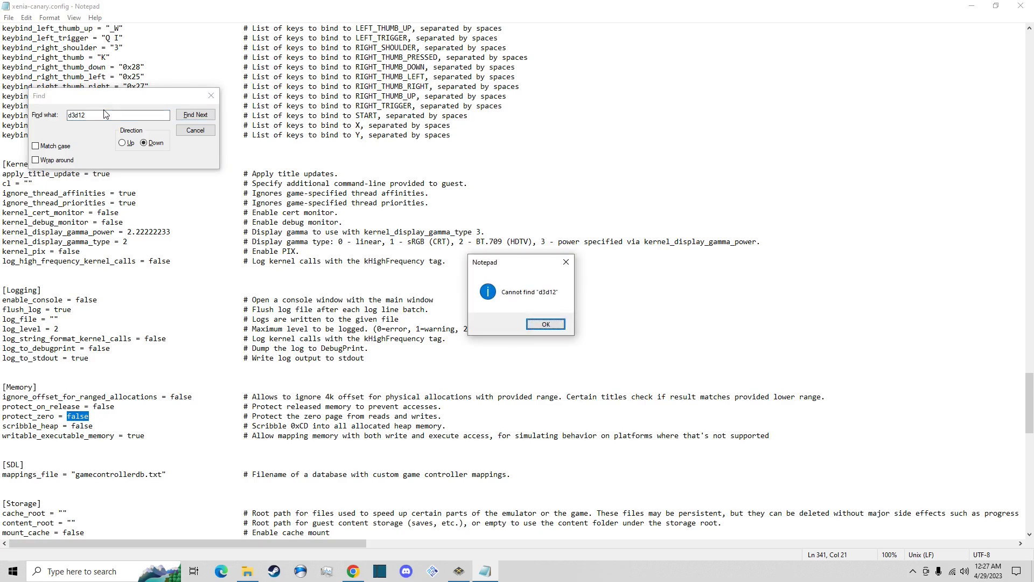
pyautogui.click(565, 261)
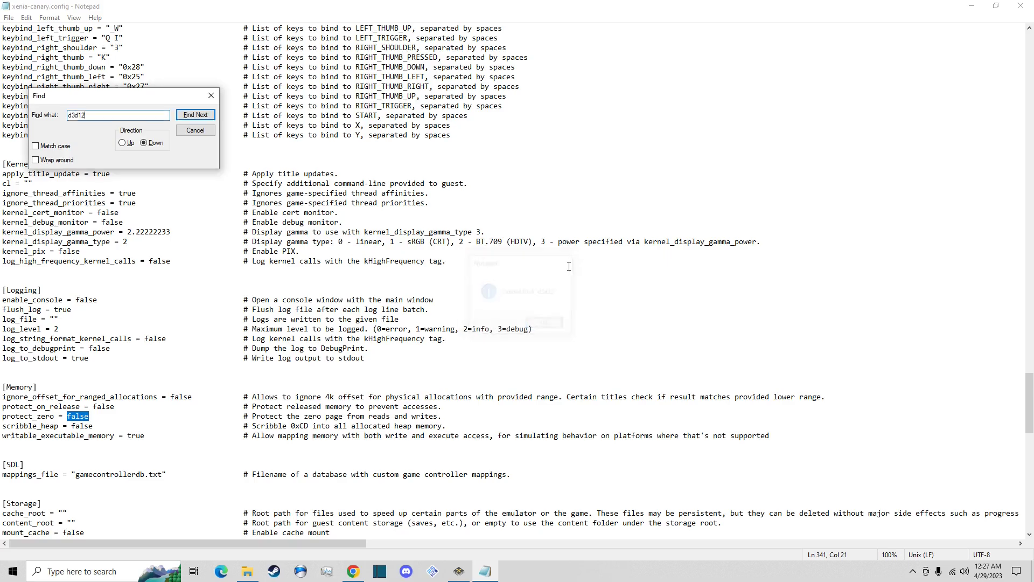
# Search the config for 'readback', switching the search direction to Up after no match downward
pyautogui.click(361, 576)
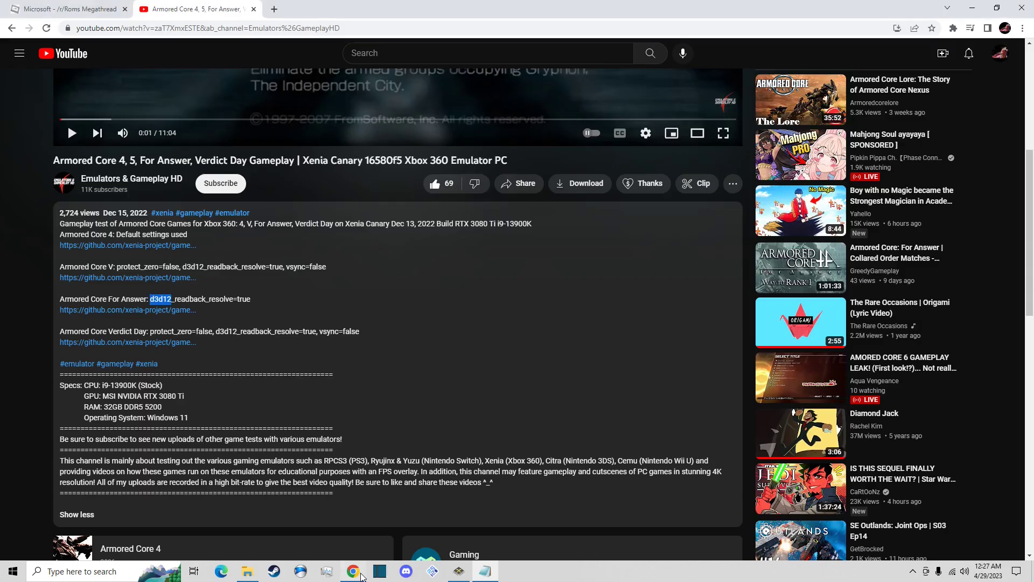
pyautogui.click(197, 304)
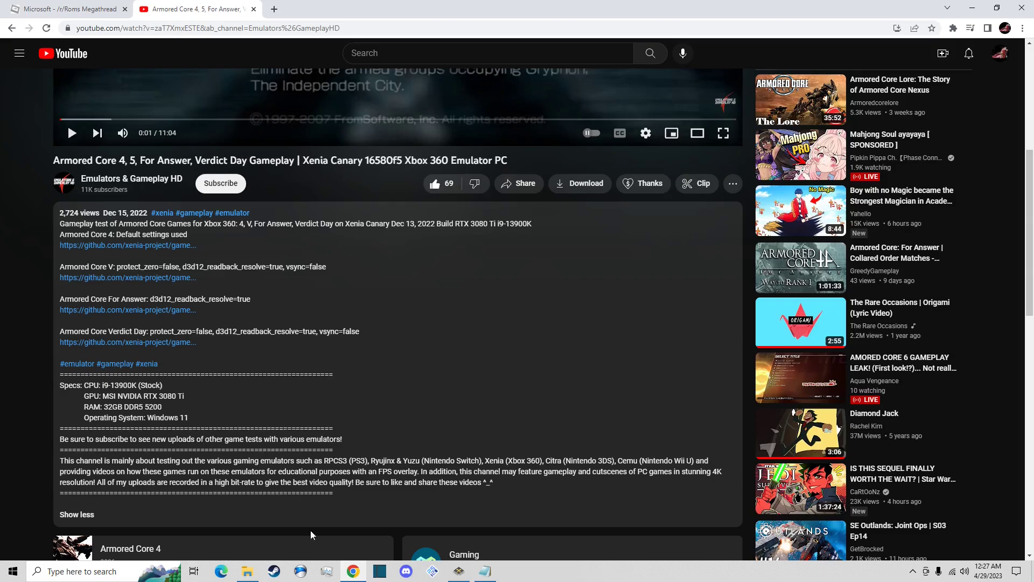
pyautogui.click(492, 575)
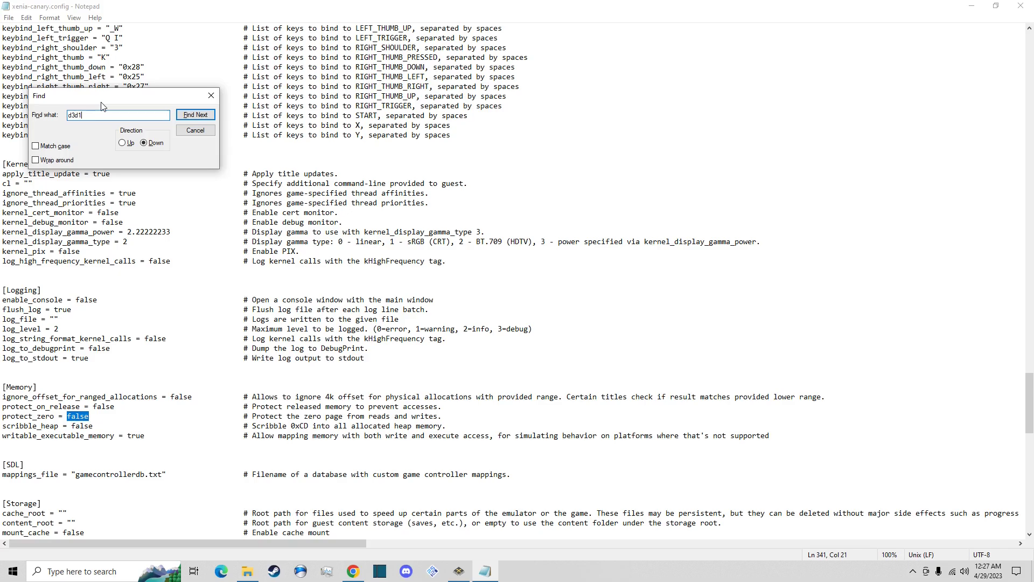
pyautogui.press('BackSpace')
pyautogui.press('BackSpace')
pyautogui.press('BackSpace')
pyautogui.press('BackSpace')
pyautogui.press('BackSpace')
pyautogui.write('readback')
pyautogui.press('Return')
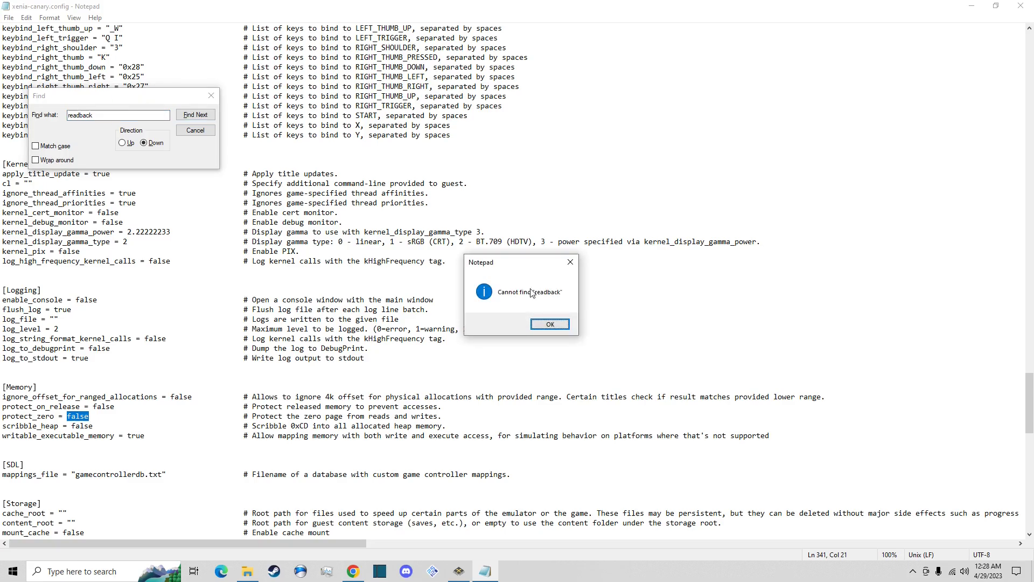
pyautogui.click(550, 325)
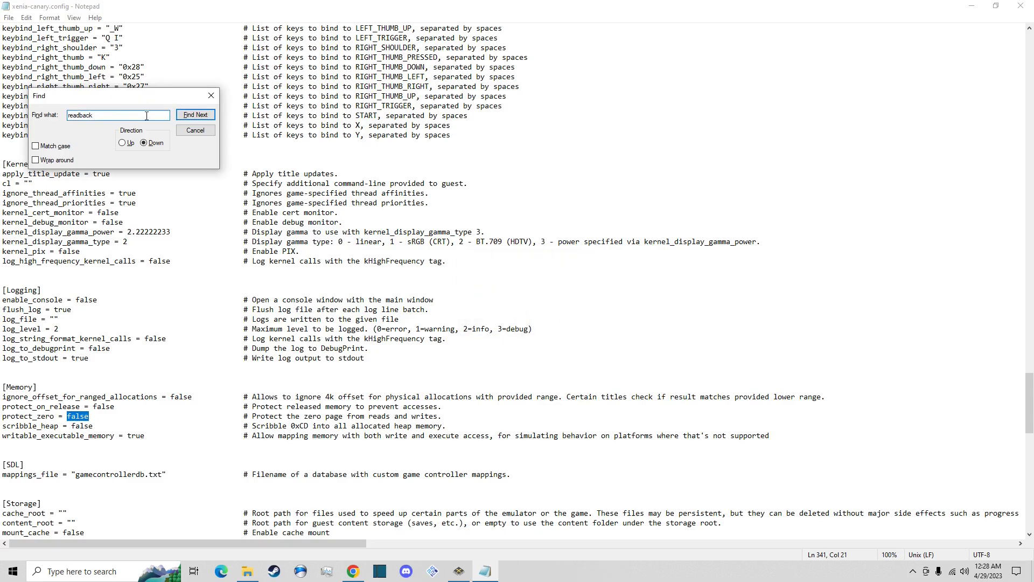
pyautogui.click(128, 142)
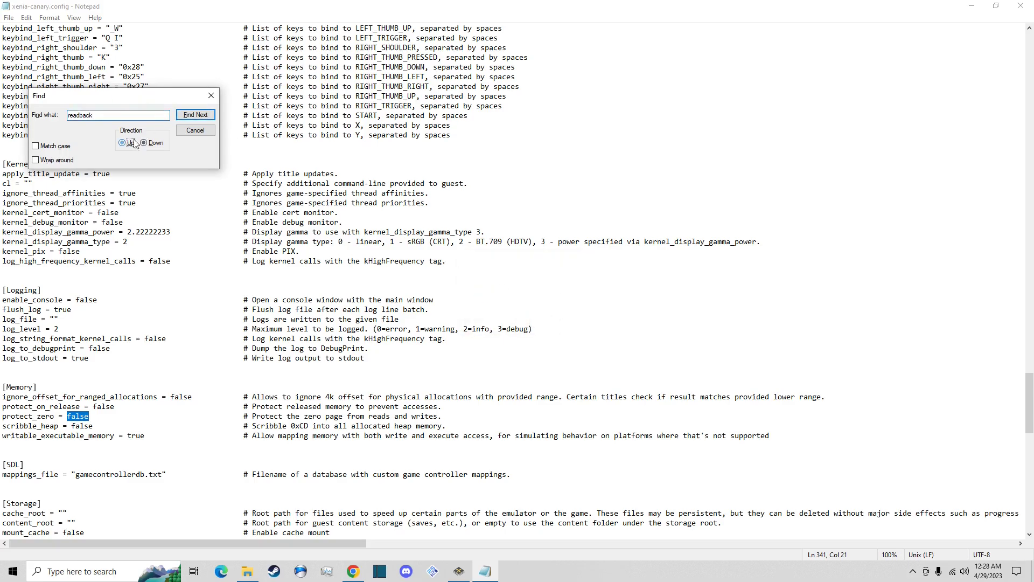
pyautogui.click(213, 119)
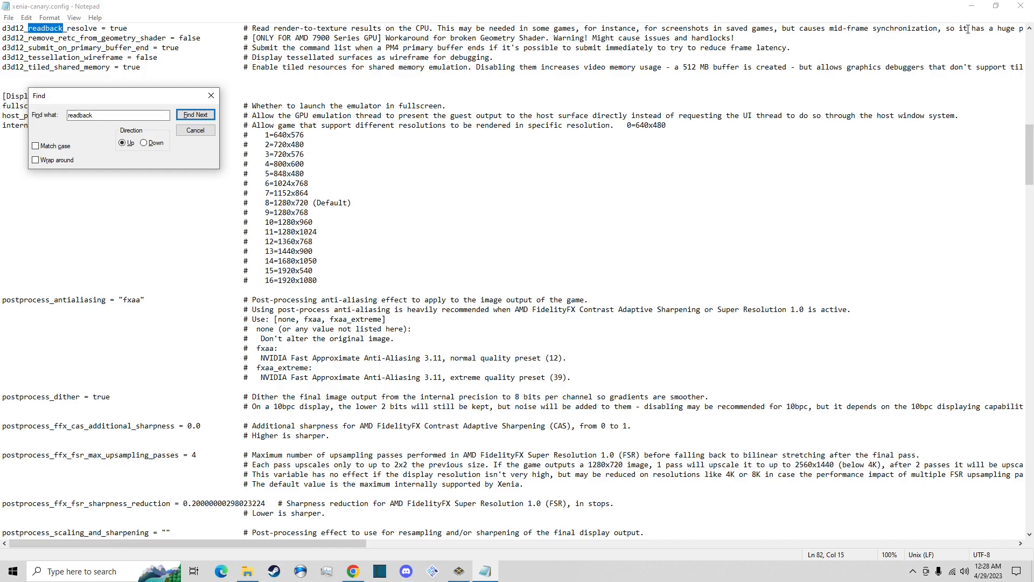
# Review the d3d12 settings and place the cursor before d3d12_readback_resolve's true value
pyautogui.scroll(1, 606, 54)
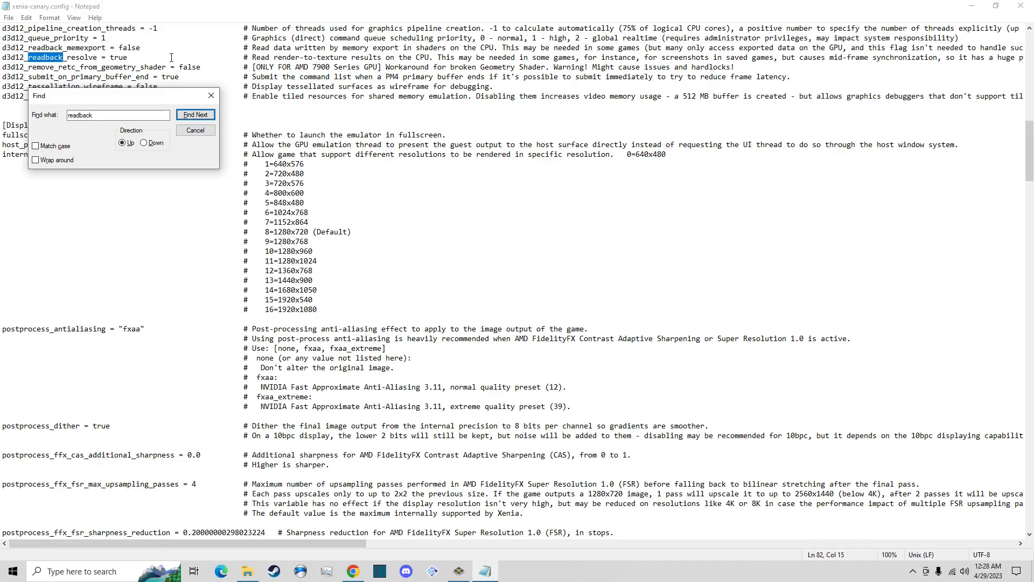
pyautogui.scroll(1, 139, 67)
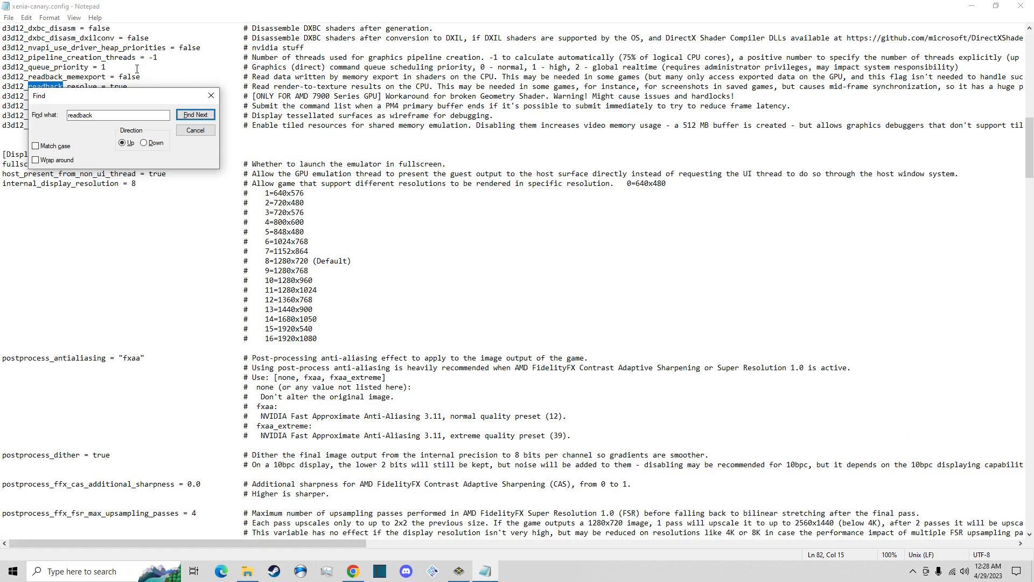
pyautogui.scroll(-1, 125, 80)
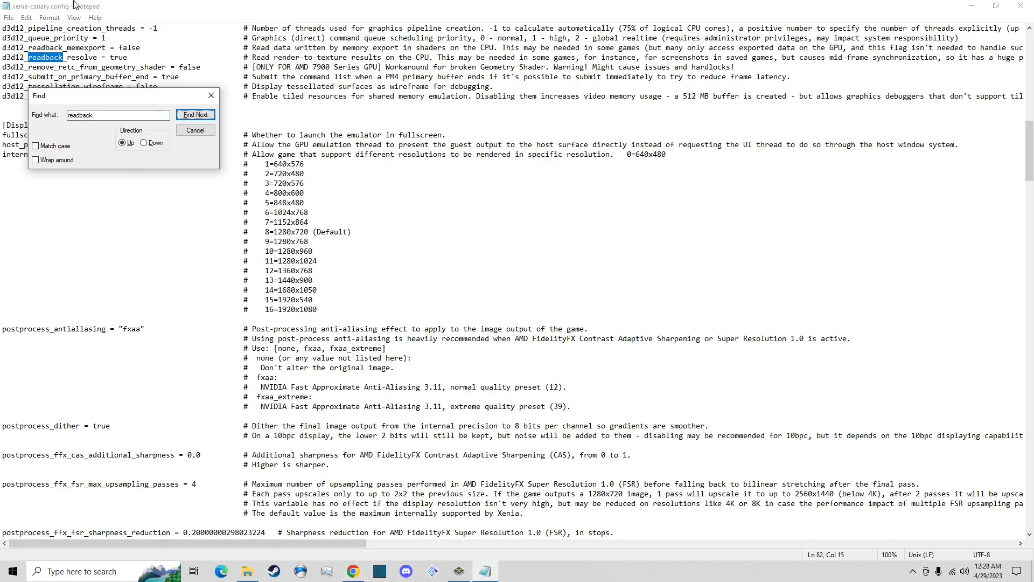
pyautogui.click(112, 58)
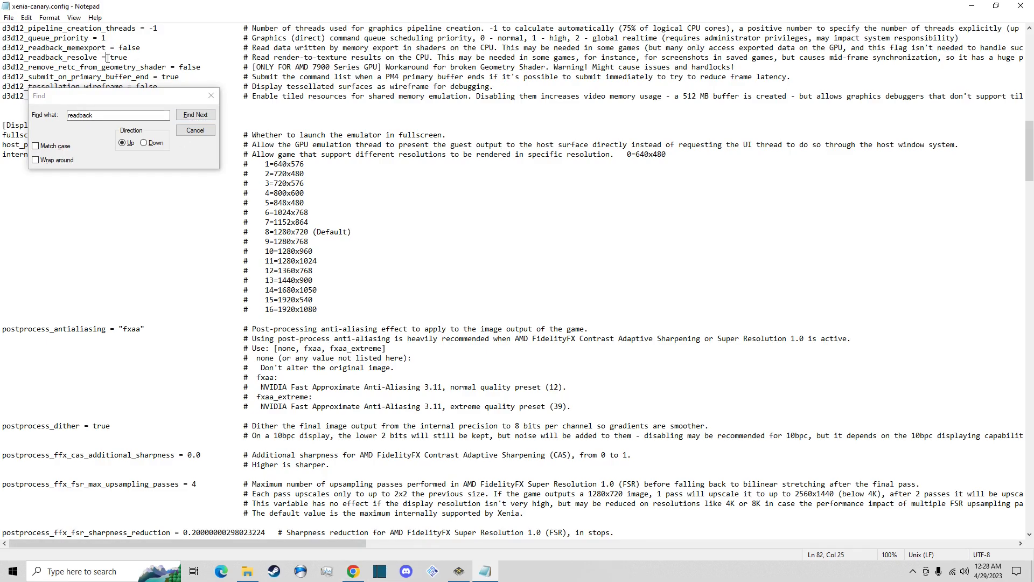
pyautogui.scroll(1, 115, 57)
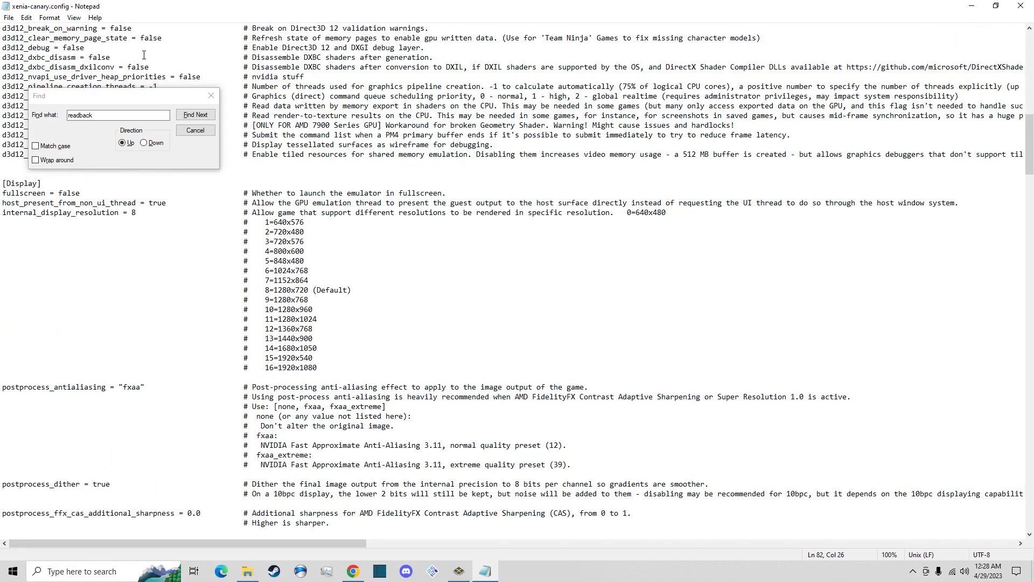
pyautogui.scroll(-1, 143, 63)
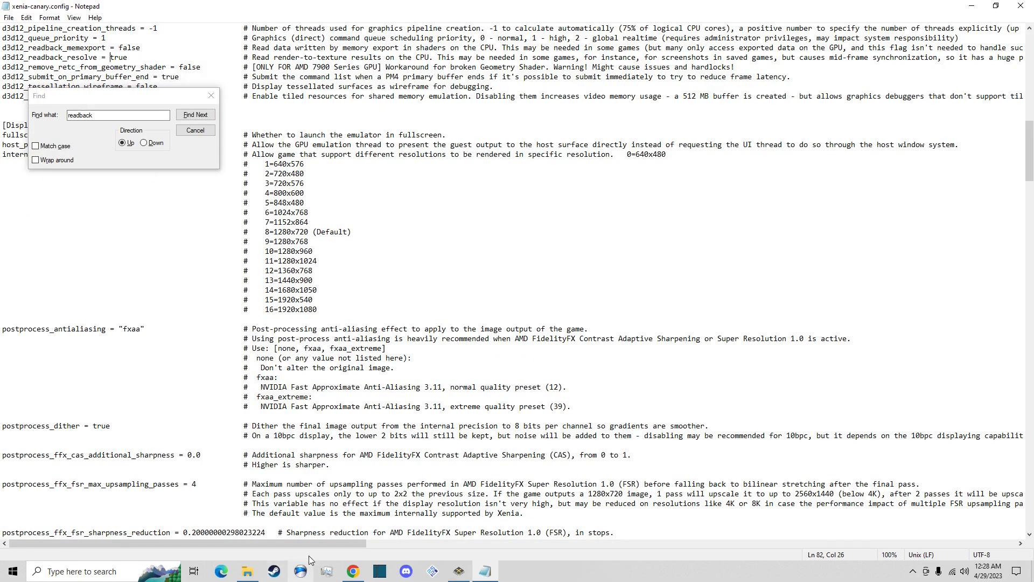
# Bring Notepad back to the front and delete 'readback' from the Find what box
pyautogui.click(352, 571)
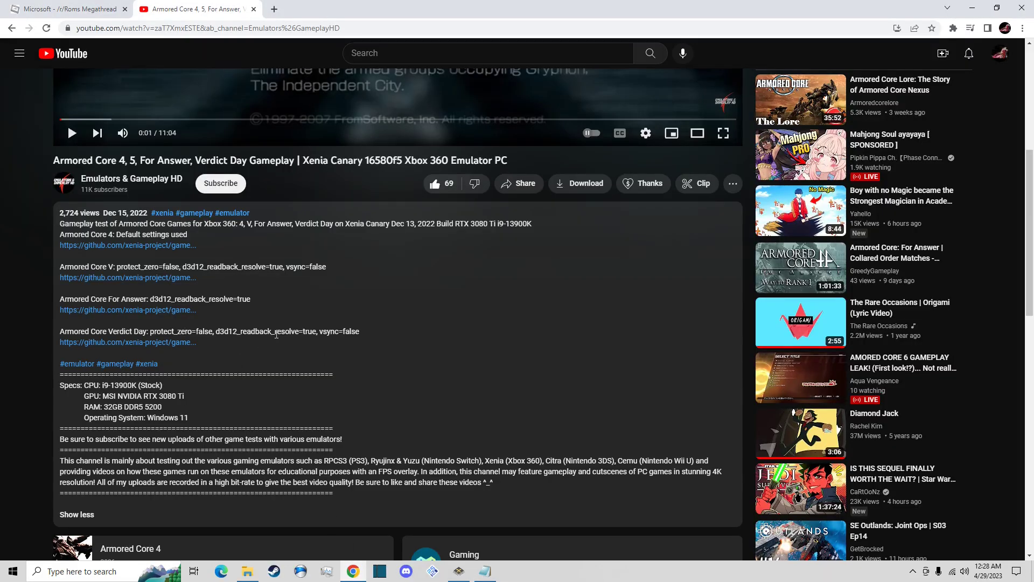
pyautogui.click(247, 571)
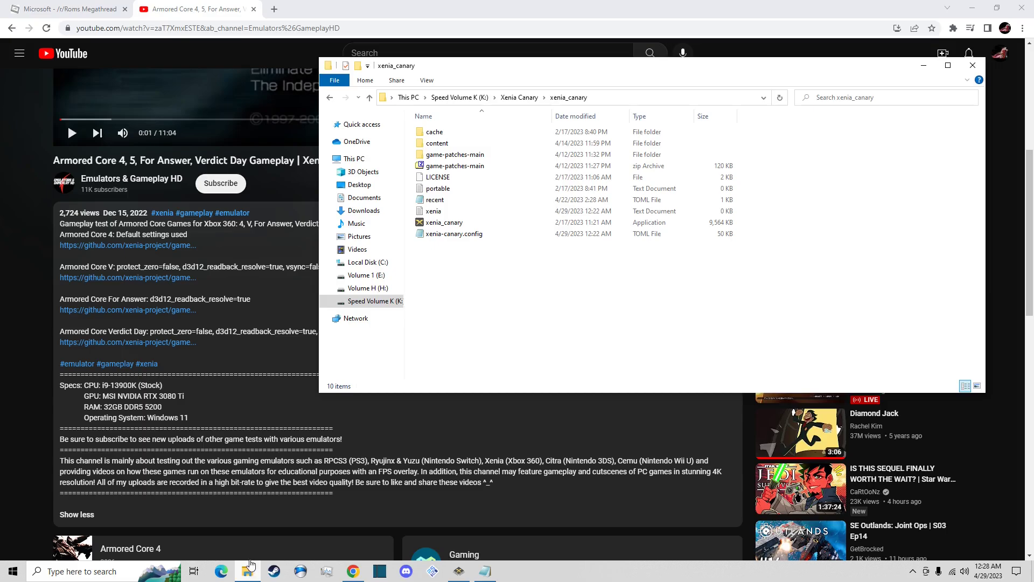
pyautogui.click(485, 571)
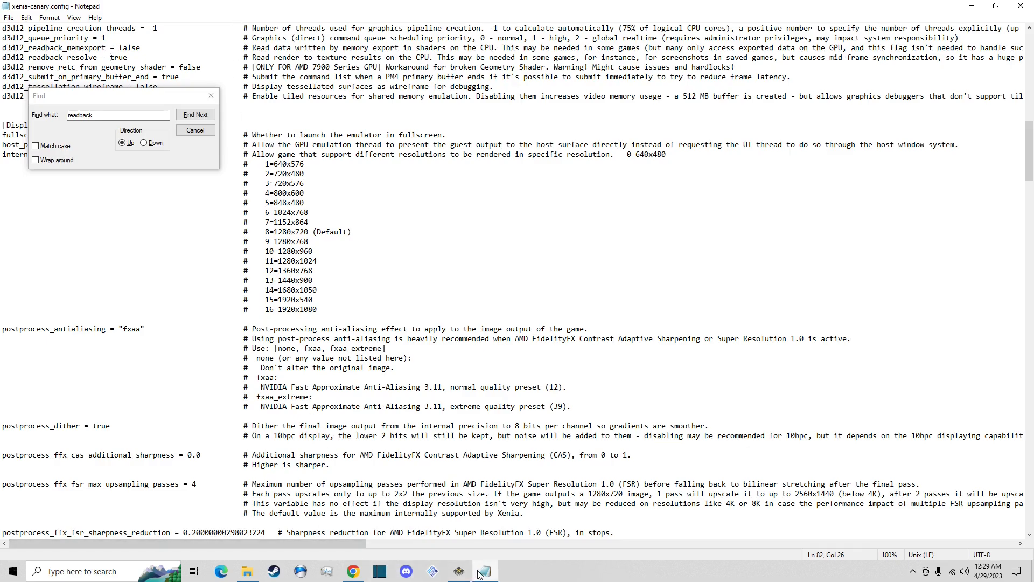
pyautogui.moveTo(358, 566)
pyautogui.click(67, 123)
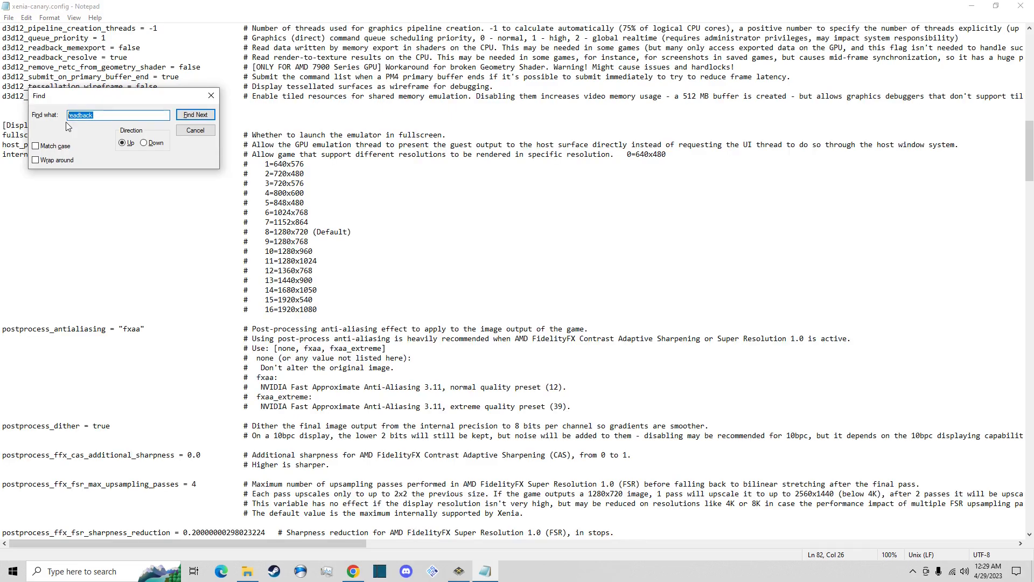
pyautogui.press('BackSpace')
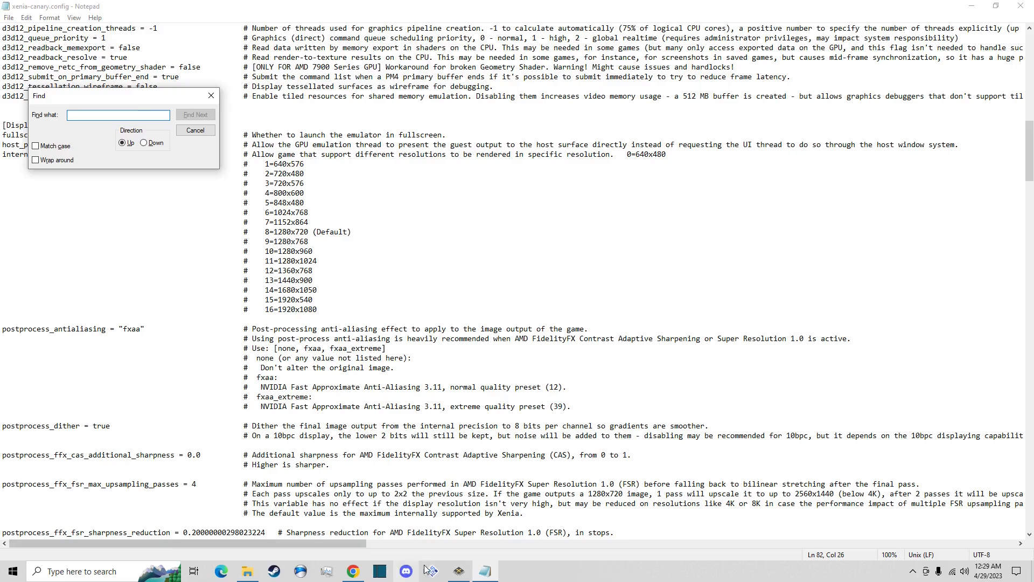
# Check vsync=false in the video's Verdict Day settings, then return to Notepad and close Find
pyautogui.click(478, 577)
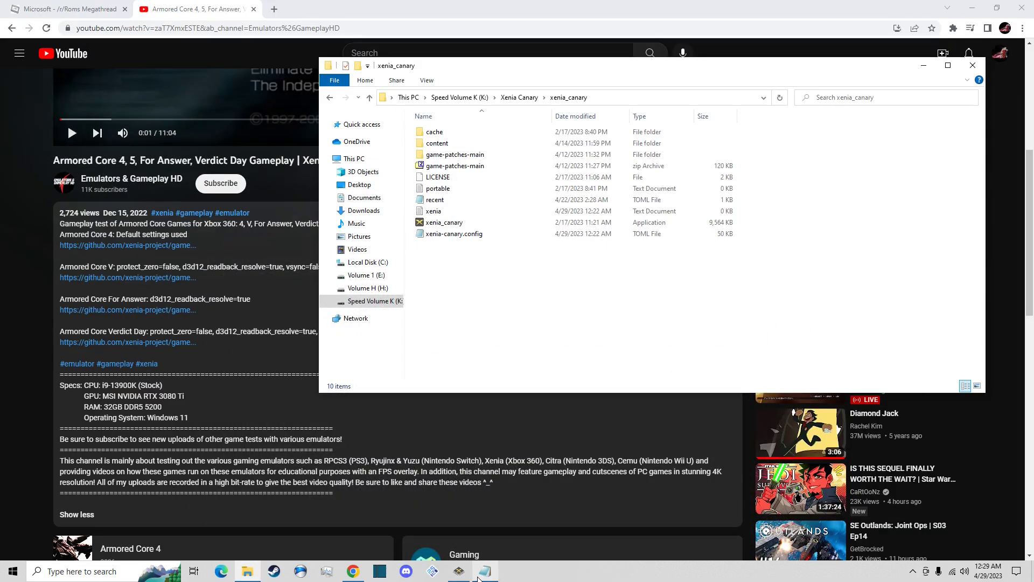
pyautogui.click(478, 578)
pyautogui.click(479, 578)
pyautogui.click(364, 395)
pyautogui.moveTo(319, 332); pyautogui.dragTo(368, 337)
pyautogui.click(431, 432)
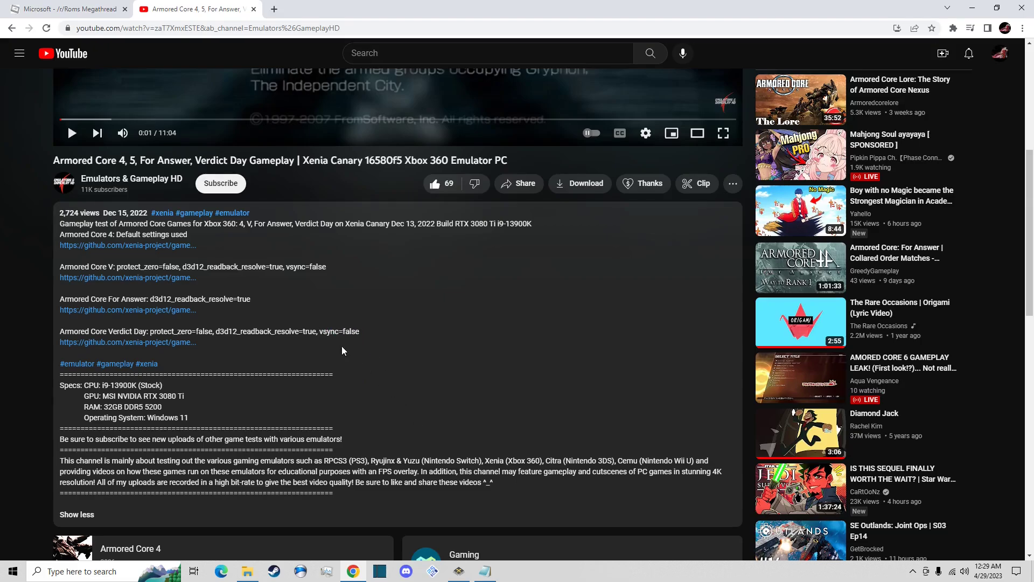
pyautogui.click(485, 571)
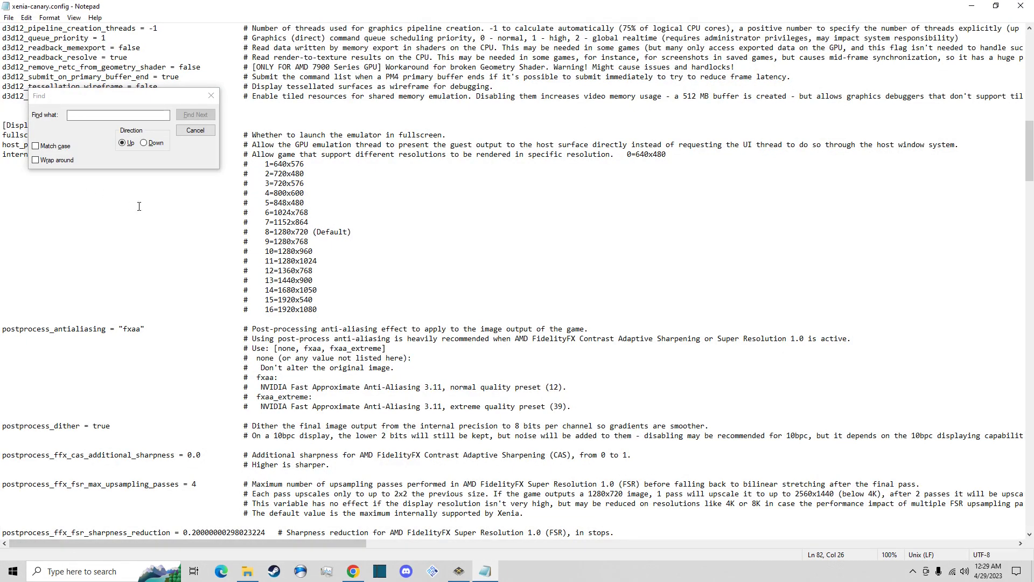
pyautogui.click(210, 96)
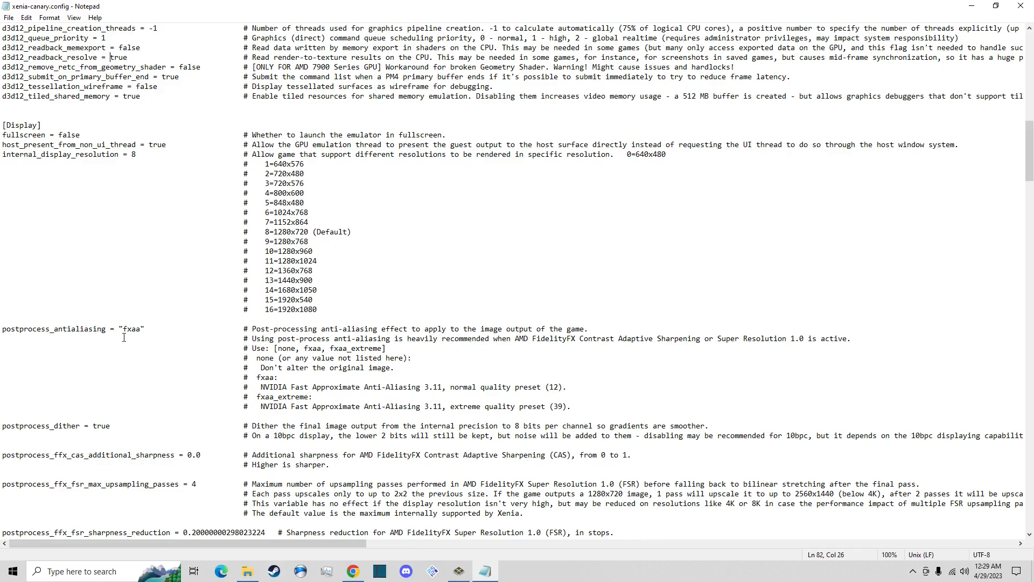
# Scroll through the config's sections to the [Display] settings like fxaa antialiasing and present_letterbox
pyautogui.scroll(20, 124, 337)
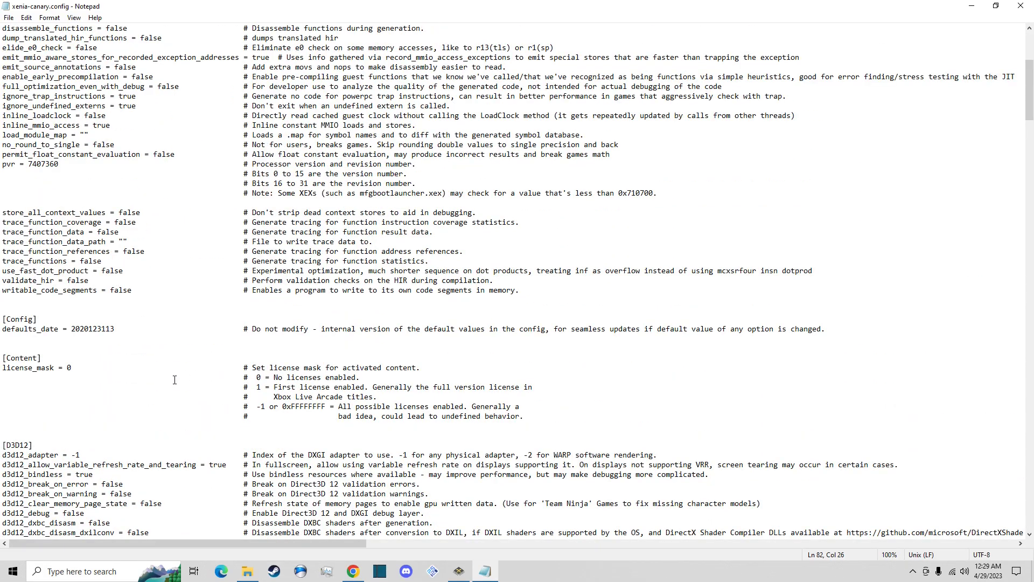
pyautogui.scroll(8, 175, 380)
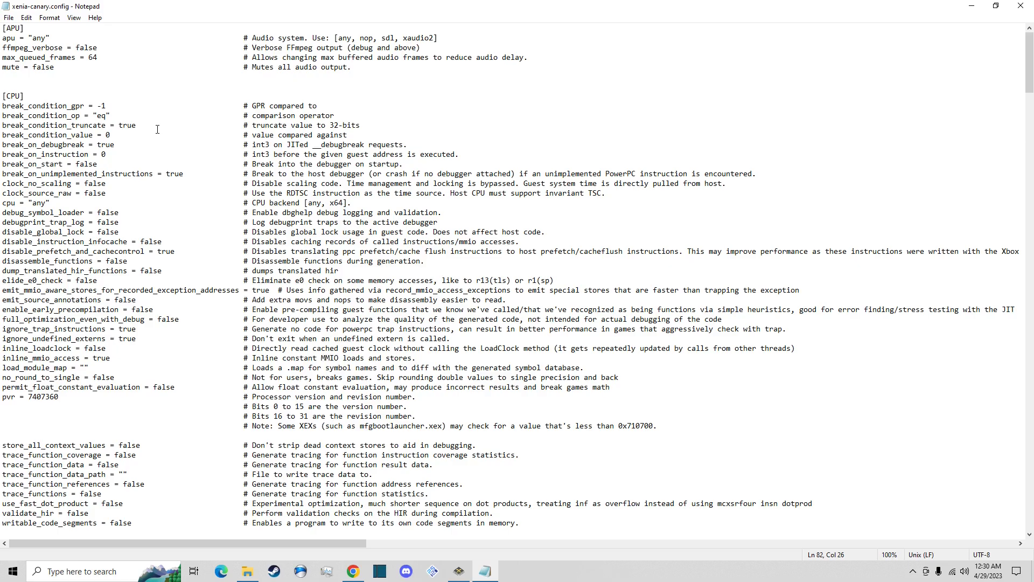
pyautogui.scroll(-12, 157, 130)
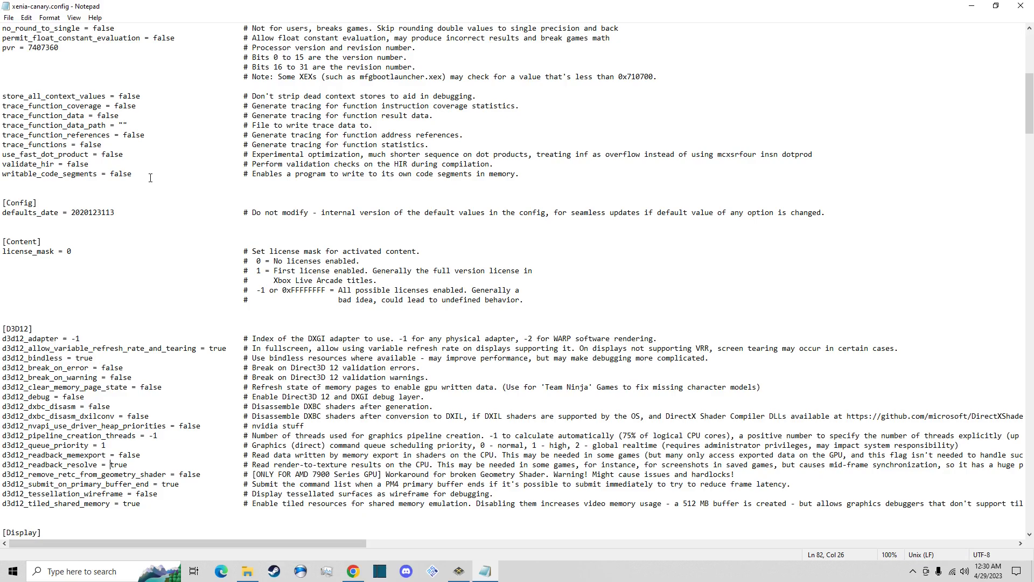
pyautogui.scroll(-20, 151, 178)
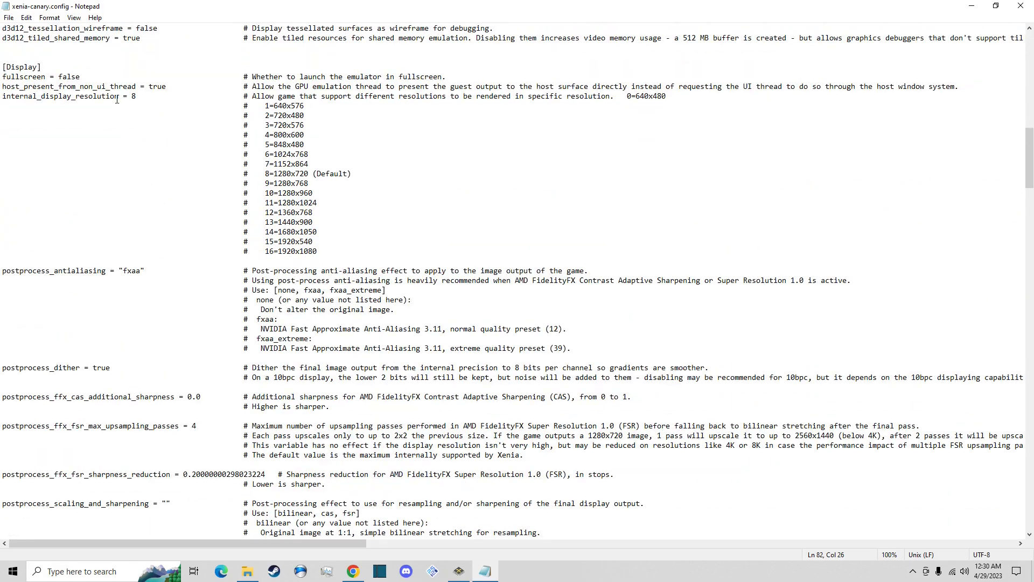
pyautogui.scroll(-5, 117, 99)
pyautogui.scroll(6, 116, 99)
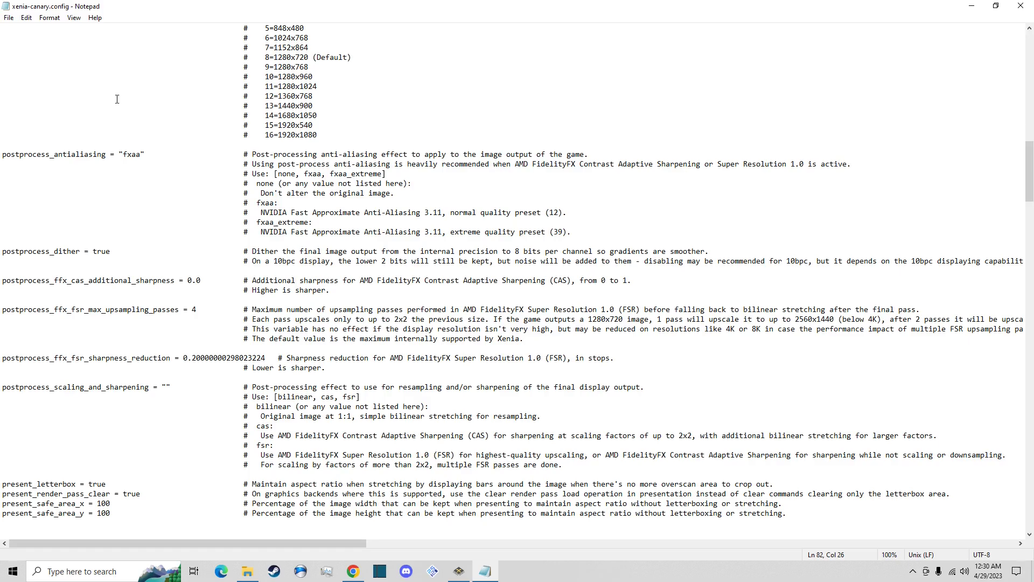
# Close Notepad, bring up the xenia_canary folder, and switch to the r/Roms Megathread tab
pyautogui.click(1021, 5)
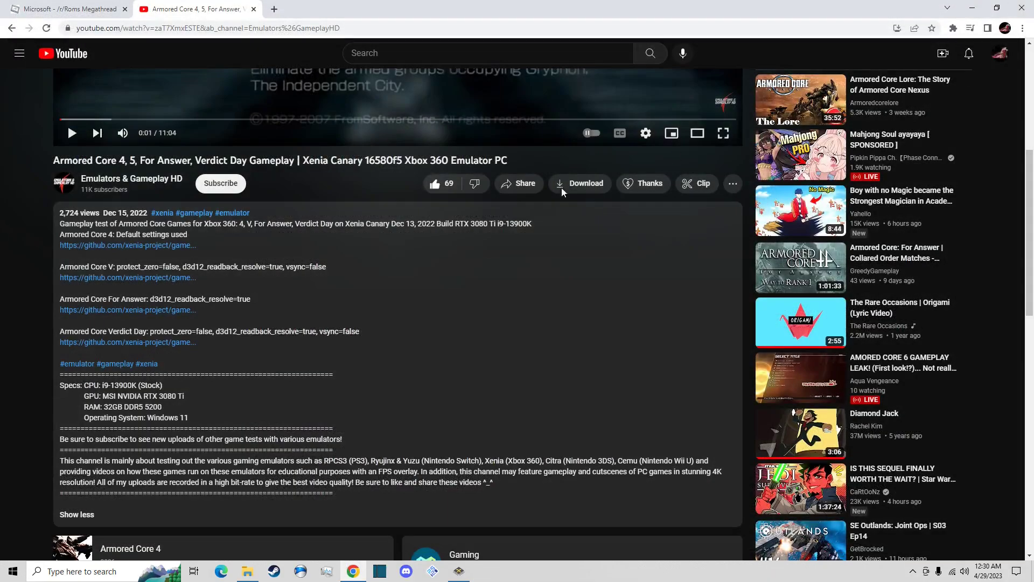
pyautogui.click(247, 571)
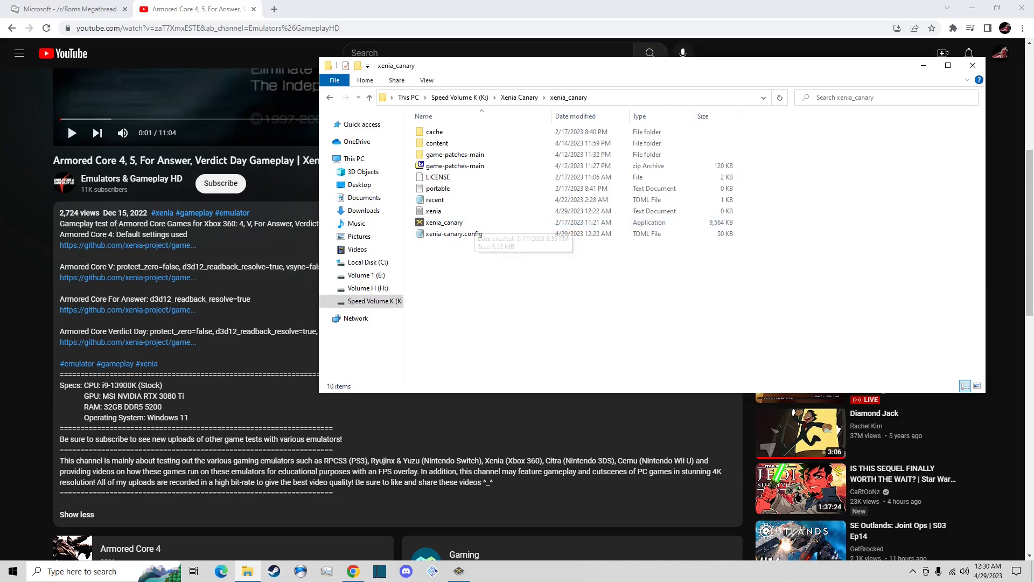
pyautogui.scroll(6, 269, 134)
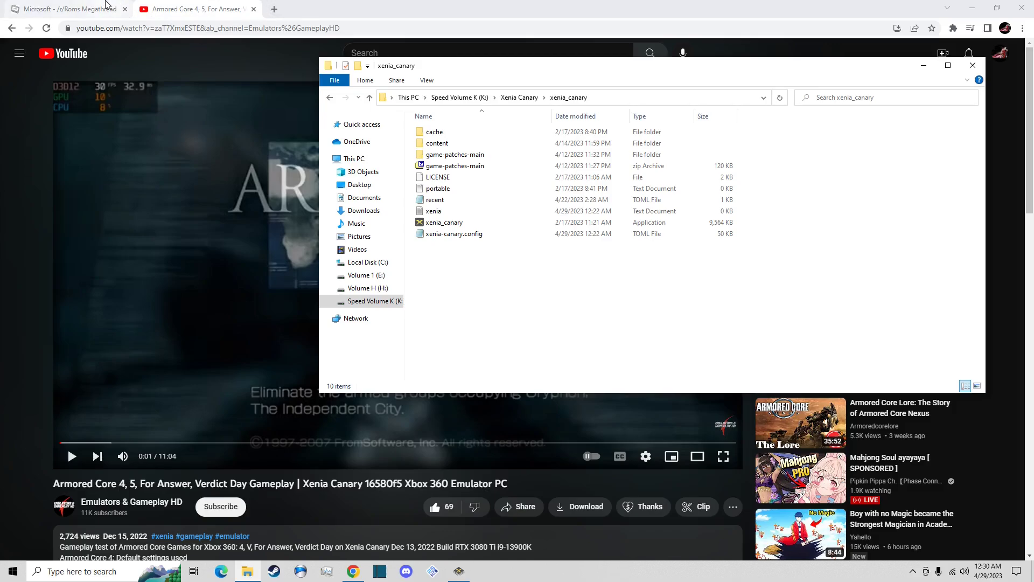
pyautogui.click(76, 9)
# Scroll to the megathread's Xbox 360 Internet Archive section and follow the A (Part 2) link
pyautogui.scroll(4, 291, 253)
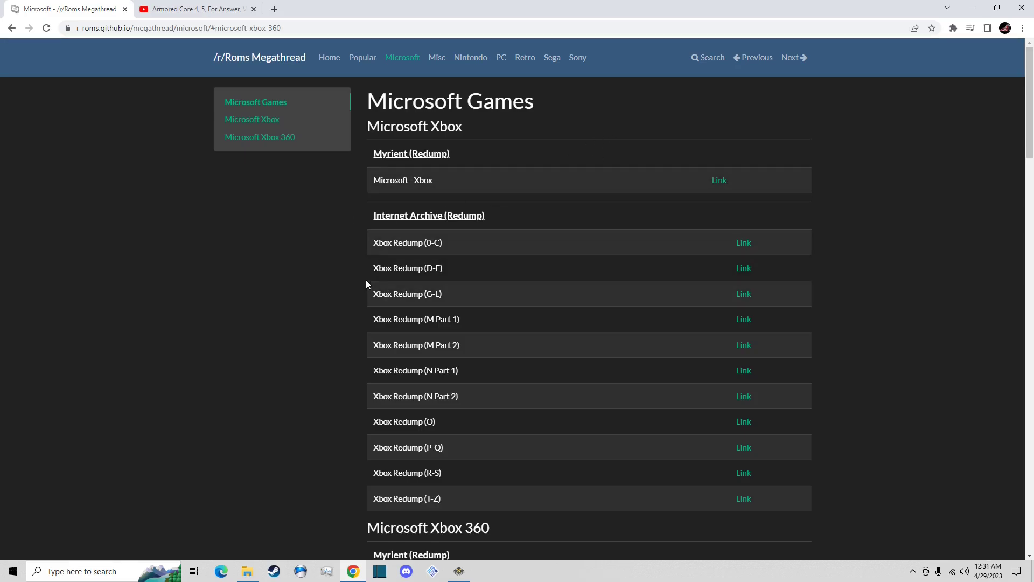
pyautogui.scroll(-7, 367, 284)
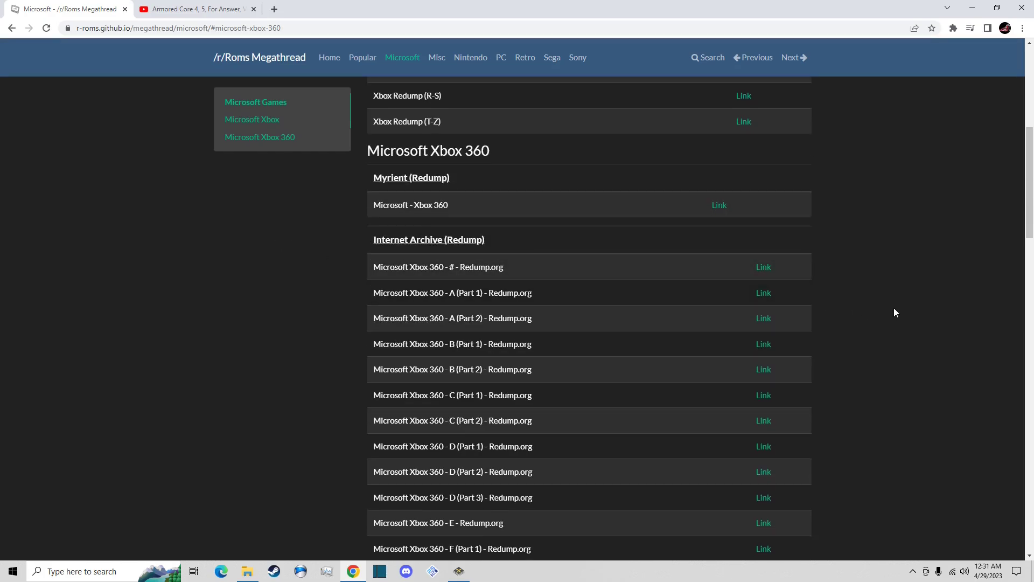
pyautogui.rightClick(448, 320)
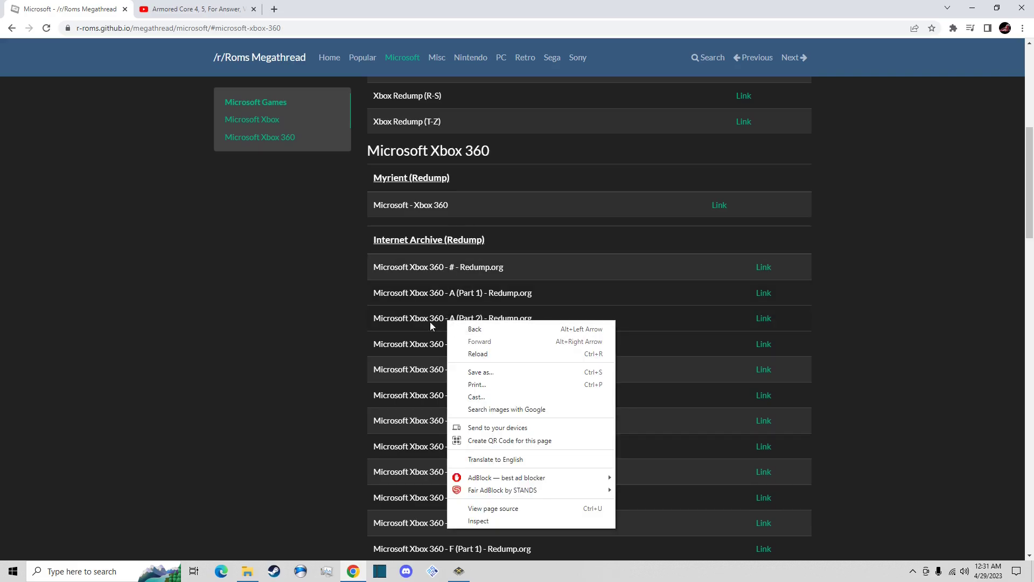
pyautogui.click(434, 314)
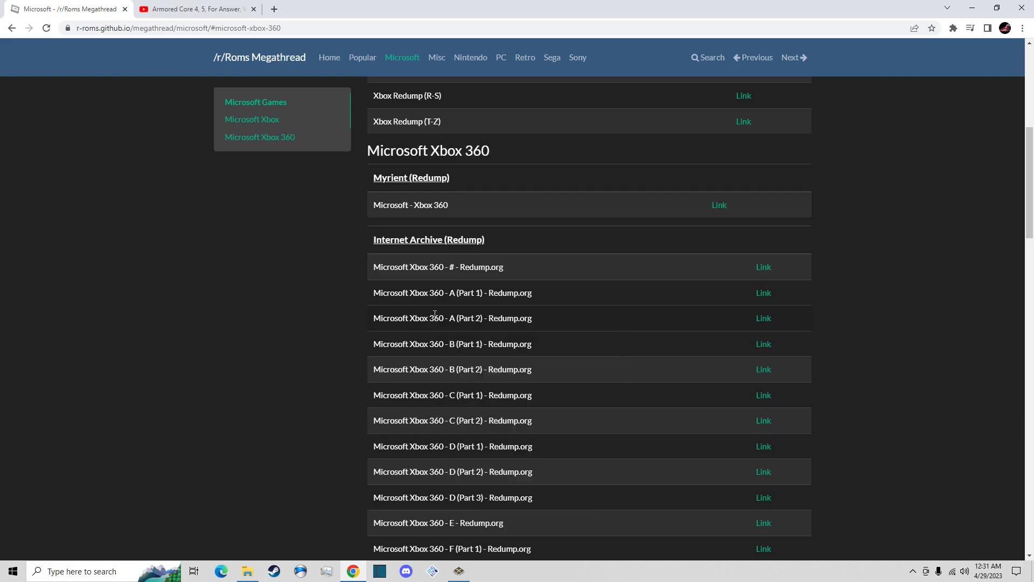
pyautogui.click(763, 321)
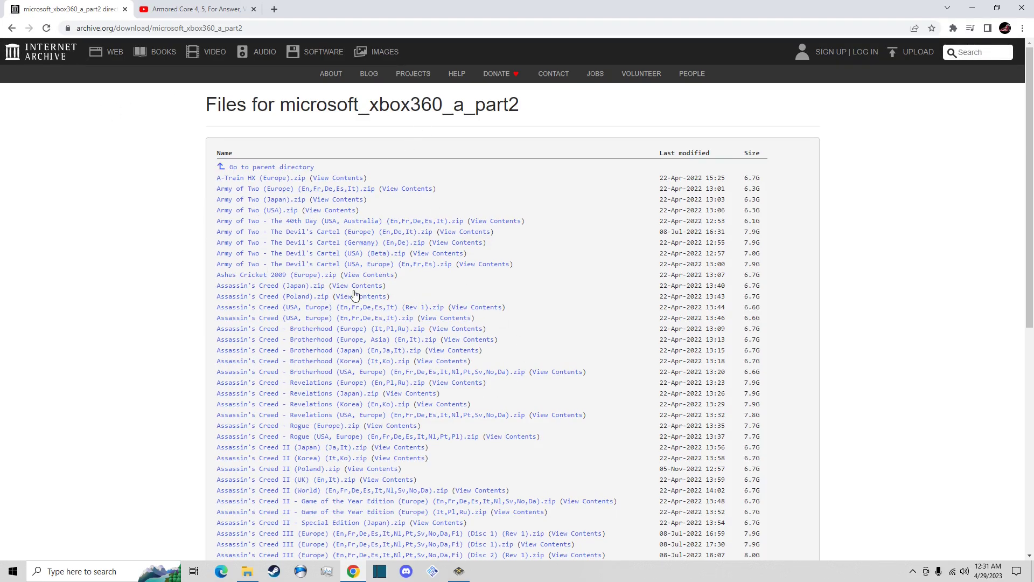
# Browse the microsoft_xbox360_a_part2 file list, then go back to the megathread's Xbox 360 list
pyautogui.scroll(-3, 369, 277)
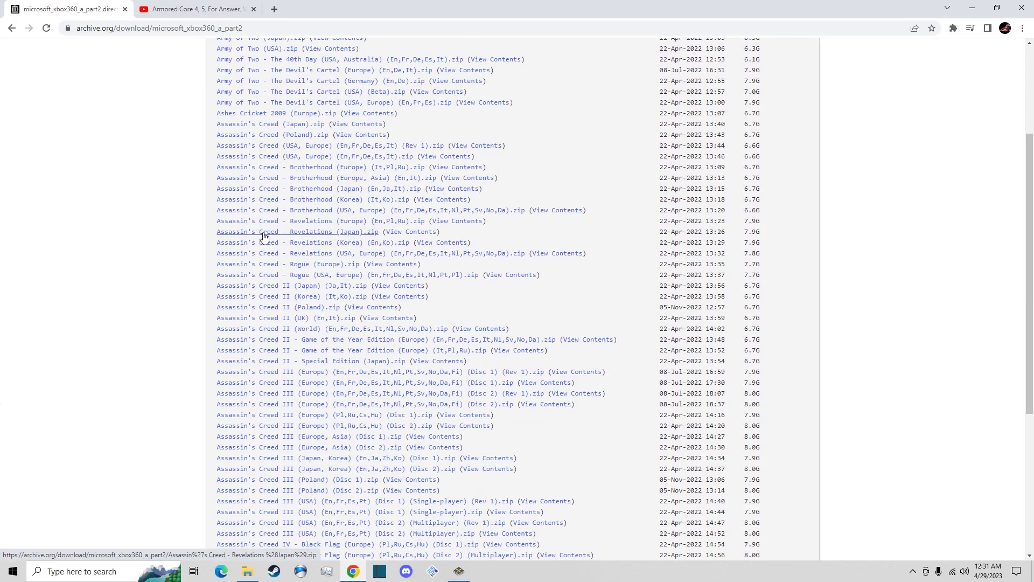
pyautogui.scroll(-1, 277, 258)
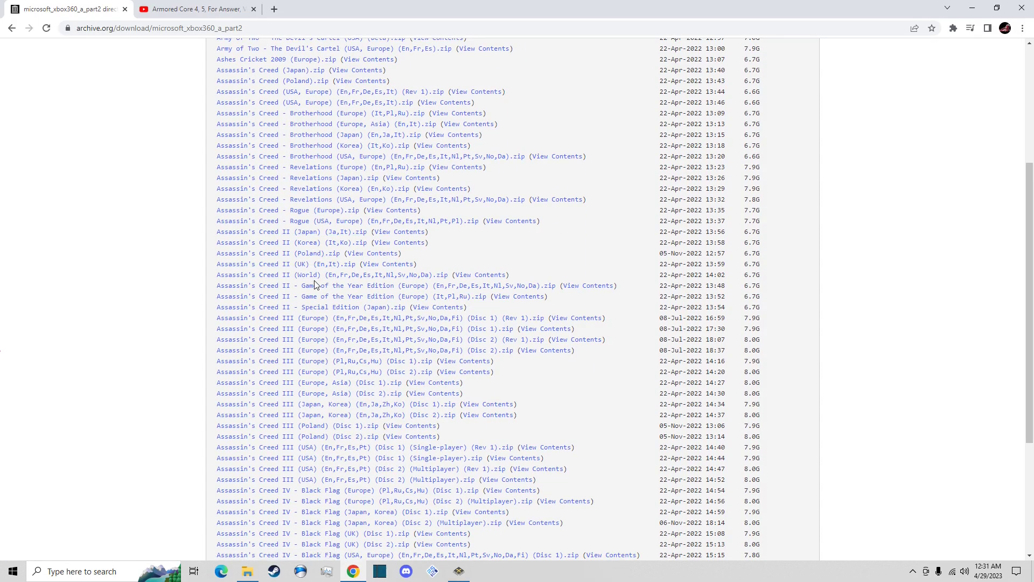
pyautogui.scroll(-3, 316, 285)
pyautogui.scroll(-1, 316, 285)
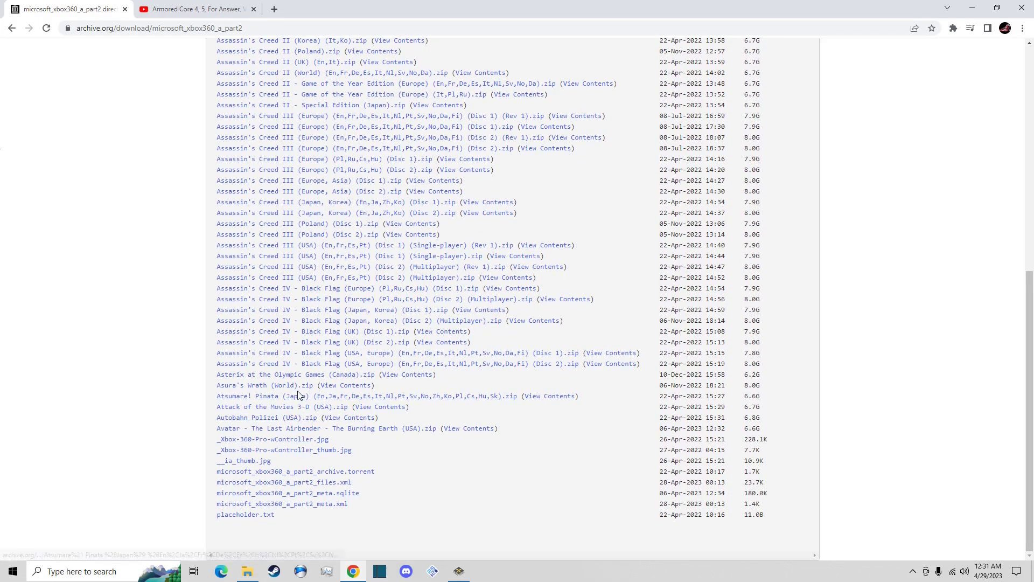
pyautogui.scroll(8, 299, 394)
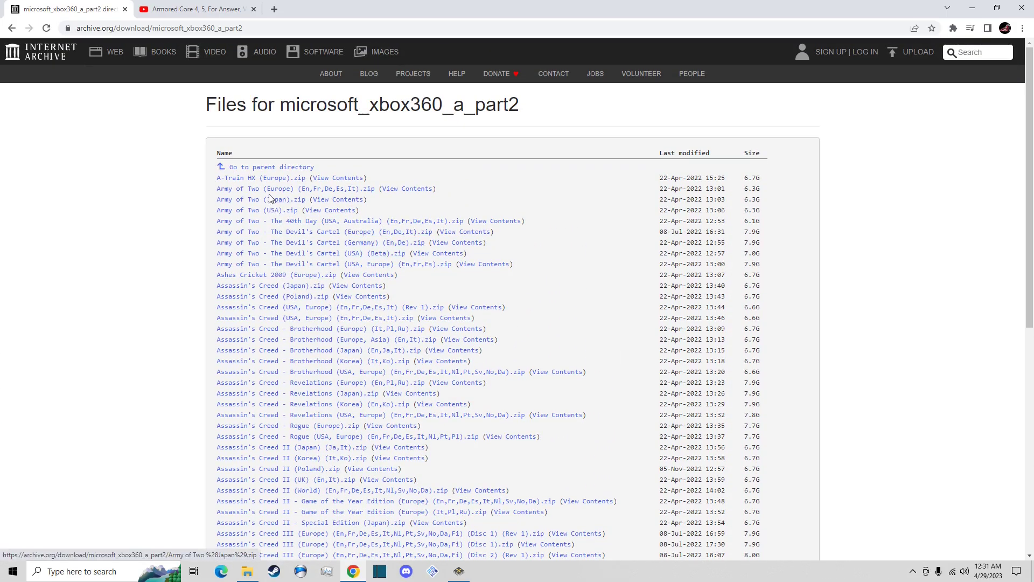
pyautogui.click(12, 28)
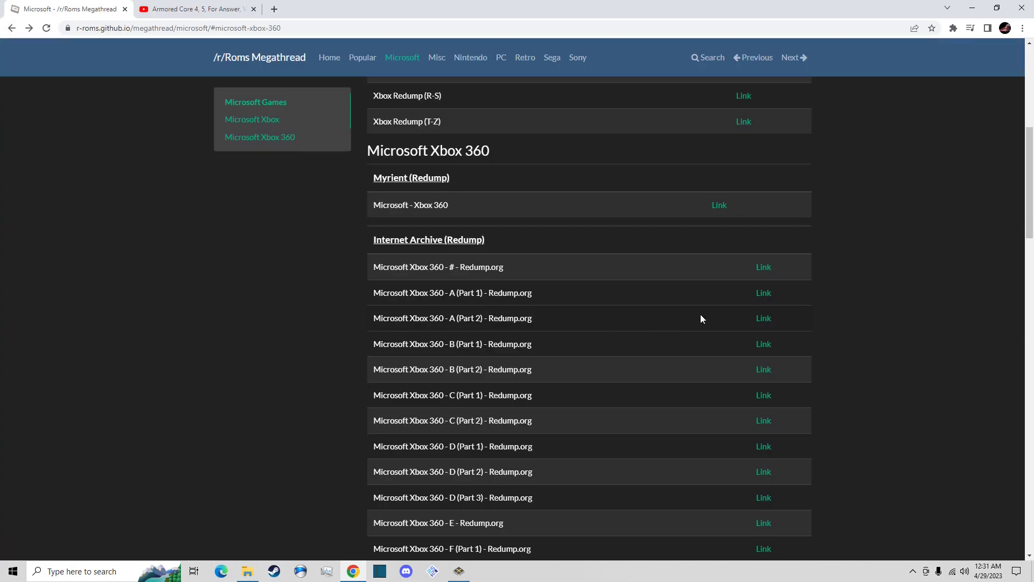
# Open the Xbox 360 A (Part 1) archive listing and scroll to the Armored Core zips
pyautogui.click(765, 294)
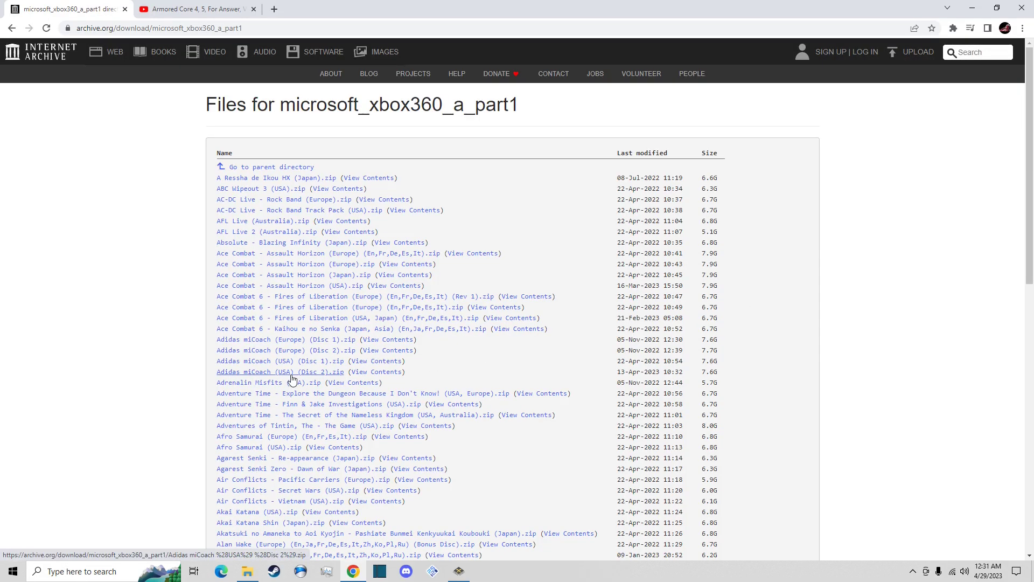
pyautogui.scroll(-2, 292, 380)
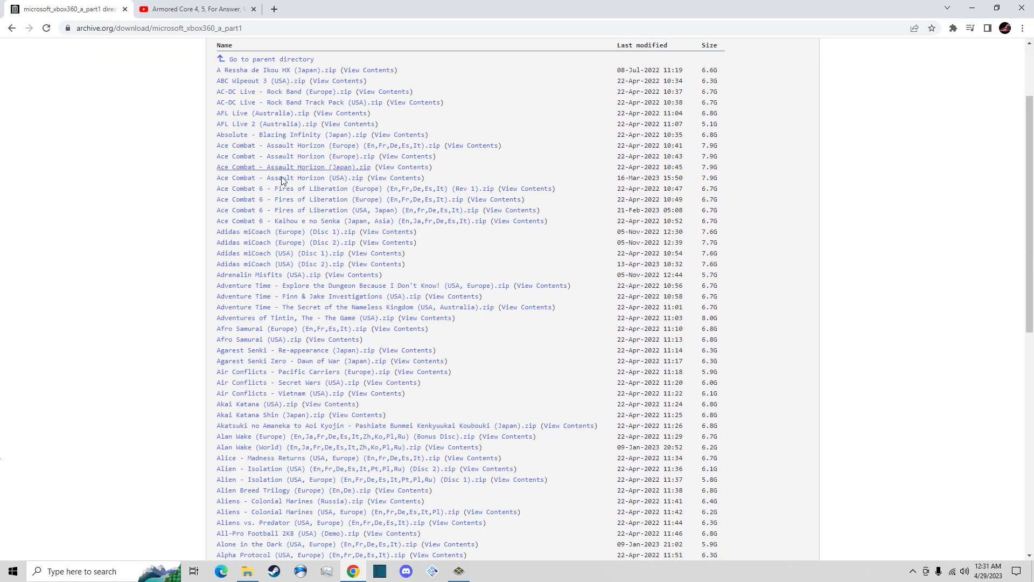
pyautogui.scroll(-3, 301, 277)
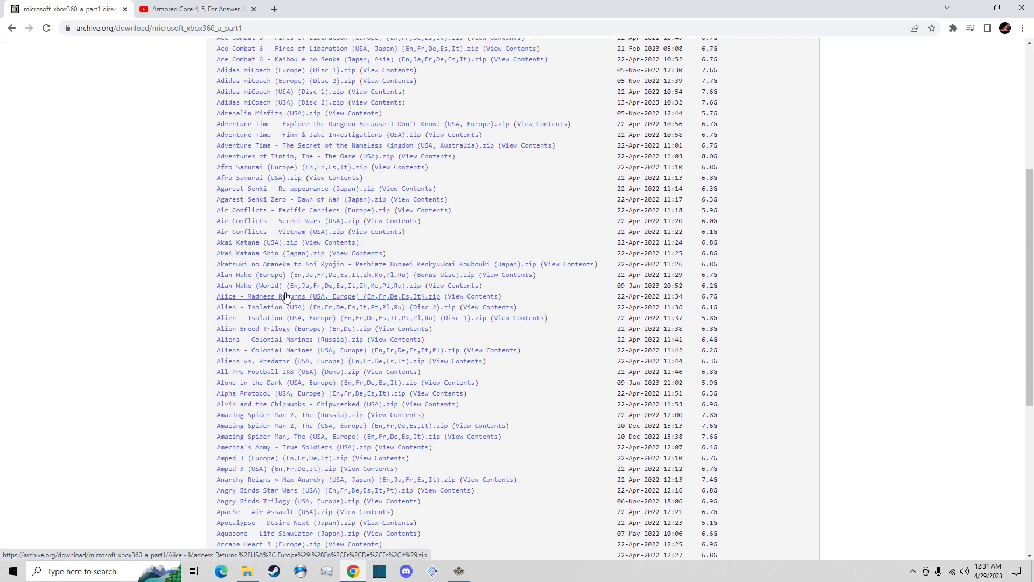
pyautogui.scroll(-5, 232, 345)
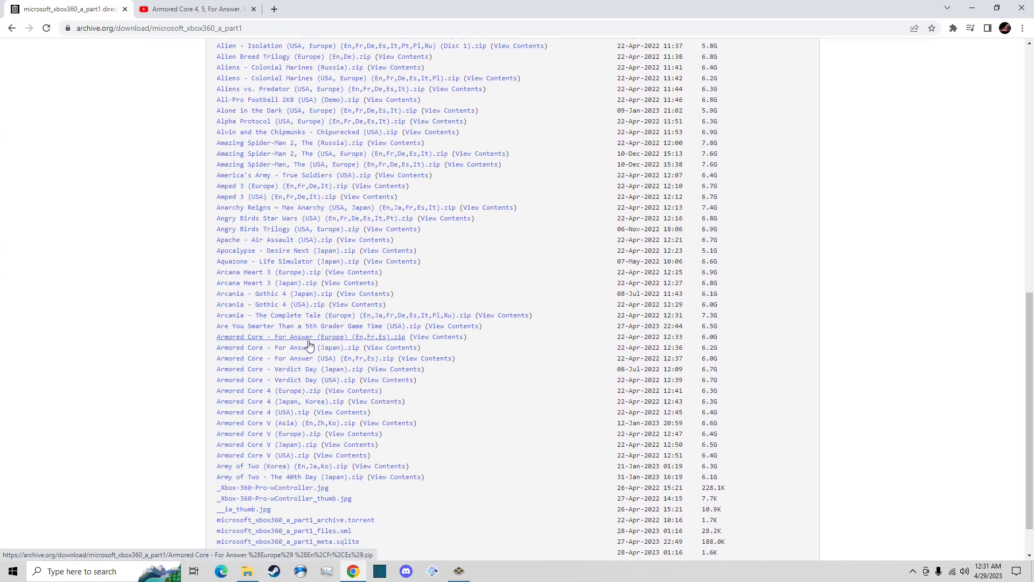
pyautogui.scroll(-1, 302, 334)
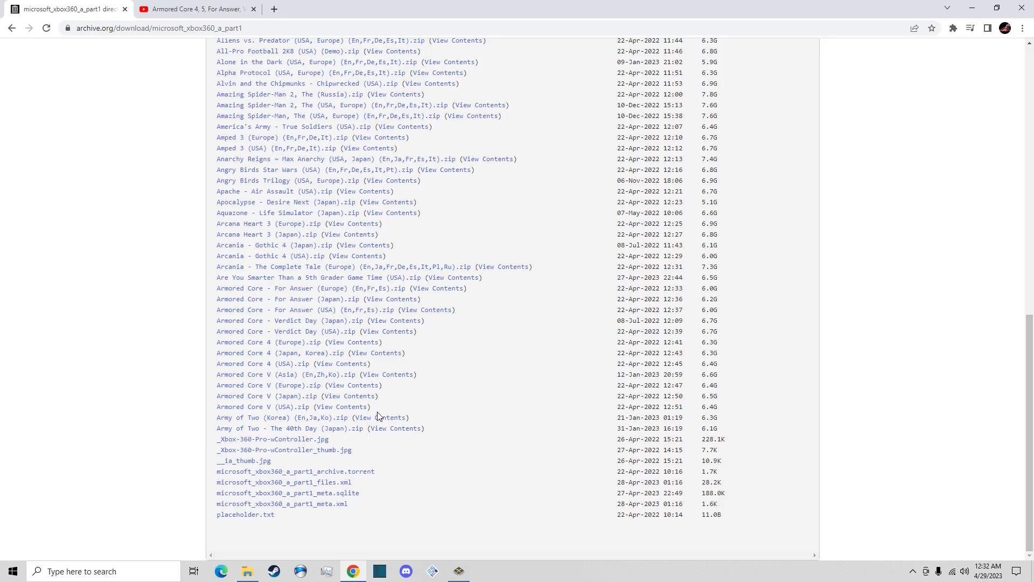
pyautogui.scroll(2, 377, 416)
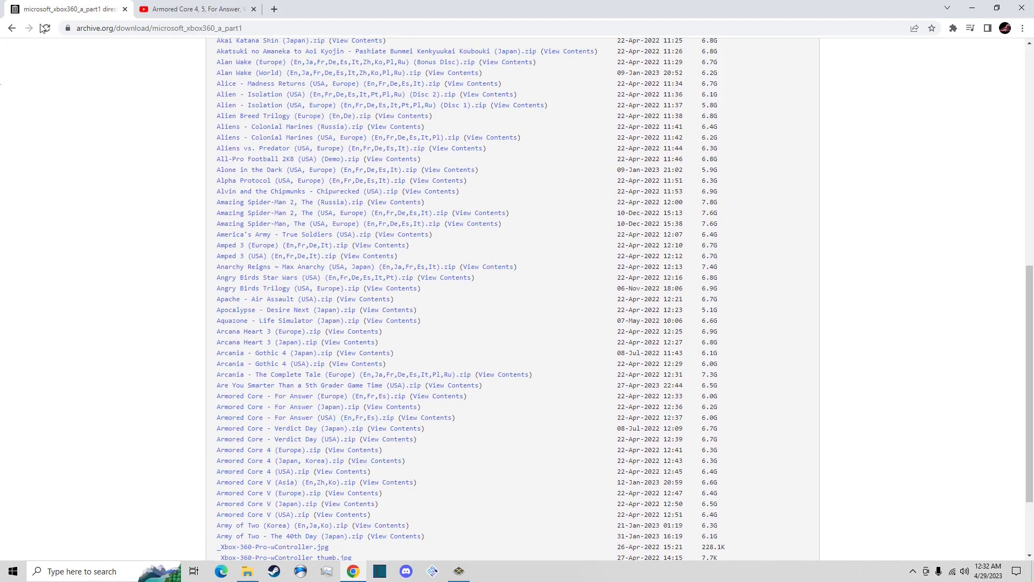
pyautogui.click(11, 28)
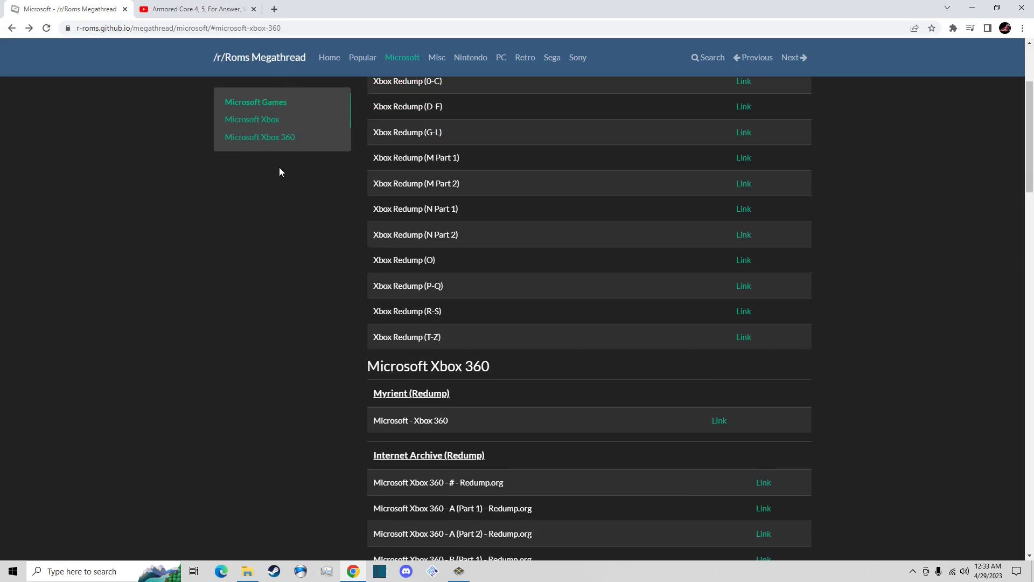
pyautogui.scroll(3, 368, 430)
pyautogui.scroll(-5, 367, 430)
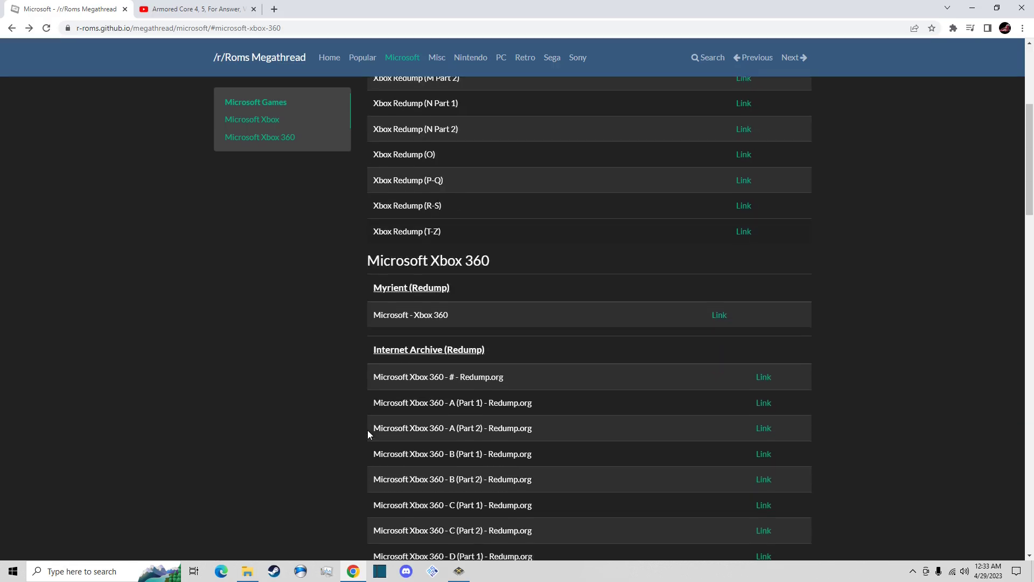
pyautogui.scroll(-5, 367, 430)
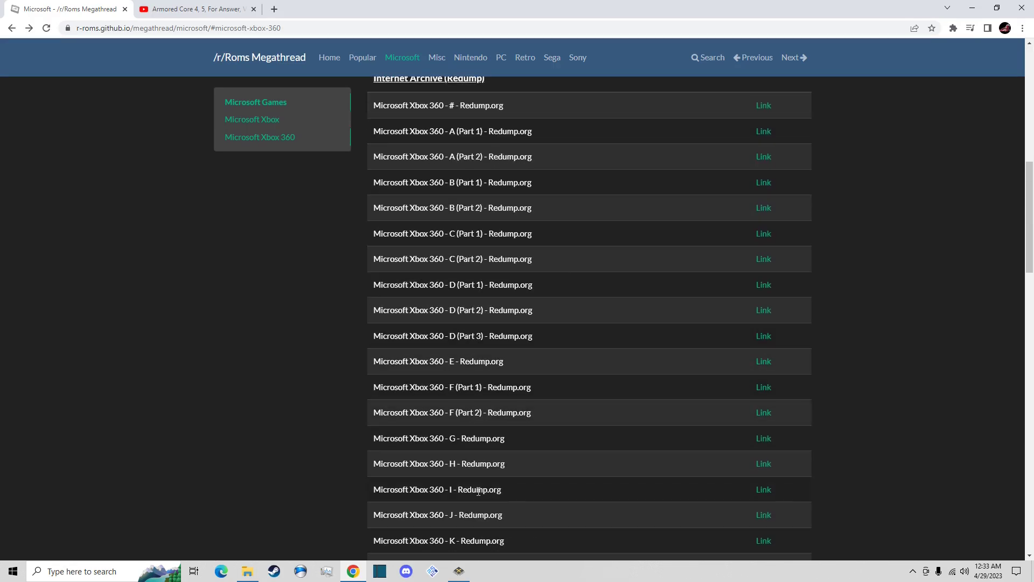
pyautogui.scroll(-3, 454, 474)
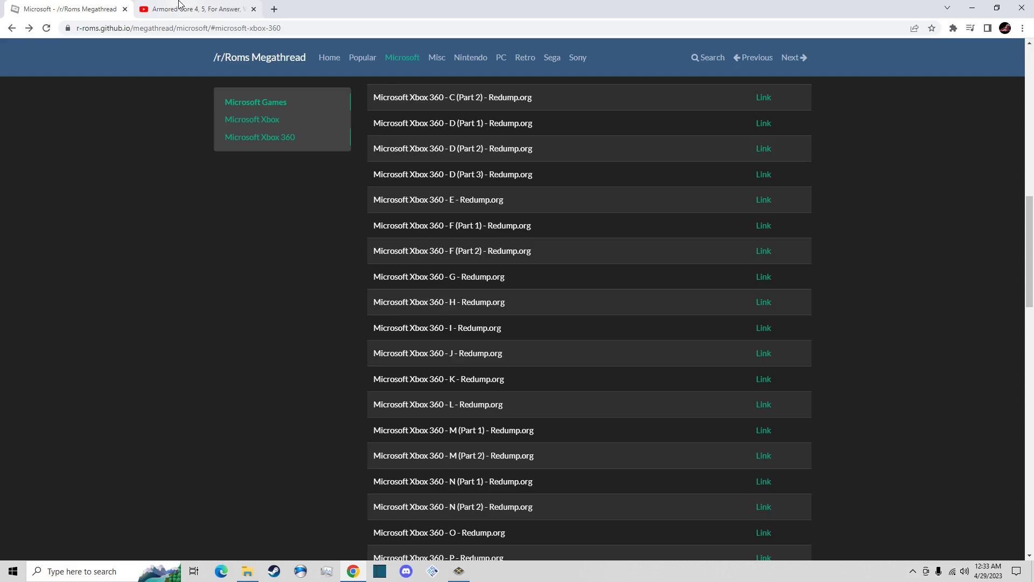
pyautogui.moveTo(179, 3)
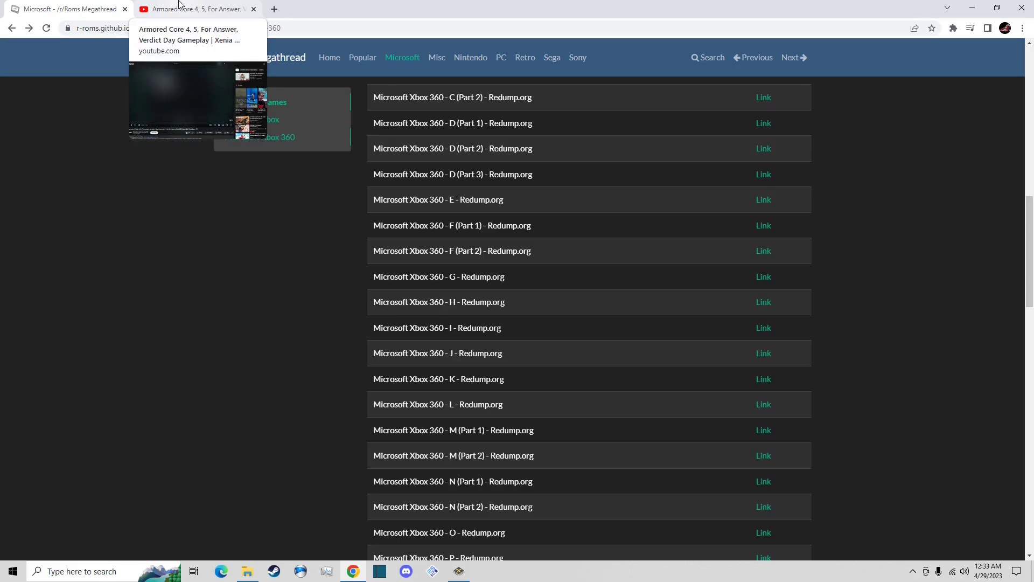
# Browse the Emulators & Gameplay HD channel from the Armored Core video, then close the YouTube tab
pyautogui.click(180, 3)
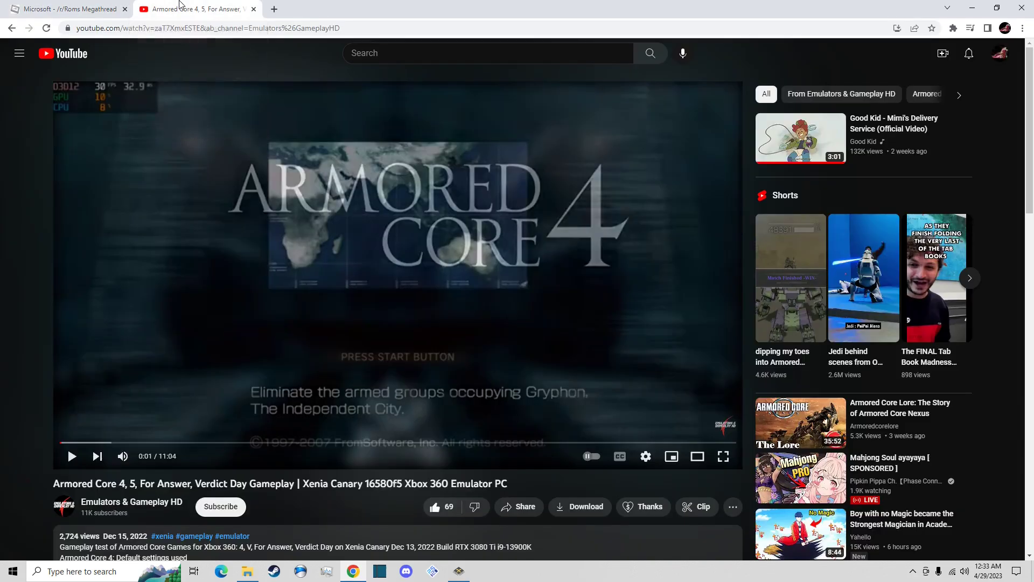
pyautogui.scroll(-2, 76, 426)
pyautogui.click(131, 406)
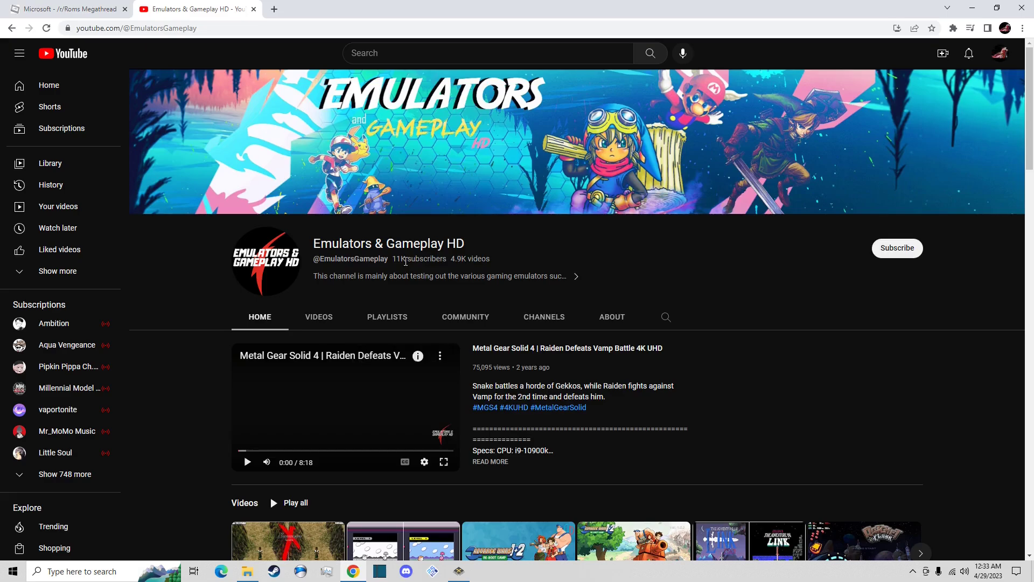
pyautogui.scroll(-3, 781, 303)
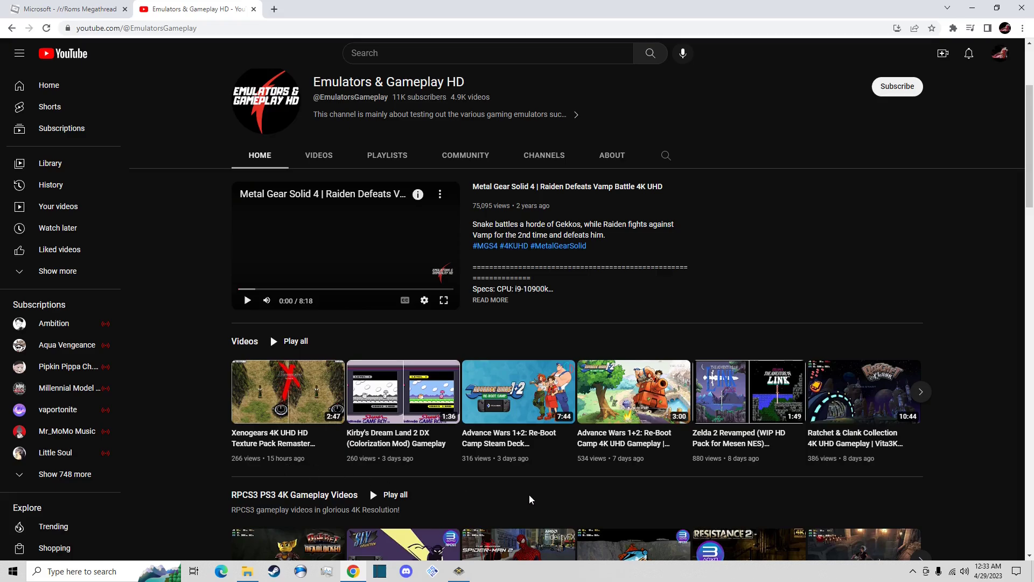
pyautogui.scroll(-1, 530, 499)
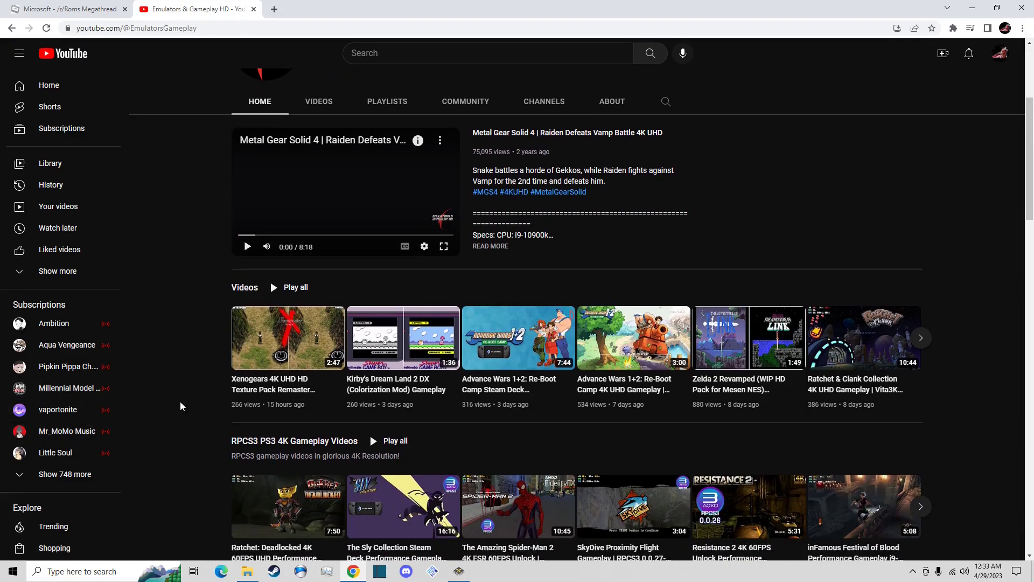
pyautogui.scroll(-1, 180, 406)
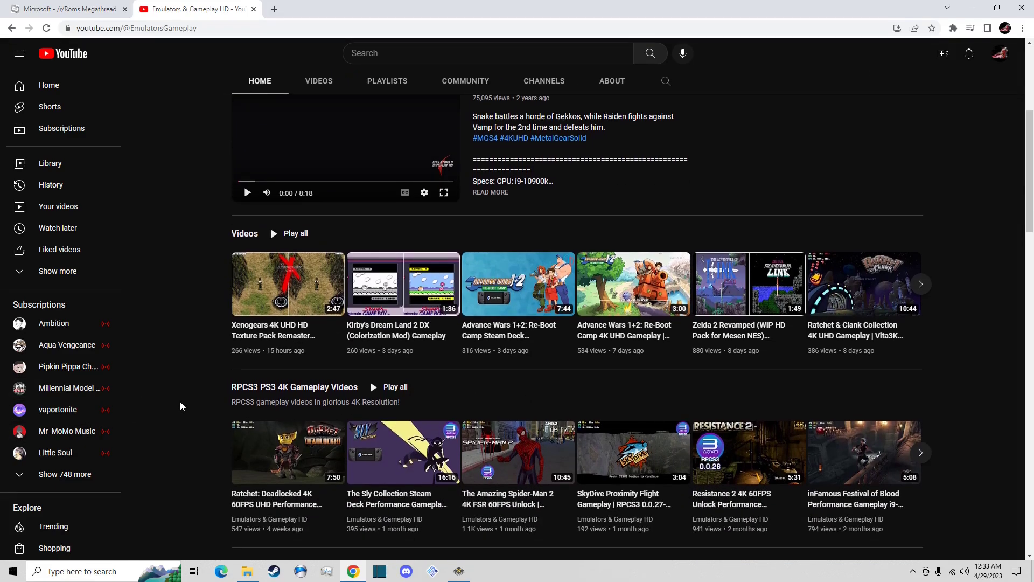
pyautogui.scroll(5, 181, 406)
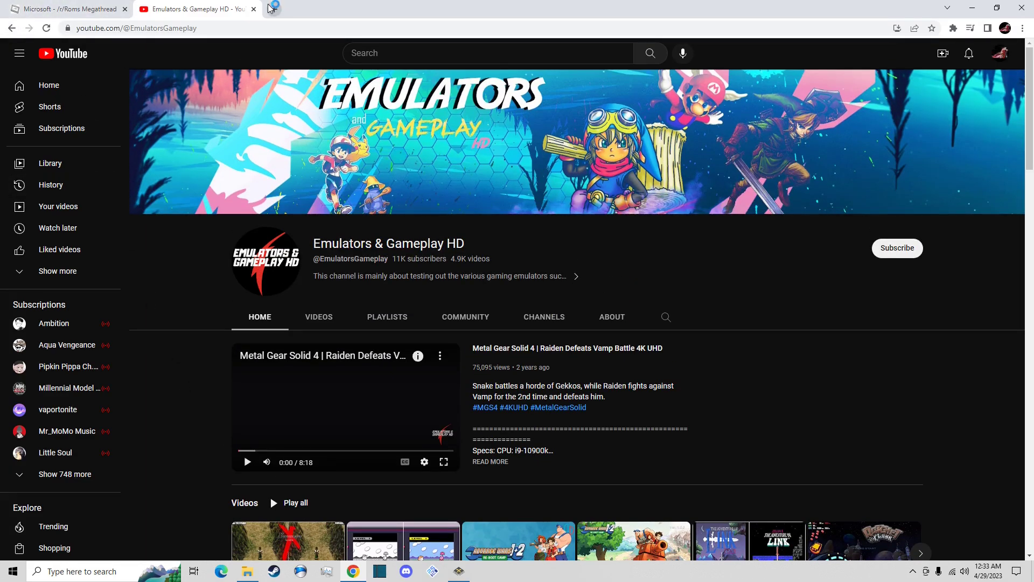
pyautogui.click(252, 9)
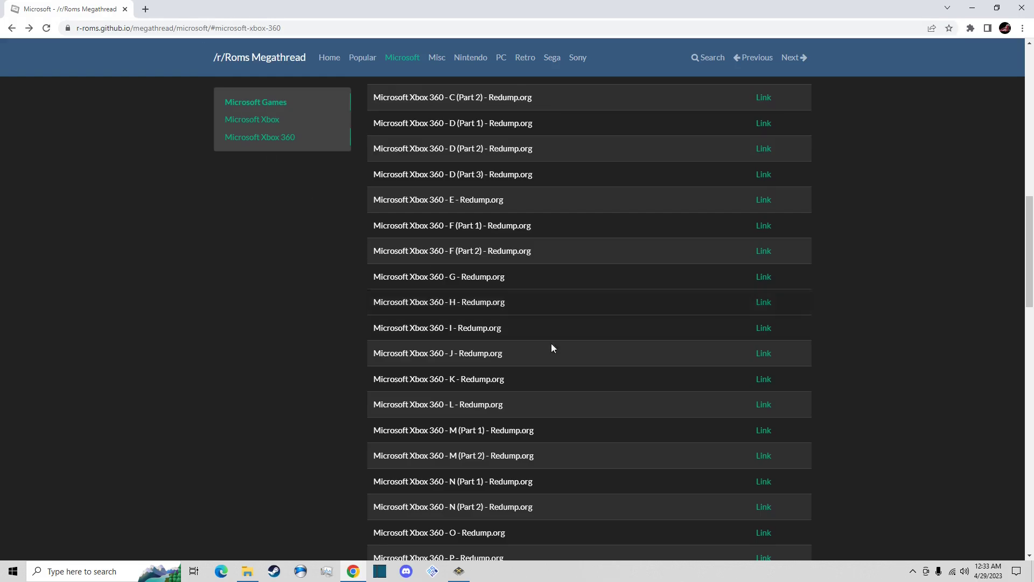
# Close Chrome and launch Armored Core V from Xenia's recent games, past its PRESS START screen
pyautogui.click(1020, 6)
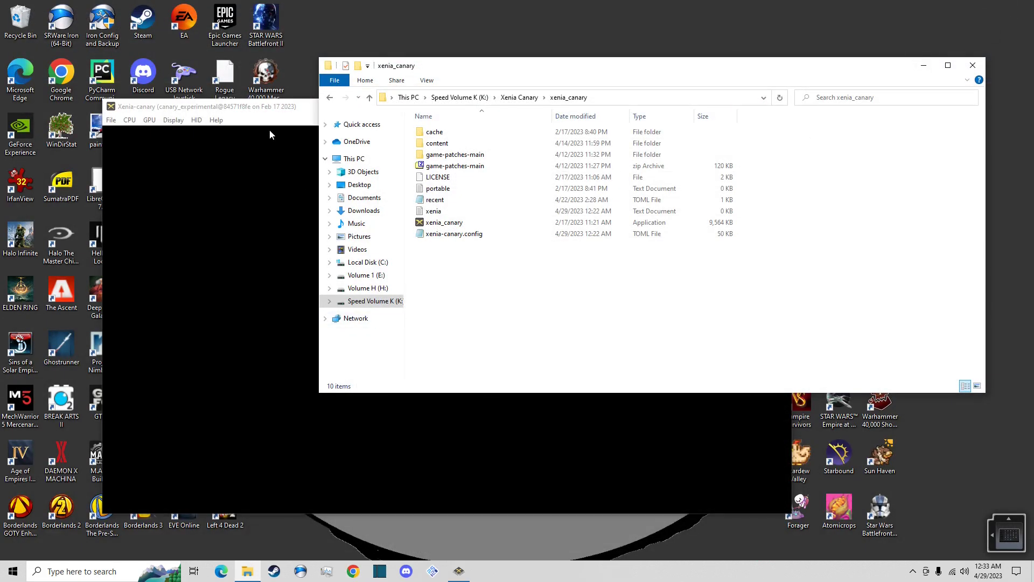
pyautogui.click(241, 106)
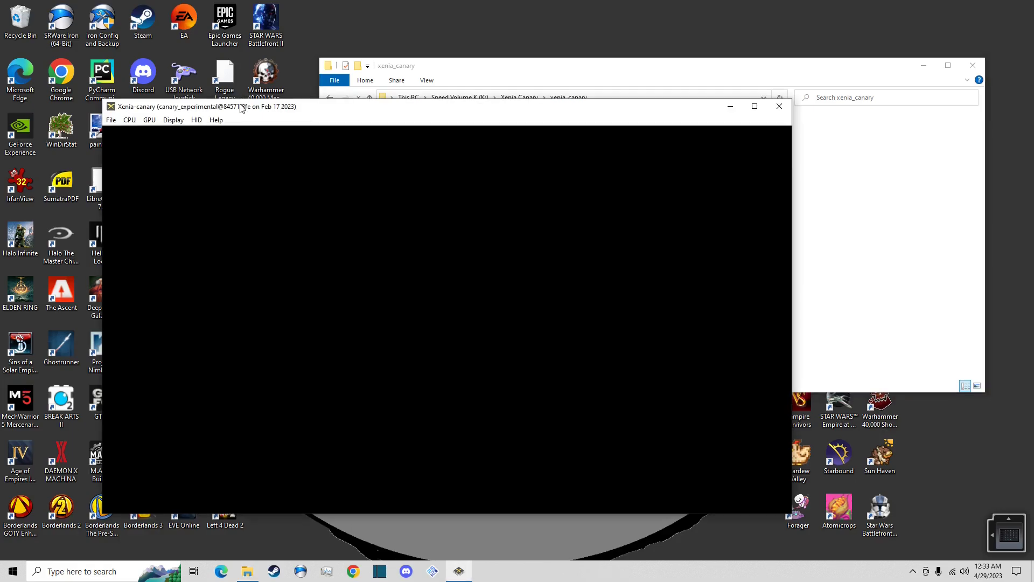
pyautogui.click(110, 121)
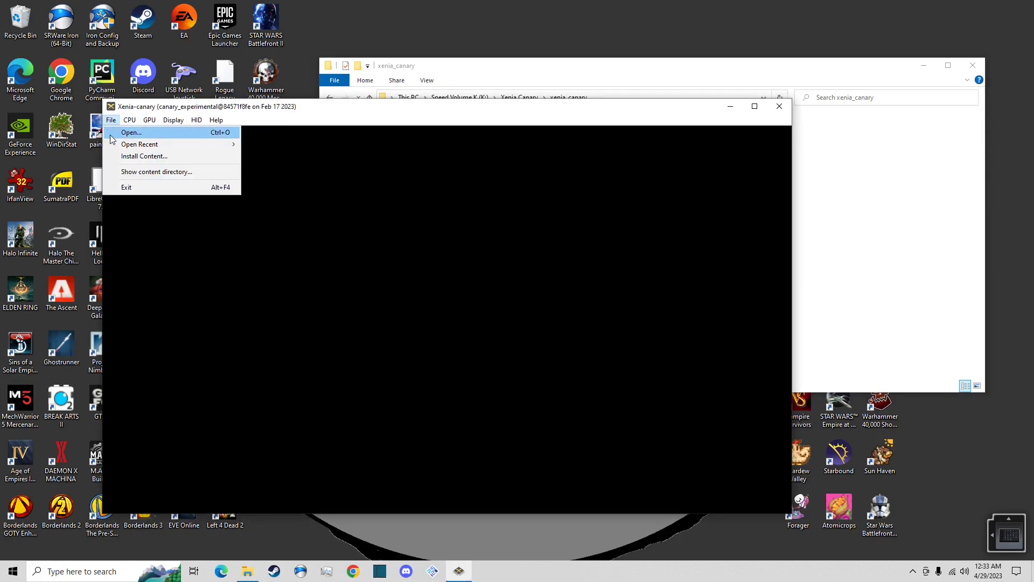
pyautogui.moveTo(232, 144)
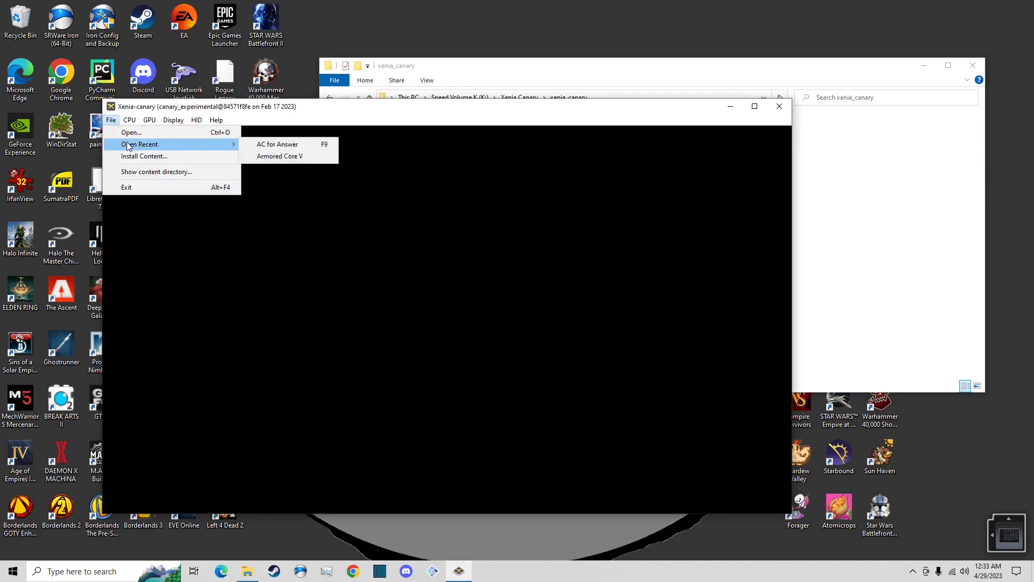
pyautogui.click(257, 155)
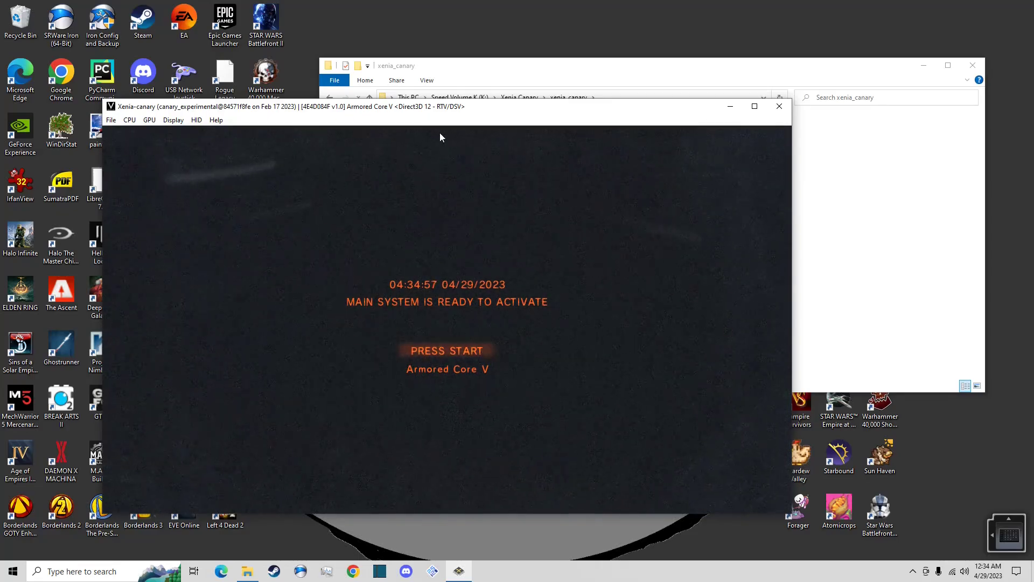
pyautogui.press('Return')
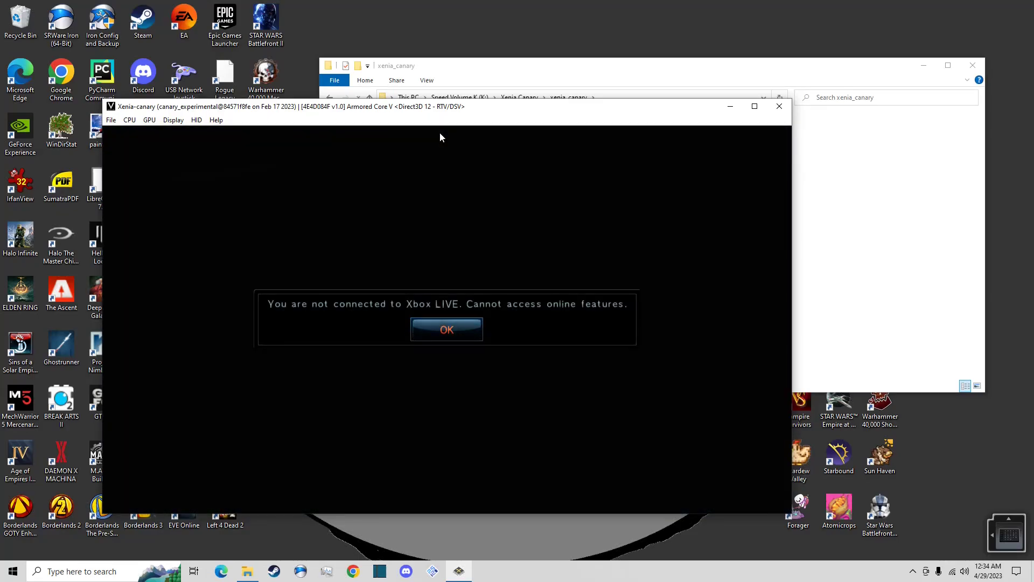
# Dismiss the Xbox LIVE notice and confirm playing Armored Core V offline
pyautogui.press('Return')
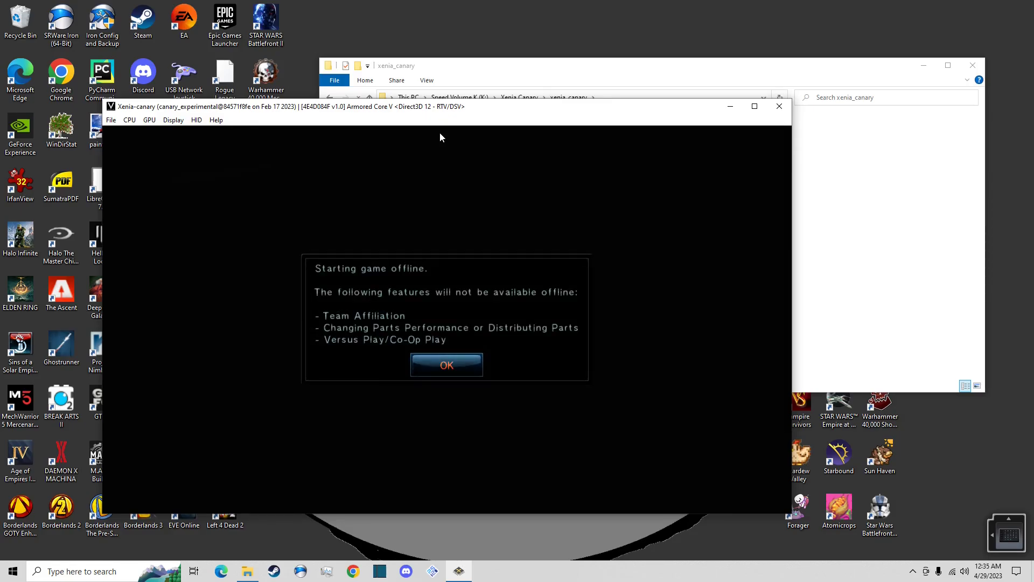
pyautogui.press('Return')
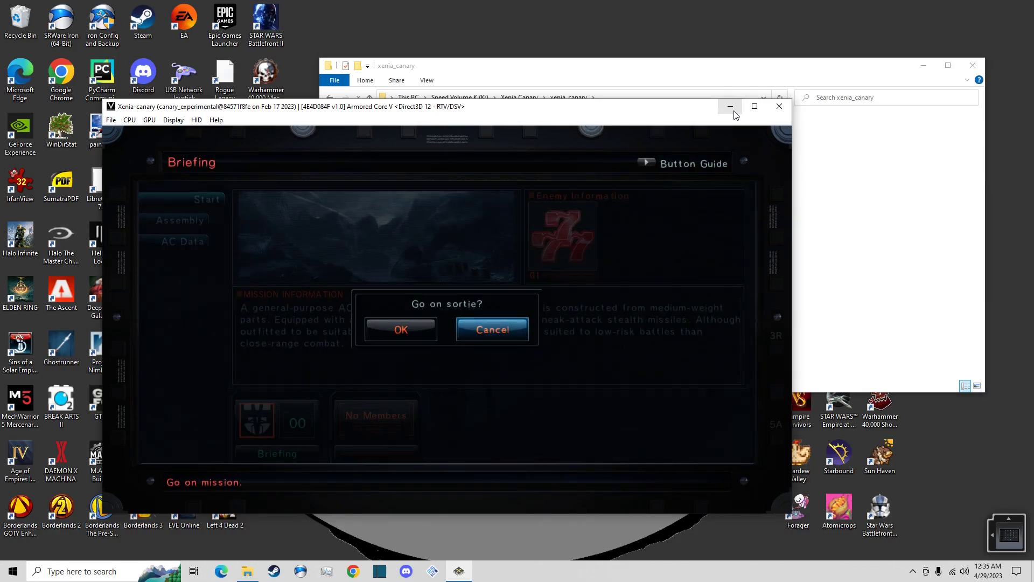
# Confirm the sortie, play the mission, and dismiss the Obtained an emblem notice
pyautogui.press('Return')
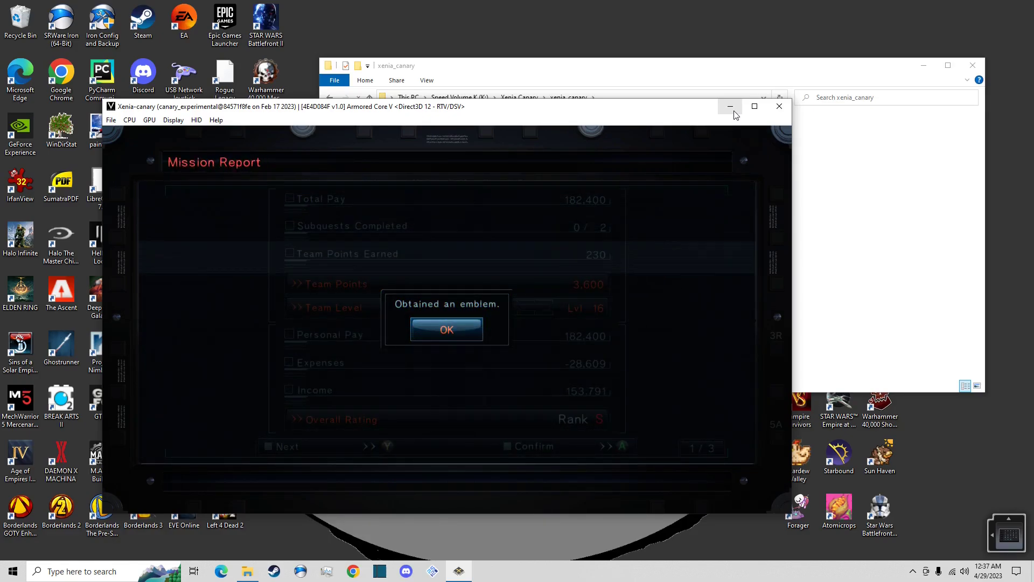
pyautogui.press('Return')
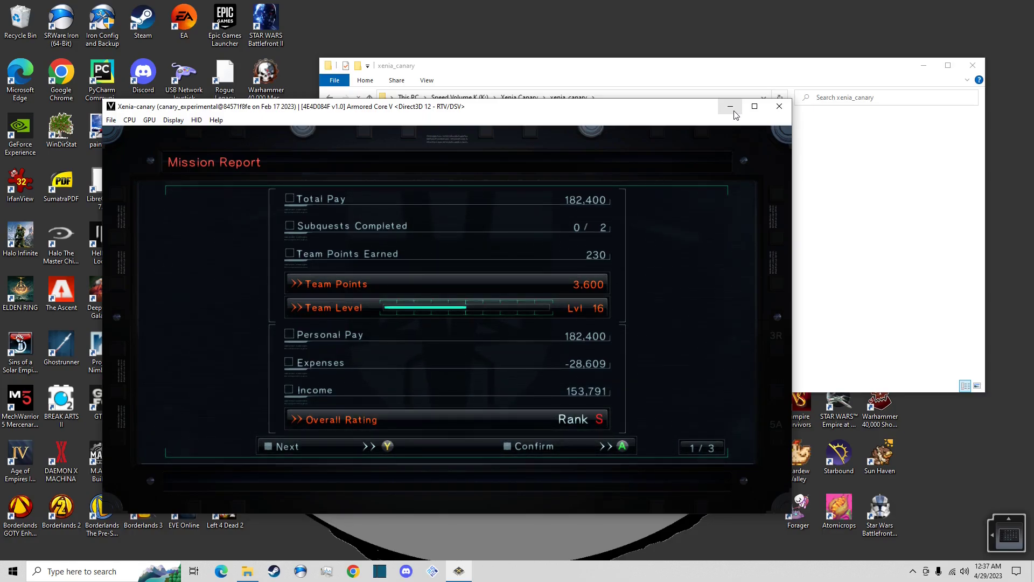
# Accept the S-rank Mission Report to return to the Team Level 16 World Menu
pyautogui.press('Return')
pyautogui.press('Return')
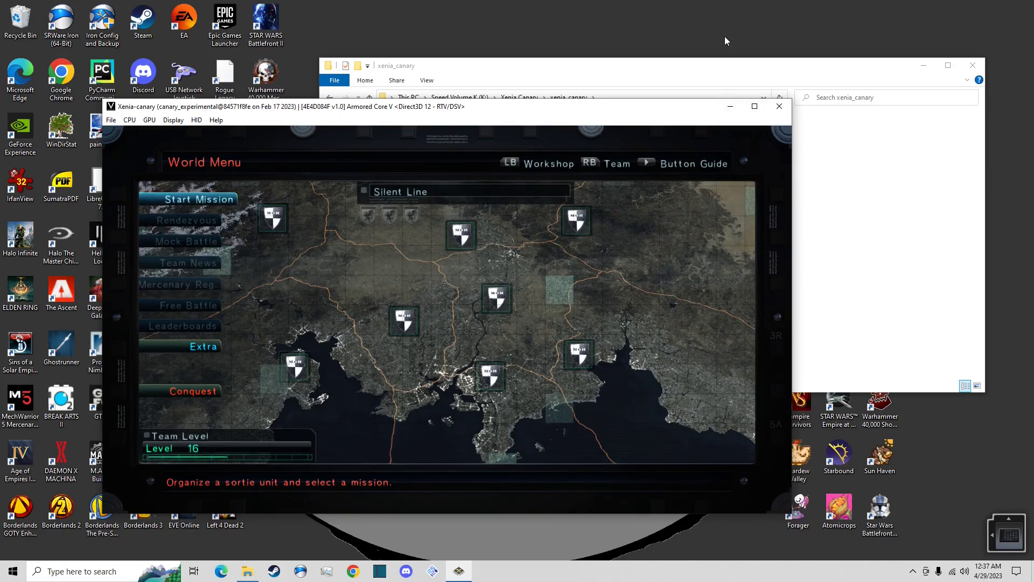
# Close Xenia and the xenia_canary folder, then launch PCSX2 1.6.0 from the desktop
pyautogui.click(787, 106)
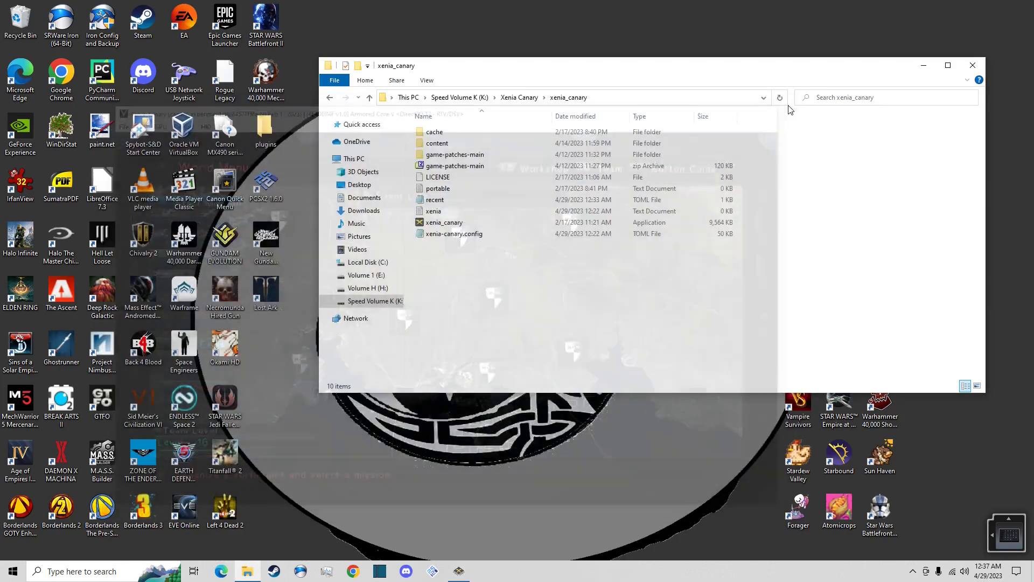
pyautogui.click(972, 65)
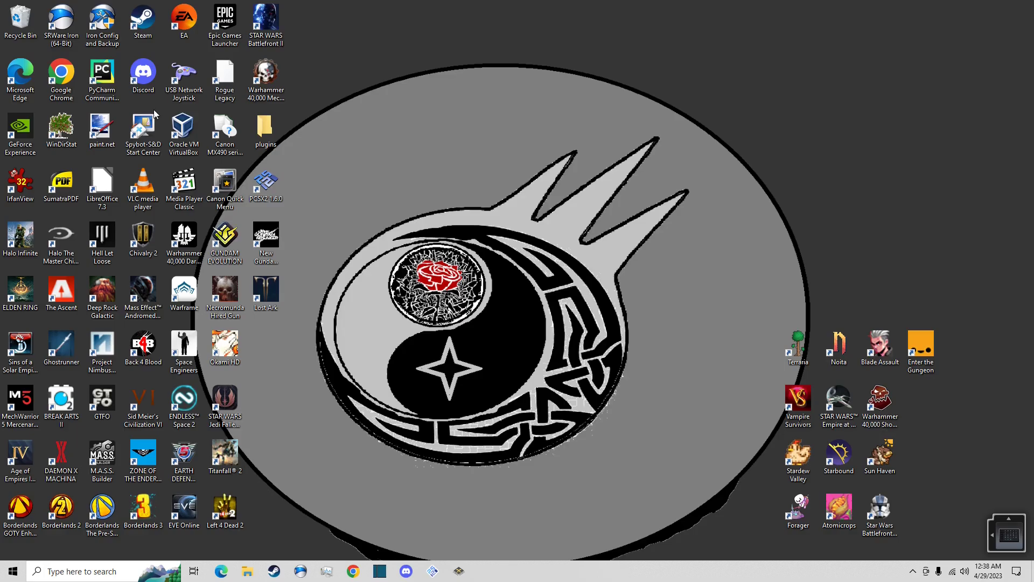
pyautogui.doubleClick(256, 180)
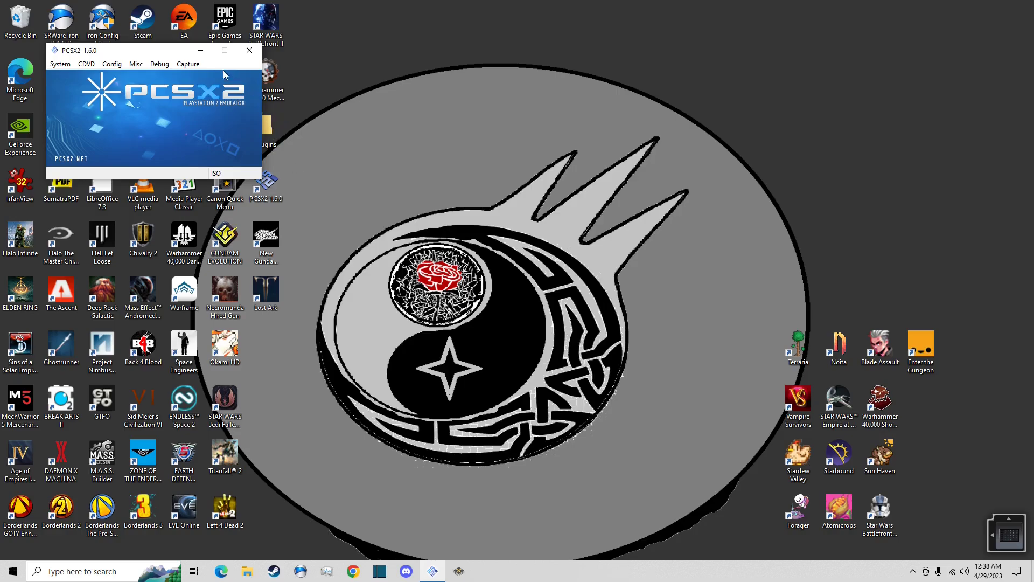
# Move the PCSX2 window slightly right and down, then bring up File Explorer
pyautogui.moveTo(115, 50); pyautogui.dragTo(249, 117)
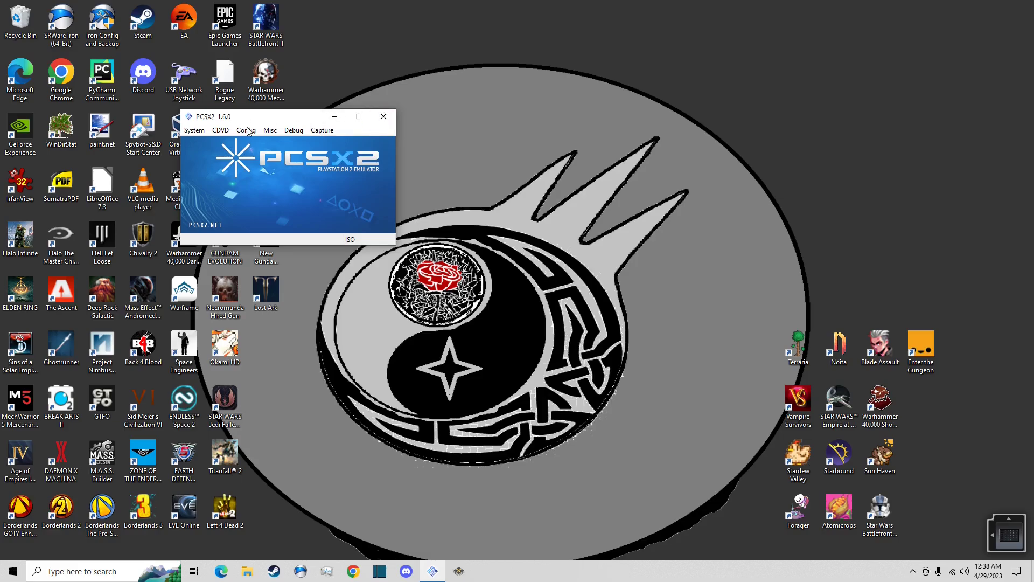
pyautogui.click(257, 571)
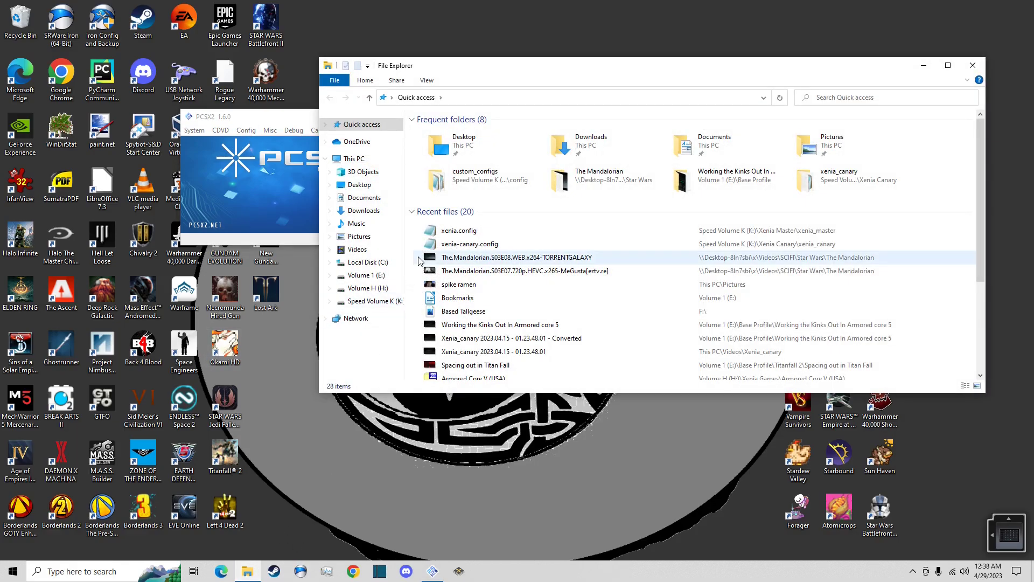
# Look through the Local Disk (C:), Volume 1 (E:) and Volume H (H:) drives in File Explorer
pyautogui.click(399, 264)
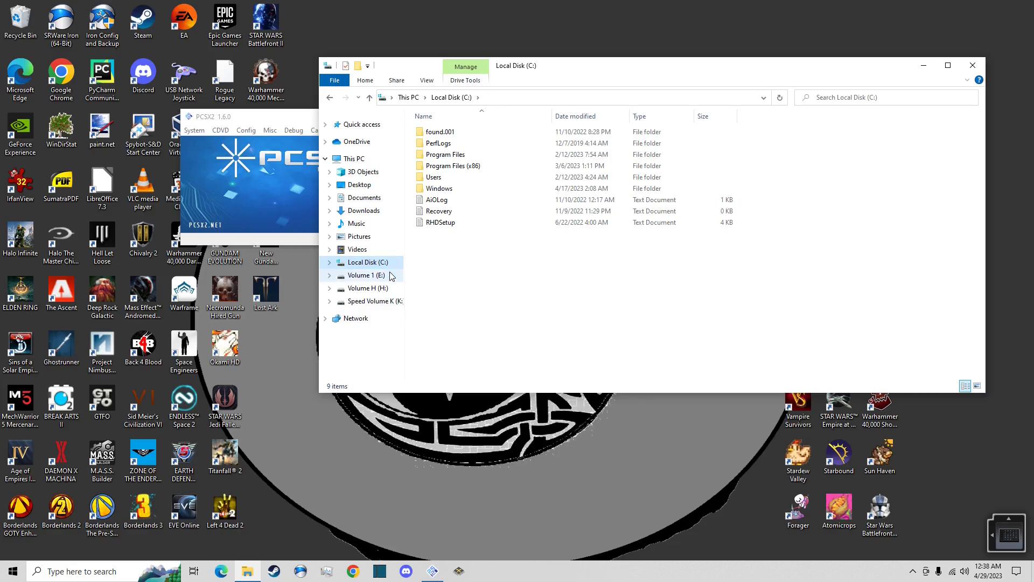
pyautogui.click(391, 276)
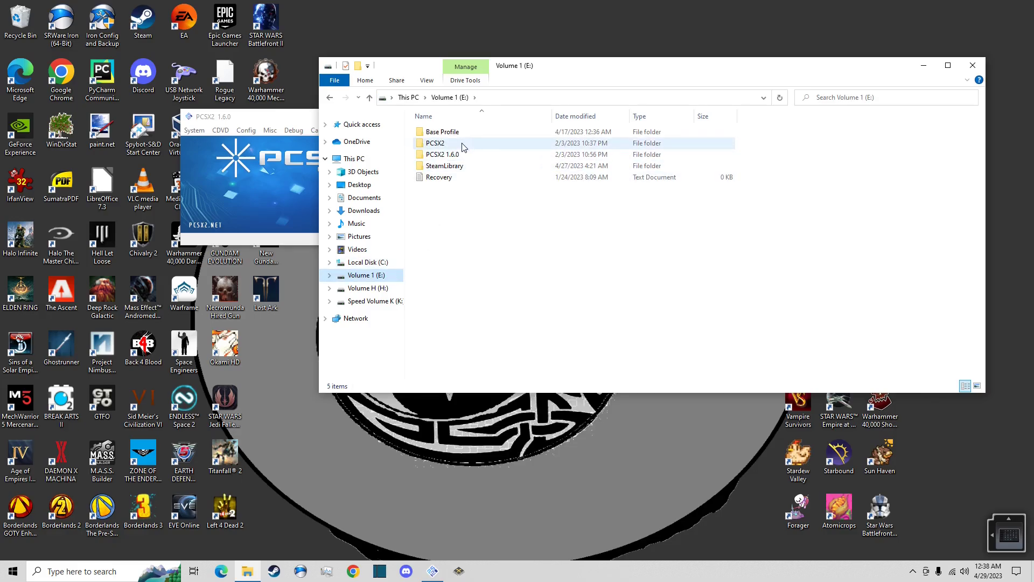
pyautogui.click(380, 293)
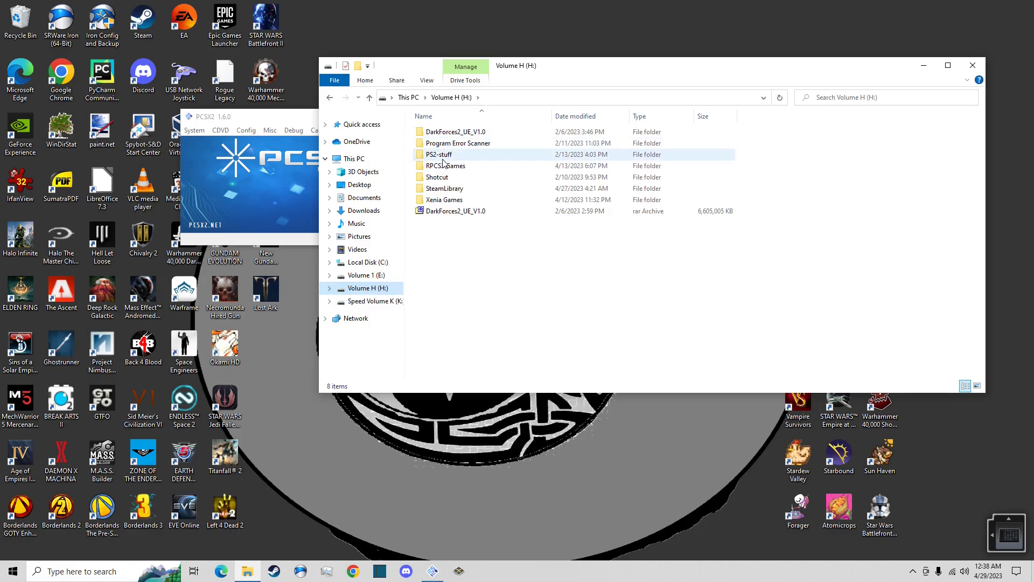
# Show the Speed Volume K (K:) drive and close the PCSX2 emulator
pyautogui.click(393, 304)
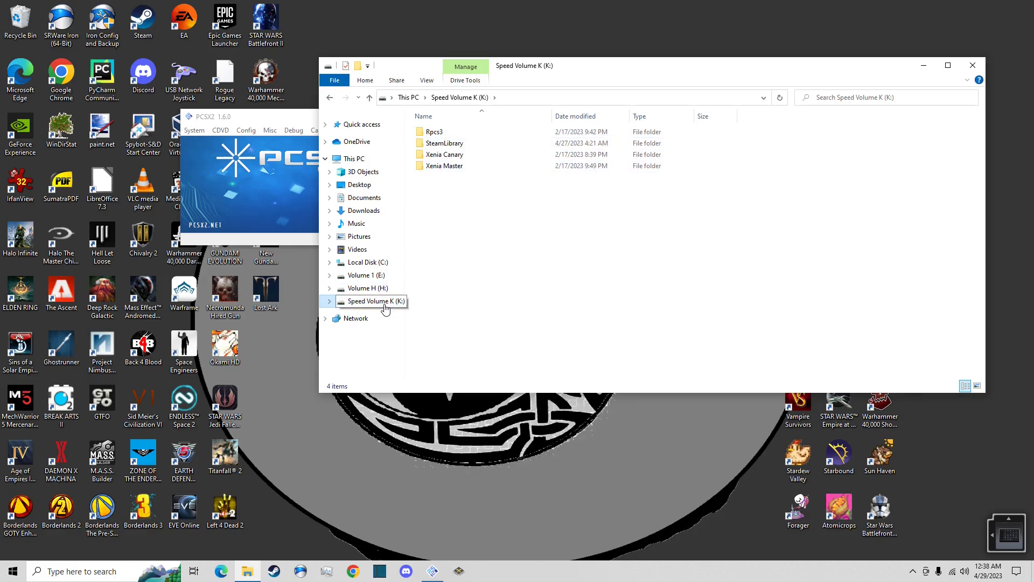
pyautogui.click(300, 124)
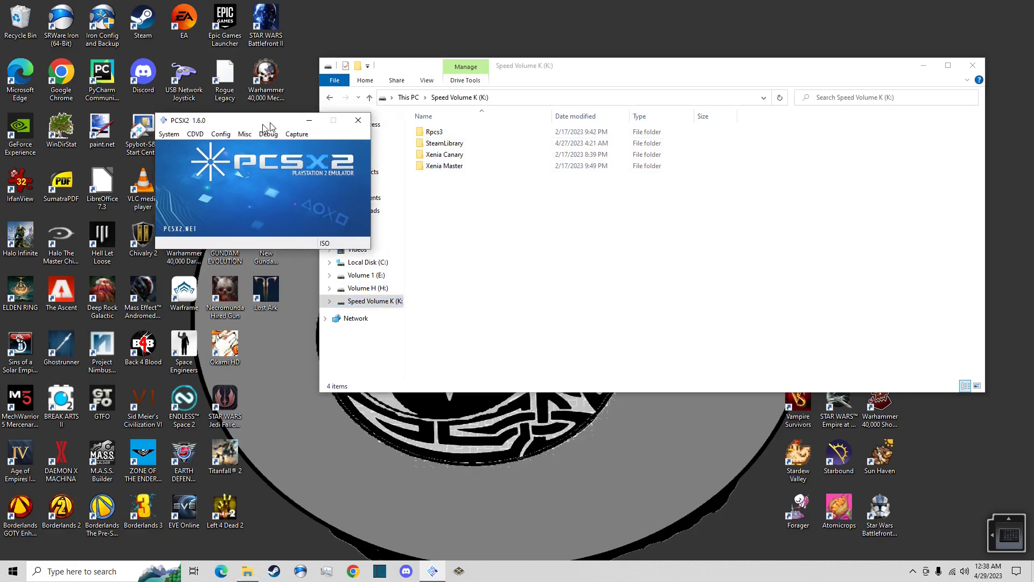
pyautogui.click(318, 130)
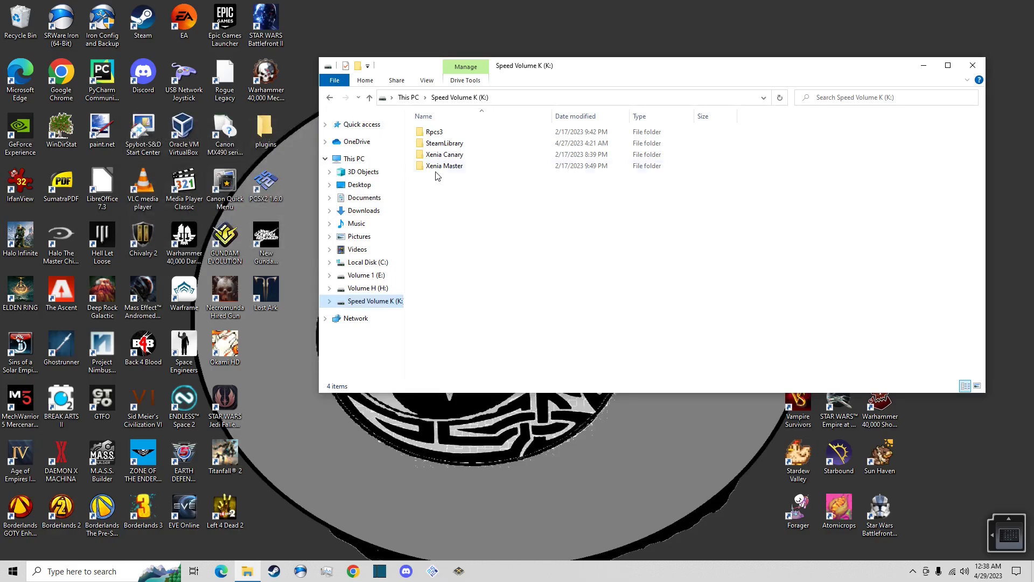
# Launch rpcs3.exe from K:\Rpcs3\rpcs3-v0.0.26-14721-6b556a52_win64
pyautogui.doubleClick(434, 132)
pyautogui.doubleClick(461, 134)
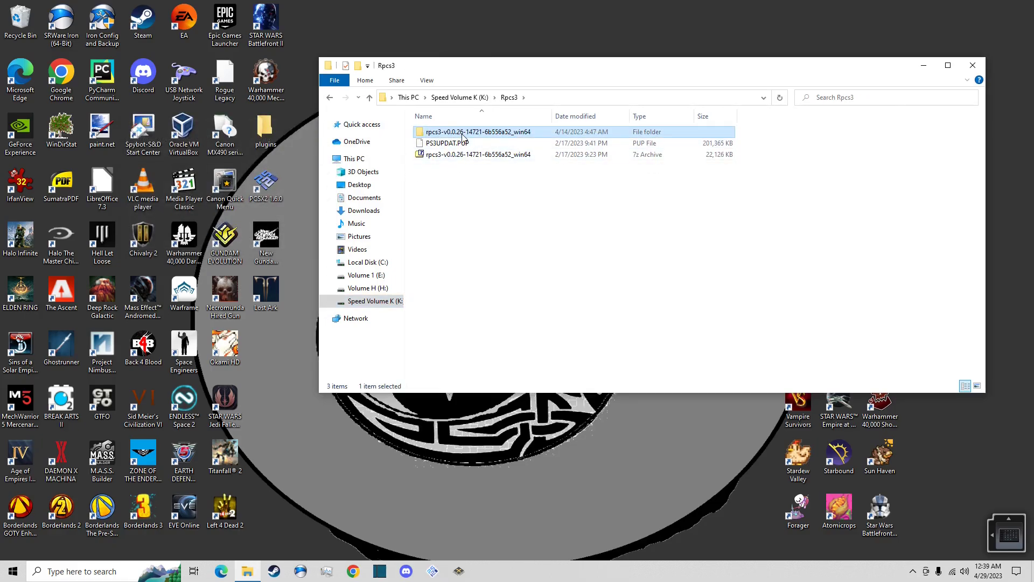
pyautogui.click(370, 98)
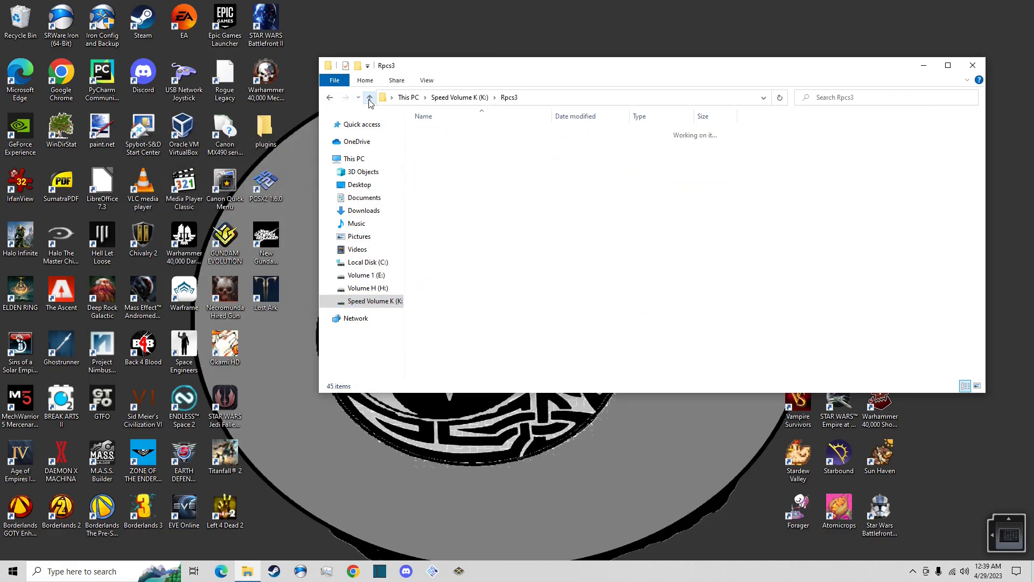
pyautogui.click(370, 99)
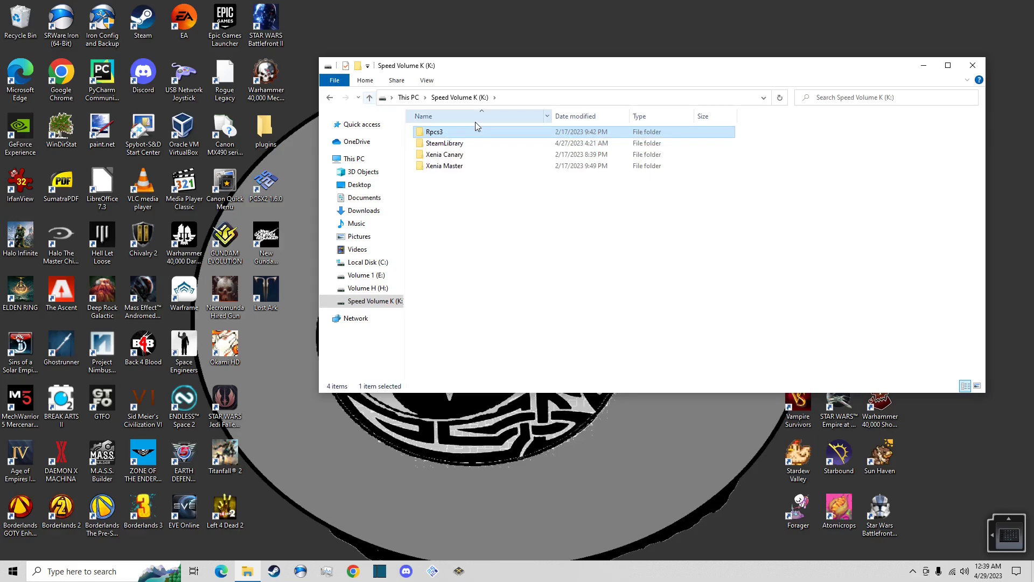
pyautogui.doubleClick(465, 134)
pyautogui.doubleClick(466, 134)
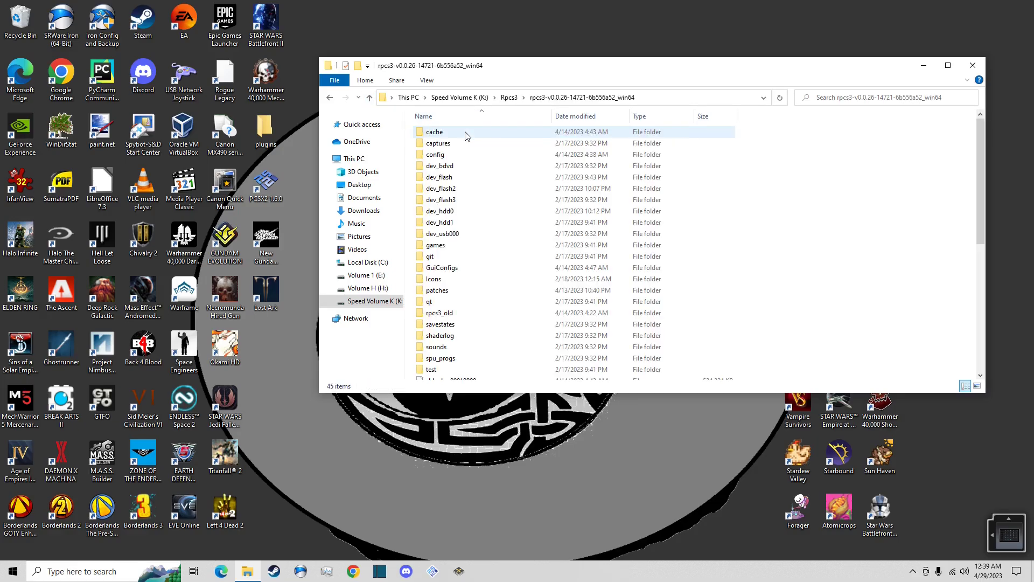
pyautogui.scroll(-7, 468, 138)
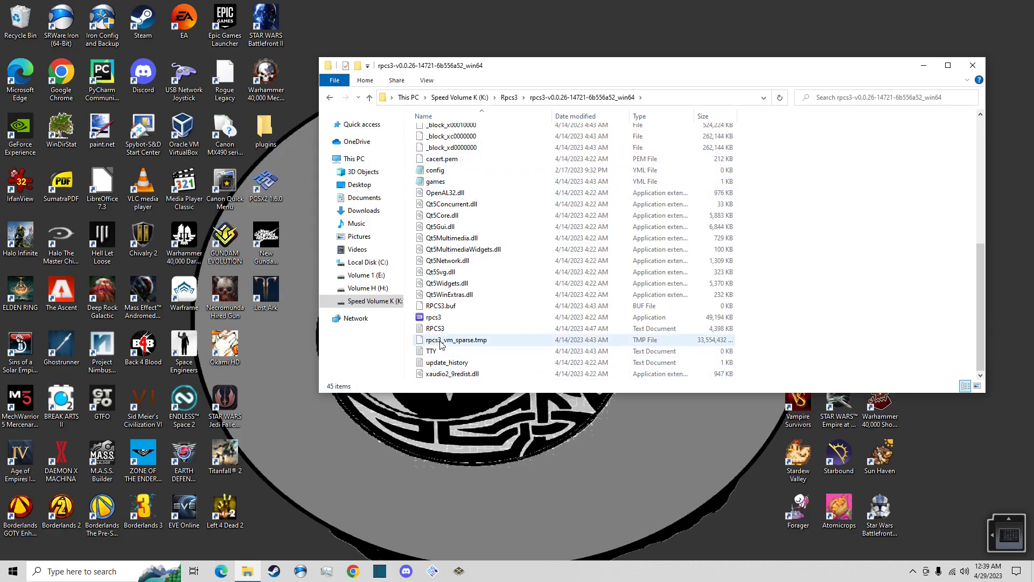
pyautogui.doubleClick(562, 317)
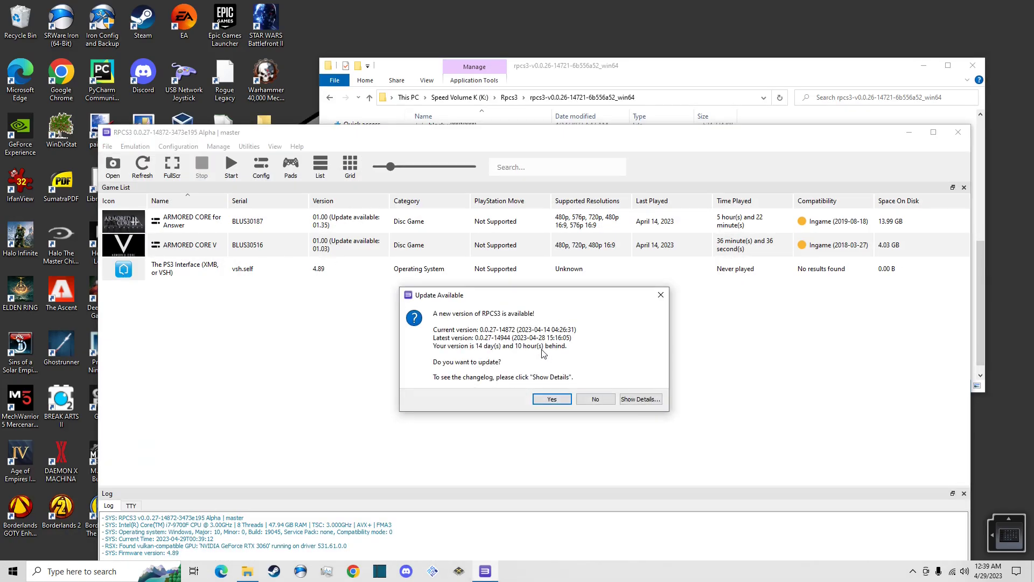
# Accept the RPCS3 update to 0.0.27-14944, then select ARMORED CORE for Answer after the restart
pyautogui.click(541, 402)
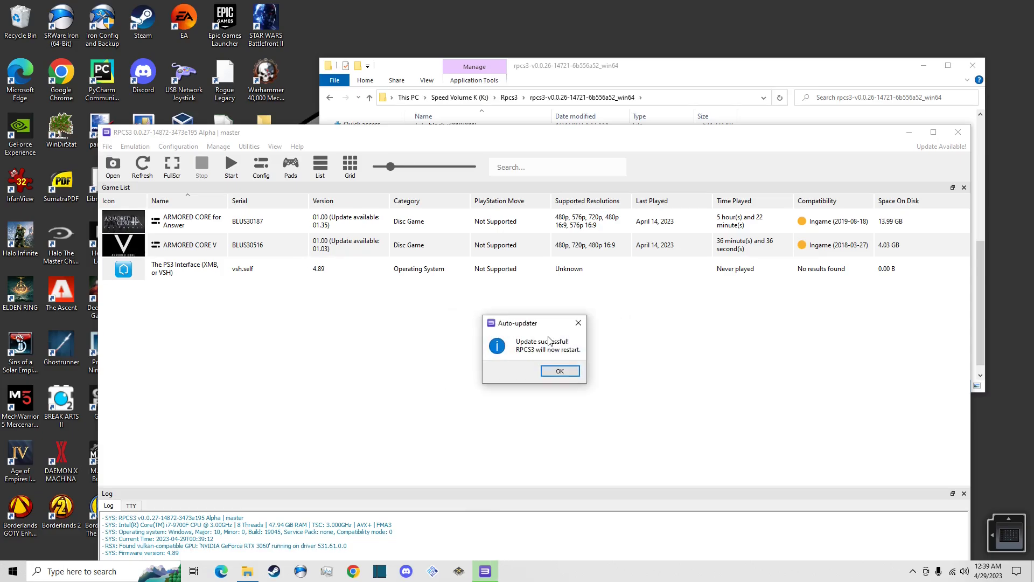
pyautogui.click(558, 370)
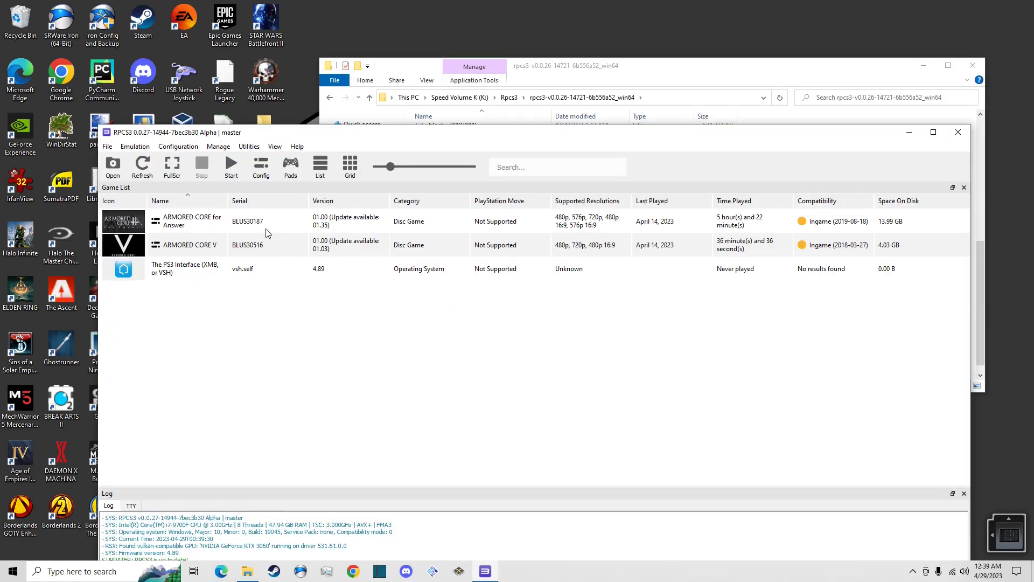
pyautogui.click(266, 232)
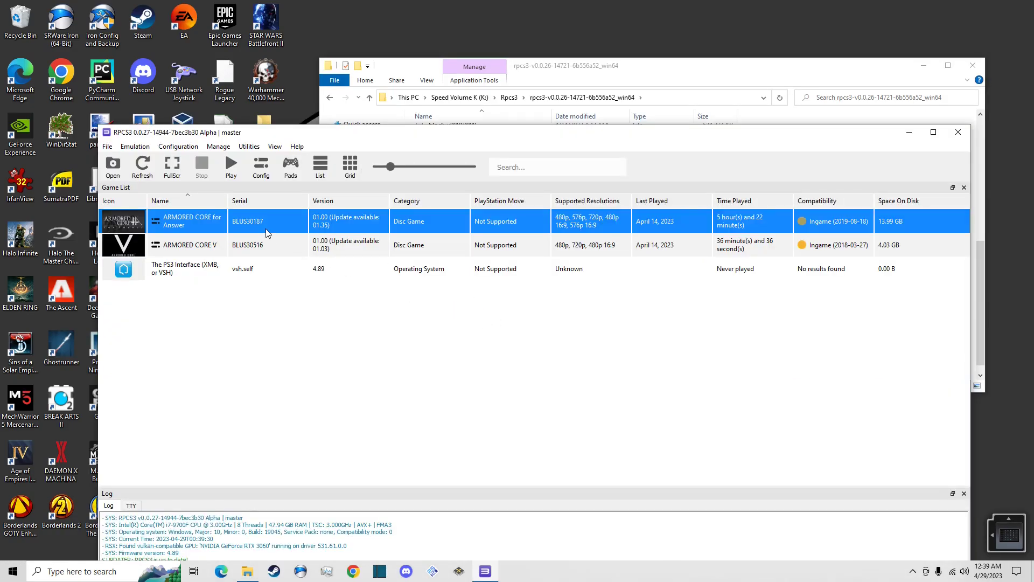
# Boot ARMORED CORE for Answer and move the RPCS3 and game windows higher on screen
pyautogui.doubleClick(247, 226)
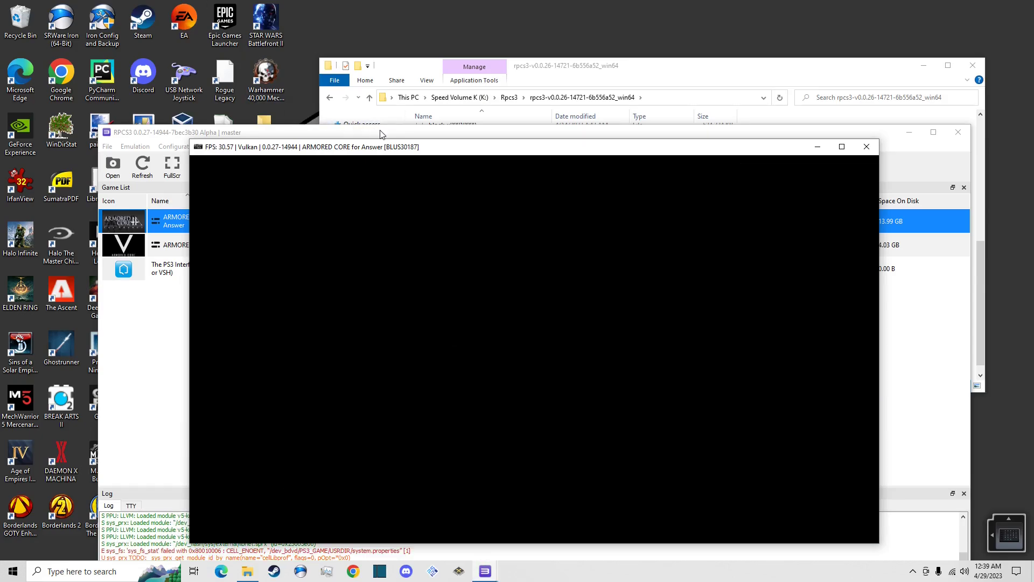
pyautogui.click(383, 131)
pyautogui.moveTo(386, 128); pyautogui.dragTo(395, 57)
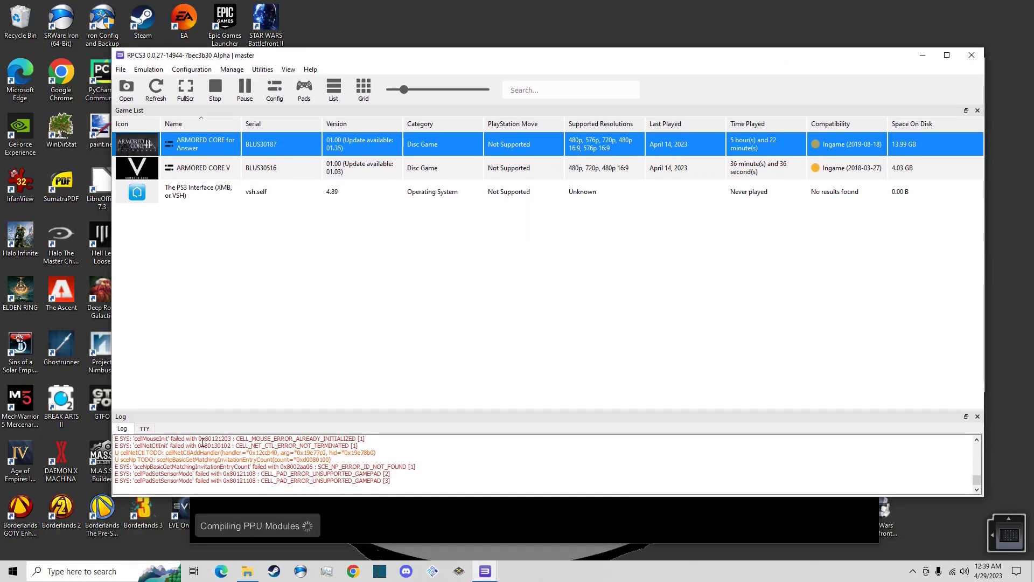
pyautogui.click(421, 539)
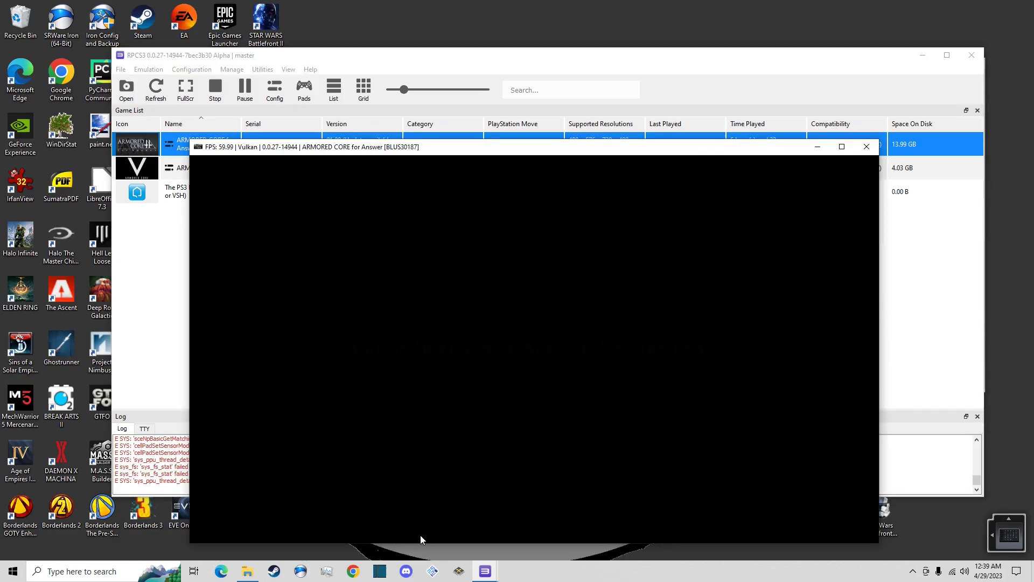
pyautogui.moveTo(430, 154); pyautogui.dragTo(457, 81)
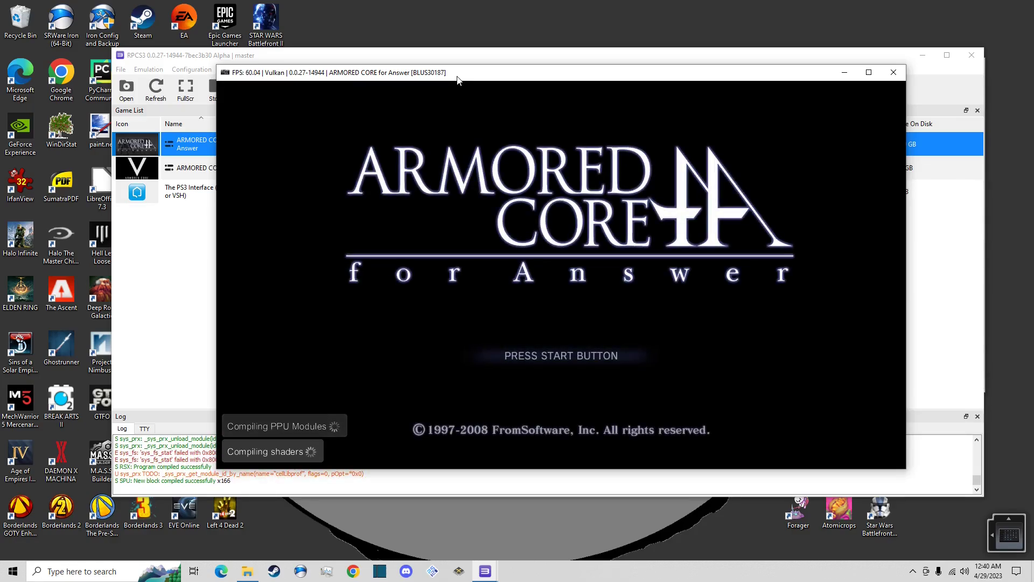
# Pass the title screen, dismiss the online notice and load the saved game progress
pyautogui.press('Return')
pyautogui.press('x')
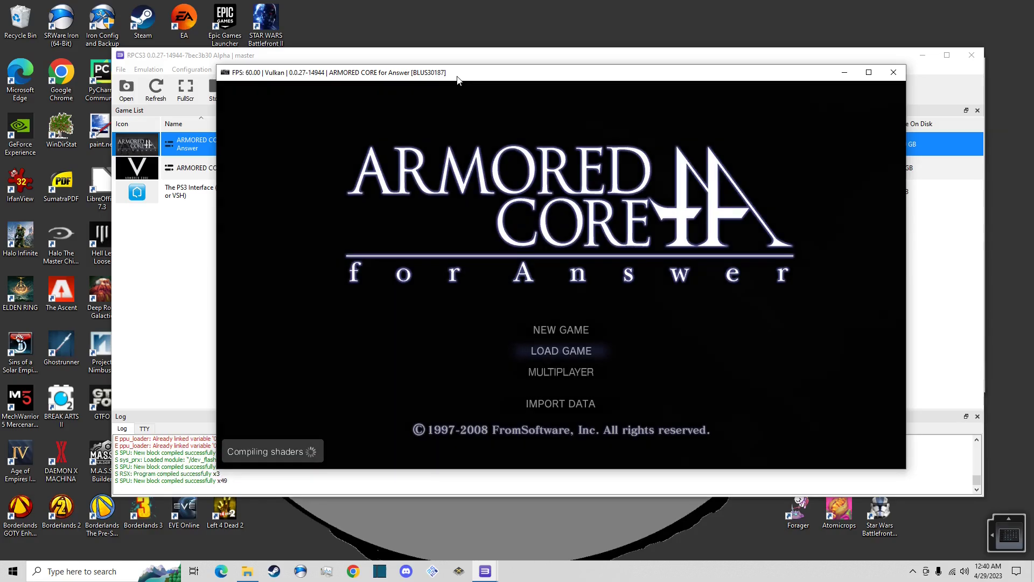
pyautogui.press('x')
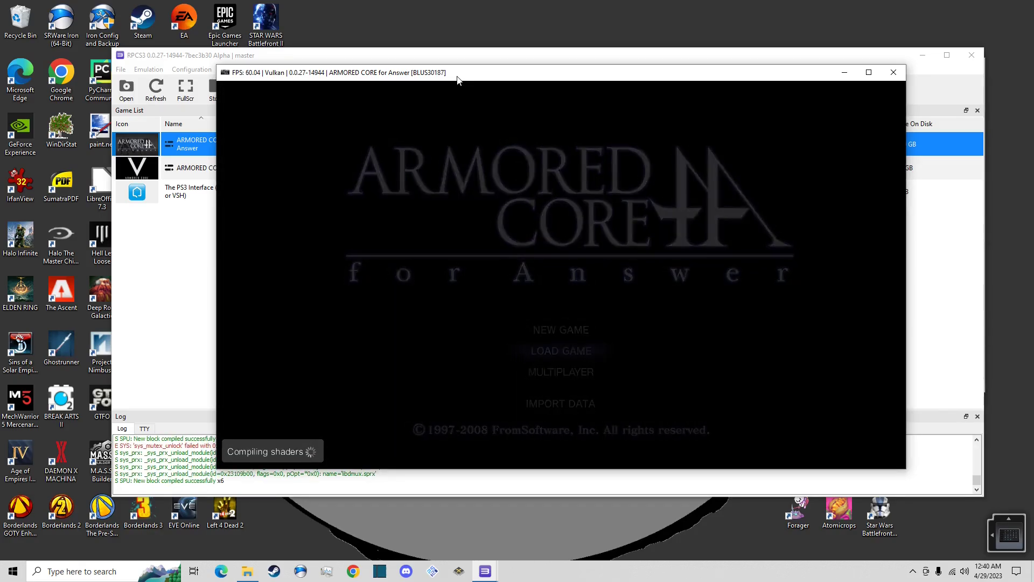
pyautogui.press('x')
pyautogui.press('x')
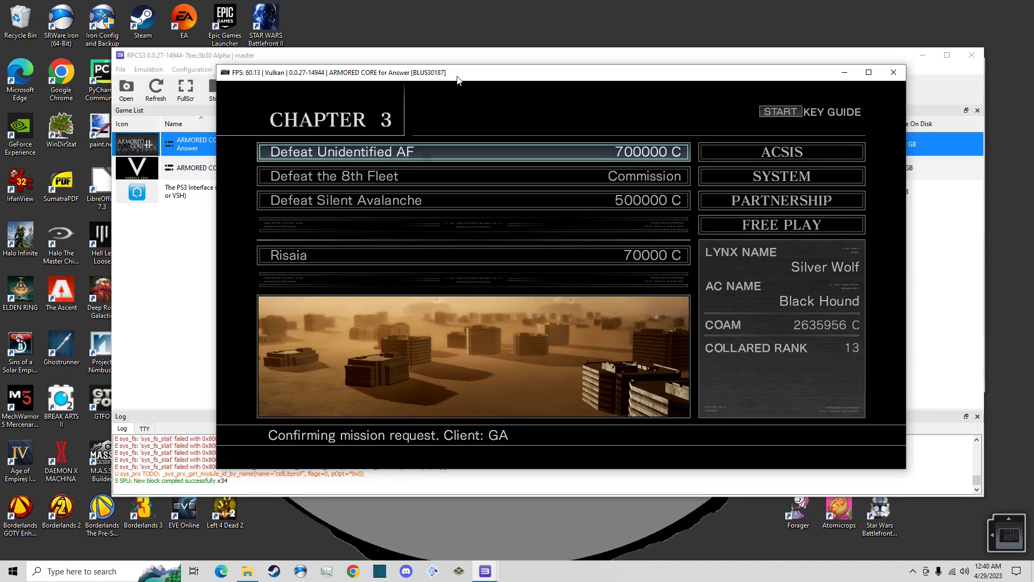
# Browse the mission list and ACSIS craft menu, then return to the chapter menu
pyautogui.press('Down')
pyautogui.press('Down')
pyautogui.press('Down')
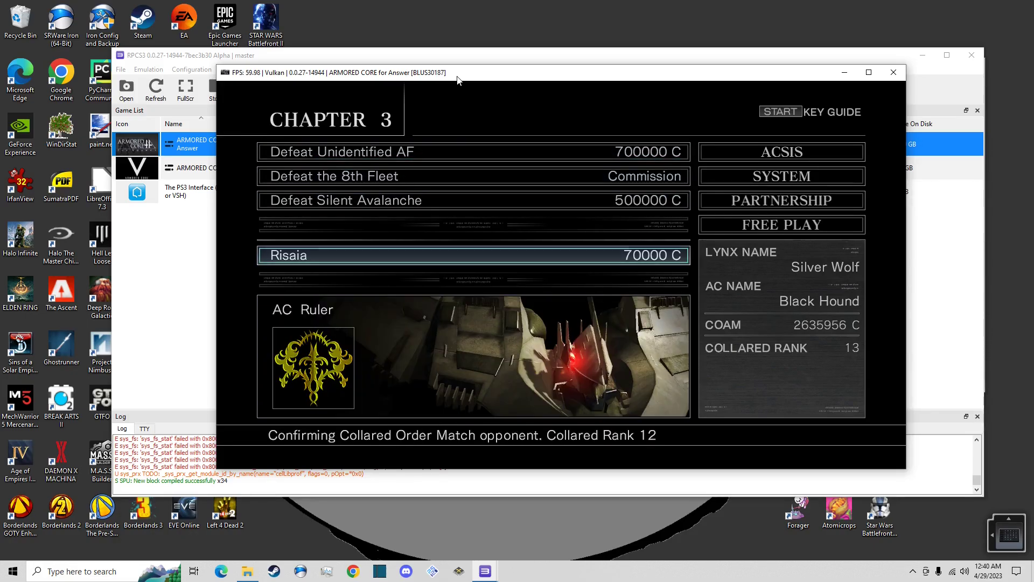
pyautogui.press('Up')
pyautogui.press('Up')
pyautogui.press('Up')
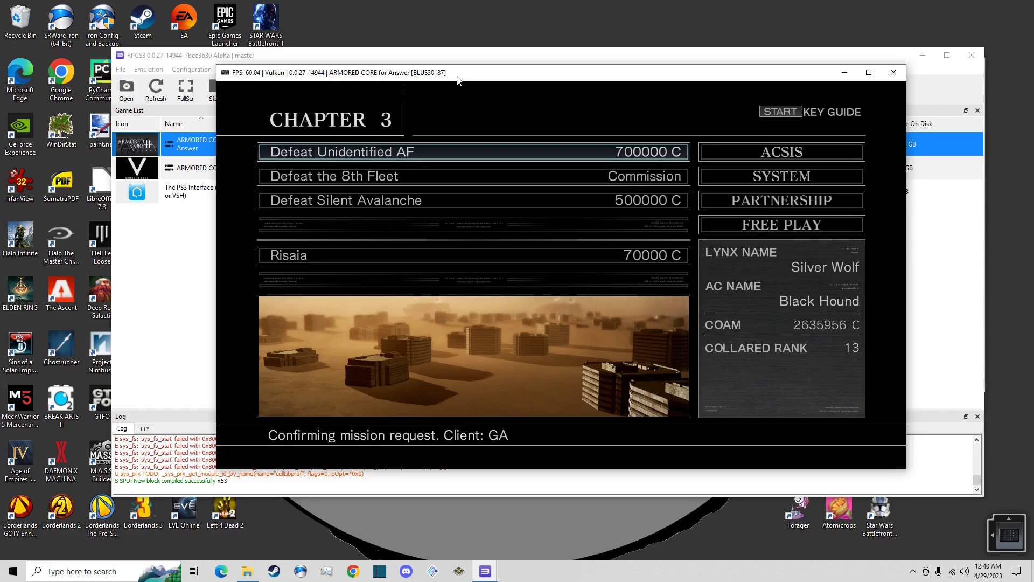
pyautogui.press('Right')
pyautogui.press('Down')
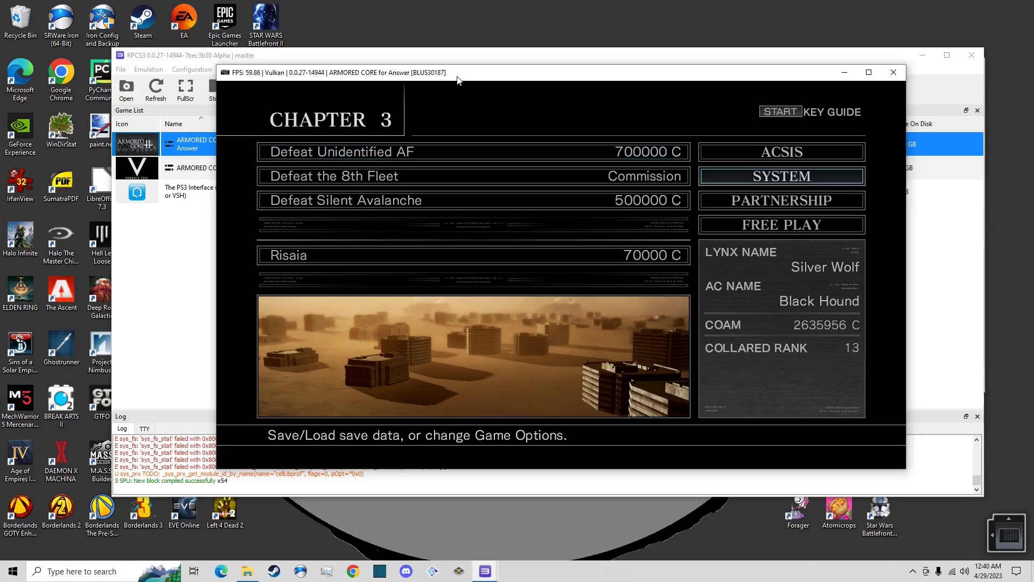
pyautogui.press('Up')
pyautogui.press('x')
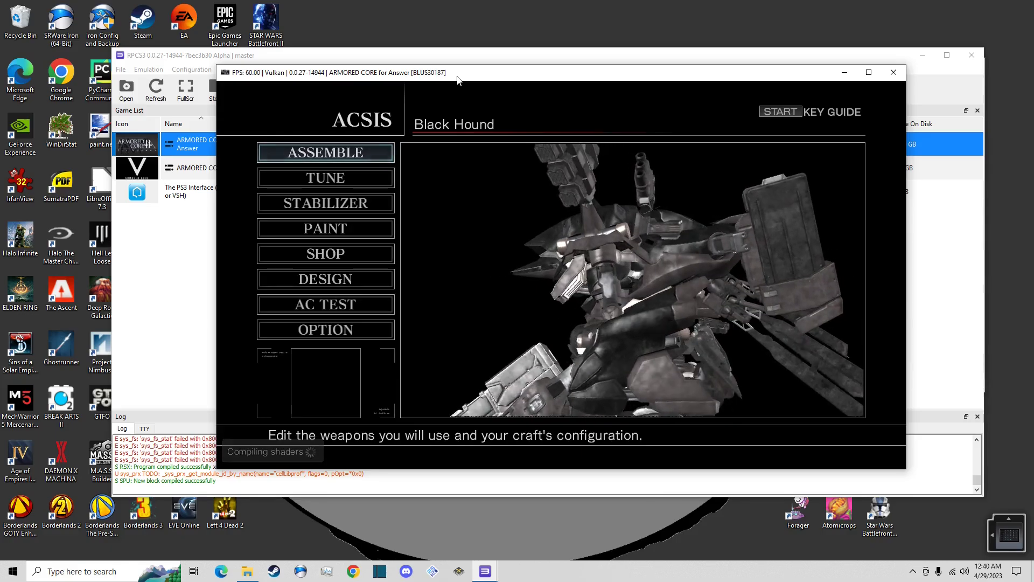
pyautogui.press('x')
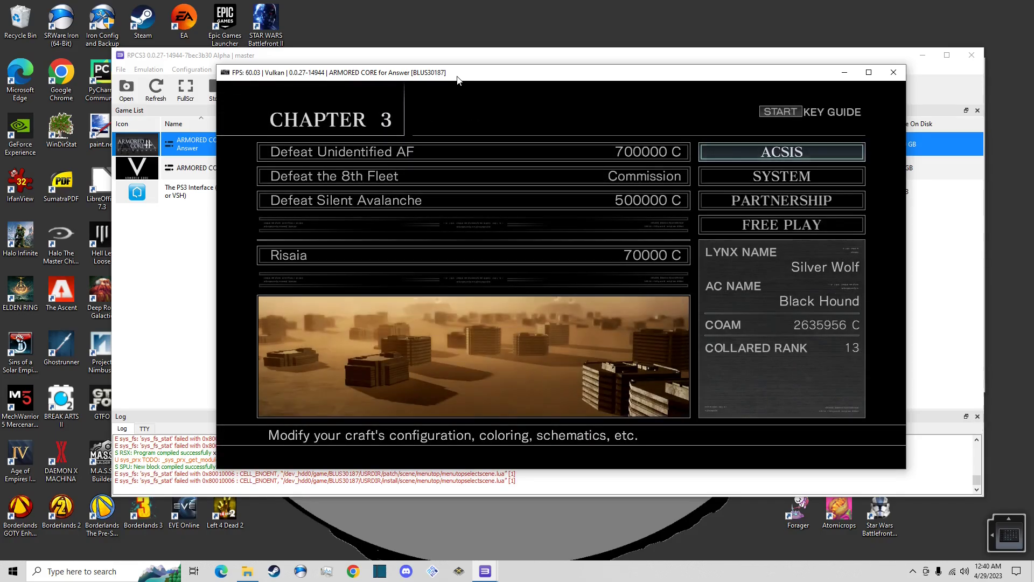
# Request an Order Match against Risaia and choose the DESERT battle area
pyautogui.click(899, 78)
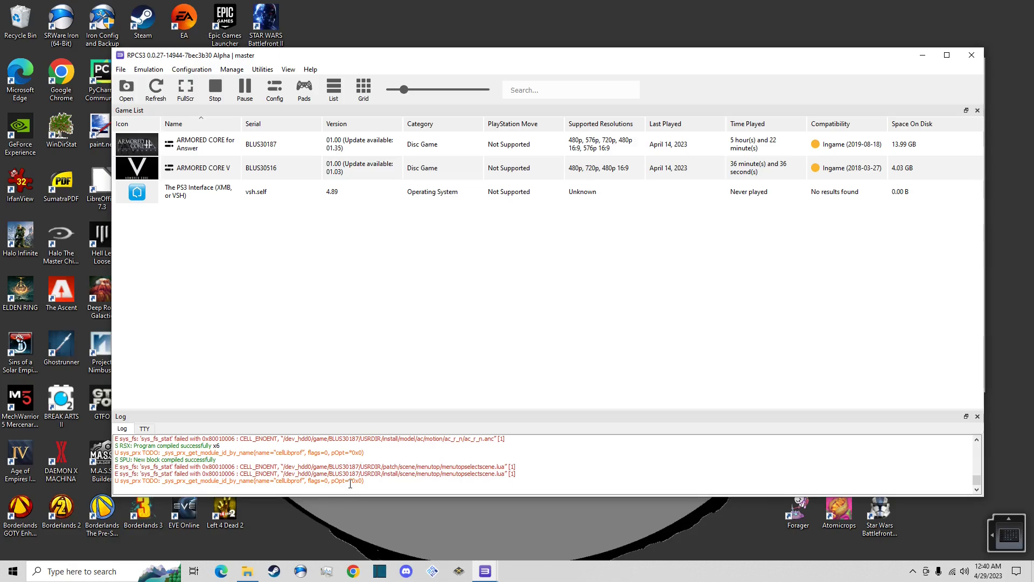
pyautogui.moveTo(484, 574)
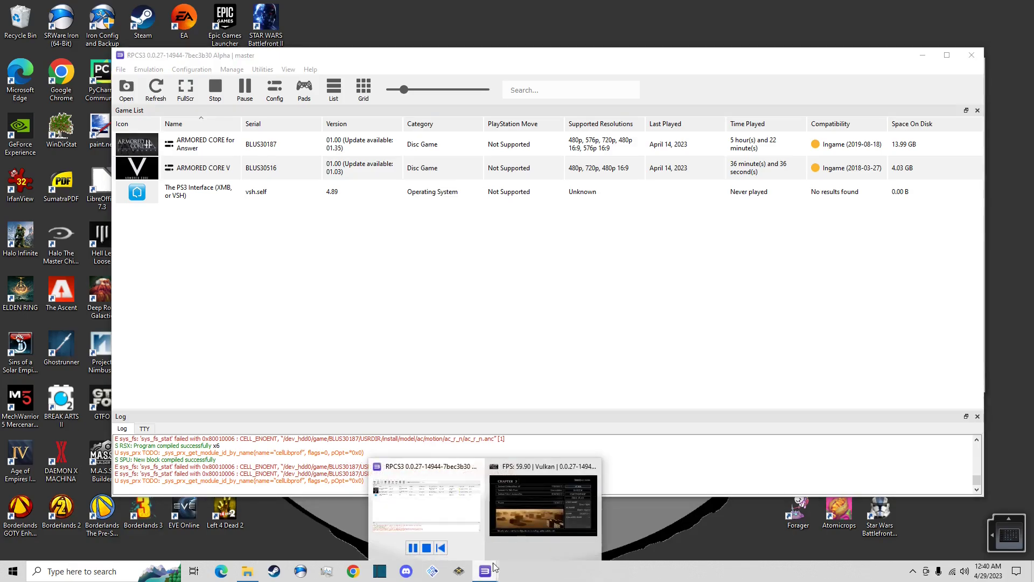
pyautogui.click(538, 512)
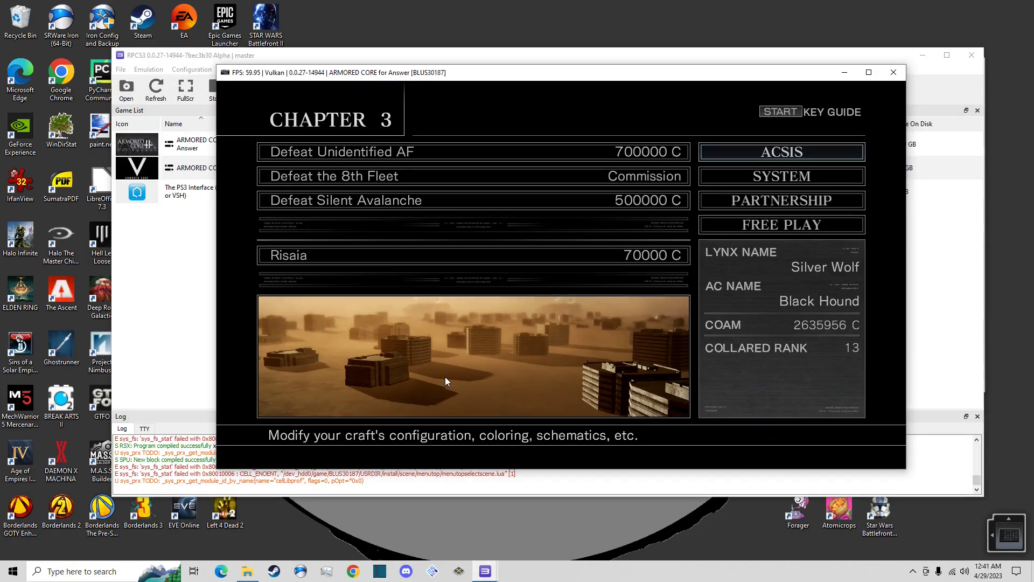
pyautogui.press('Down')
pyautogui.press('Down')
pyautogui.press('Left')
pyautogui.press('Down')
pyautogui.press('x')
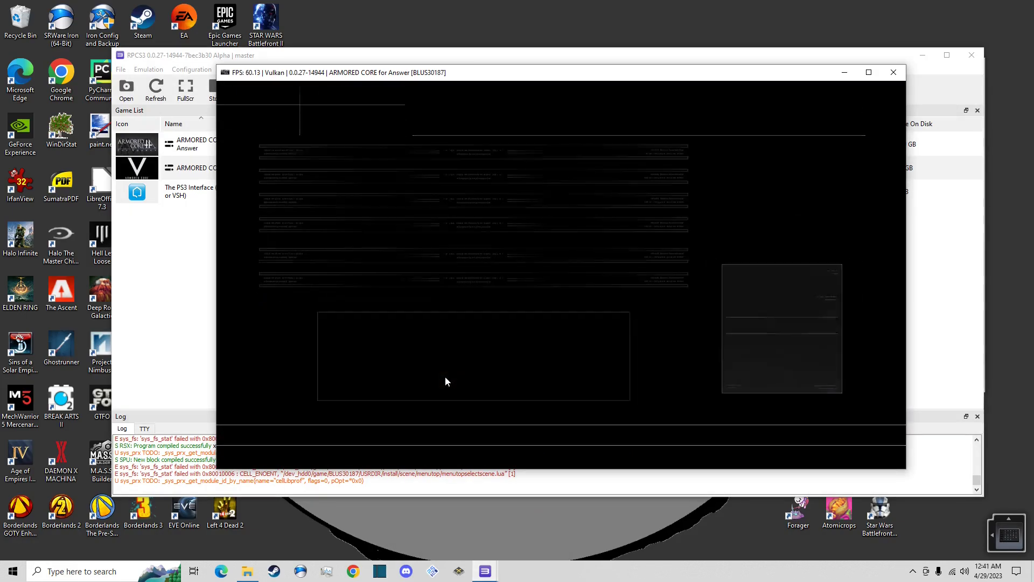
pyautogui.press('x')
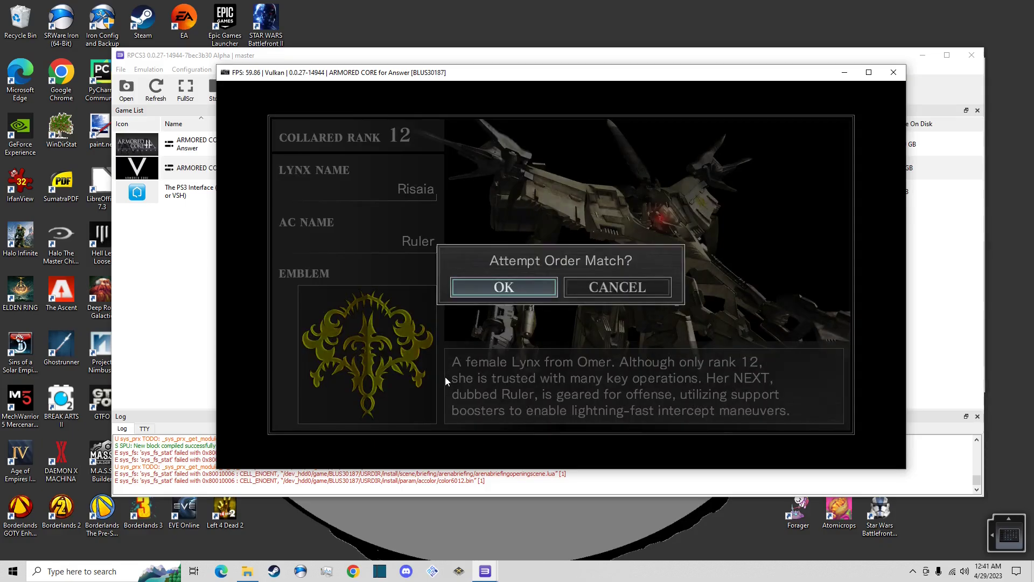
pyautogui.press('x')
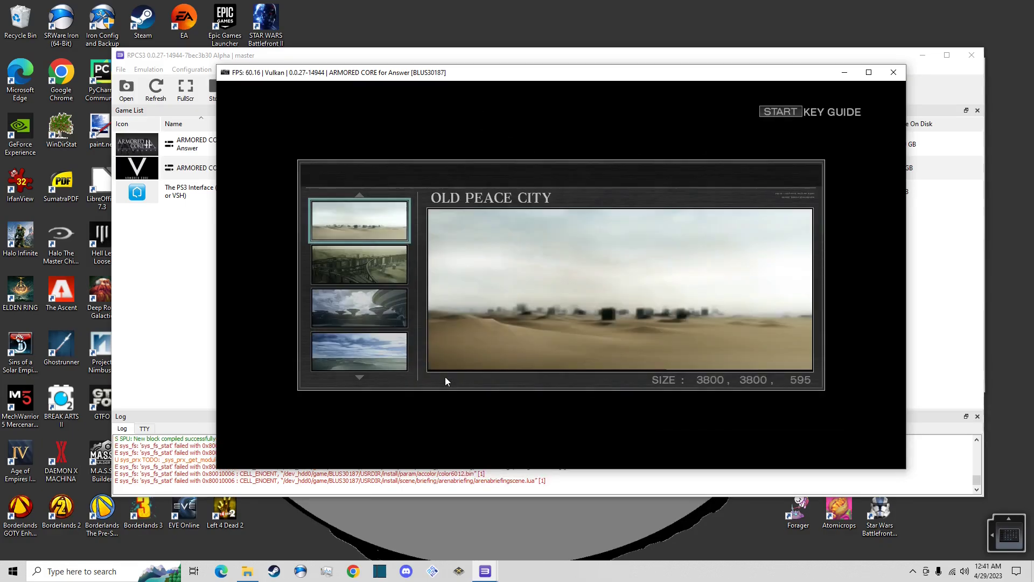
pyautogui.press('Up')
pyautogui.press('Up')
pyautogui.press('x')
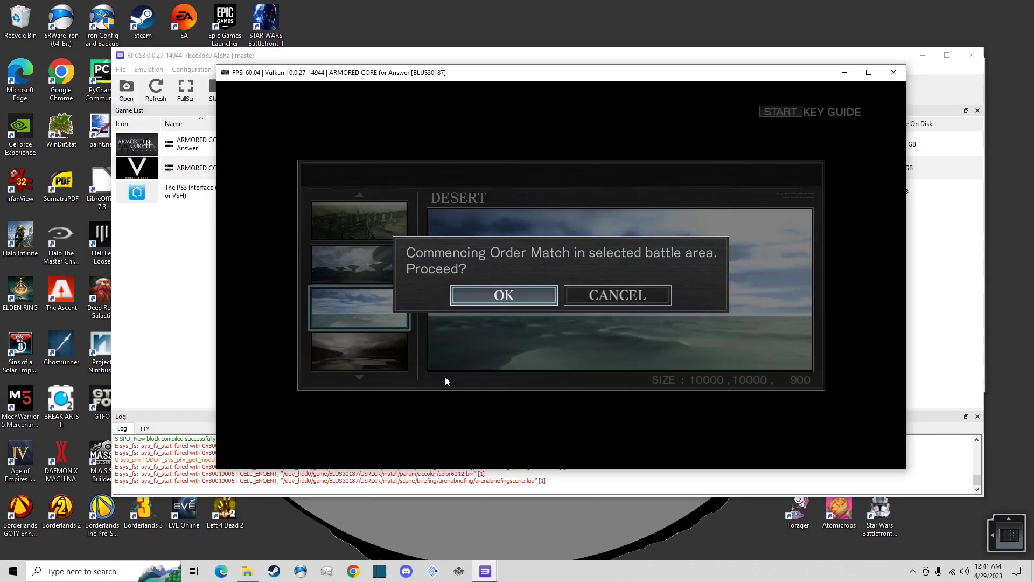
pyautogui.press('x')
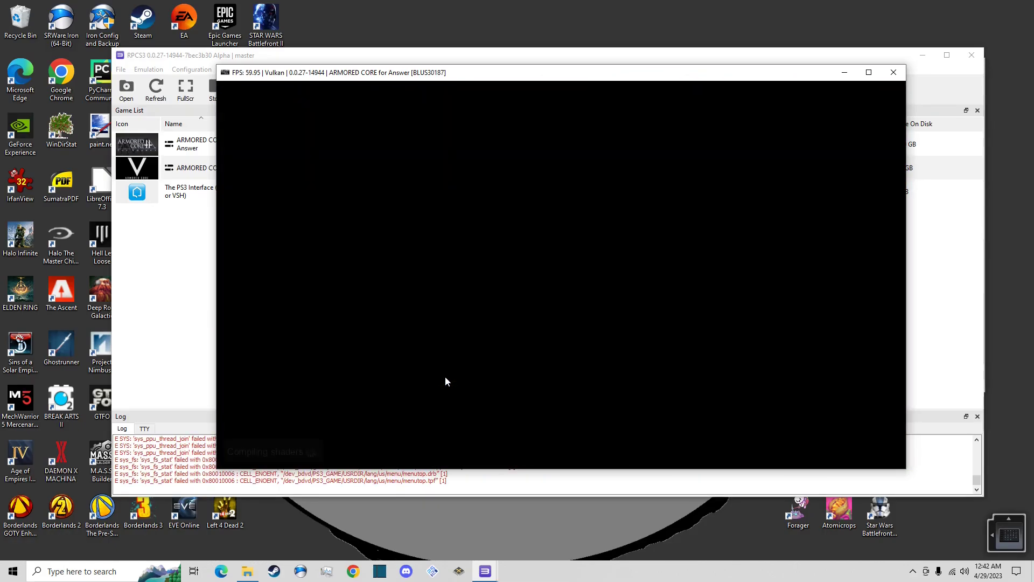
# Move the Chapter 3 menu selection to FREE PLAY after the match
pyautogui.press('Right')
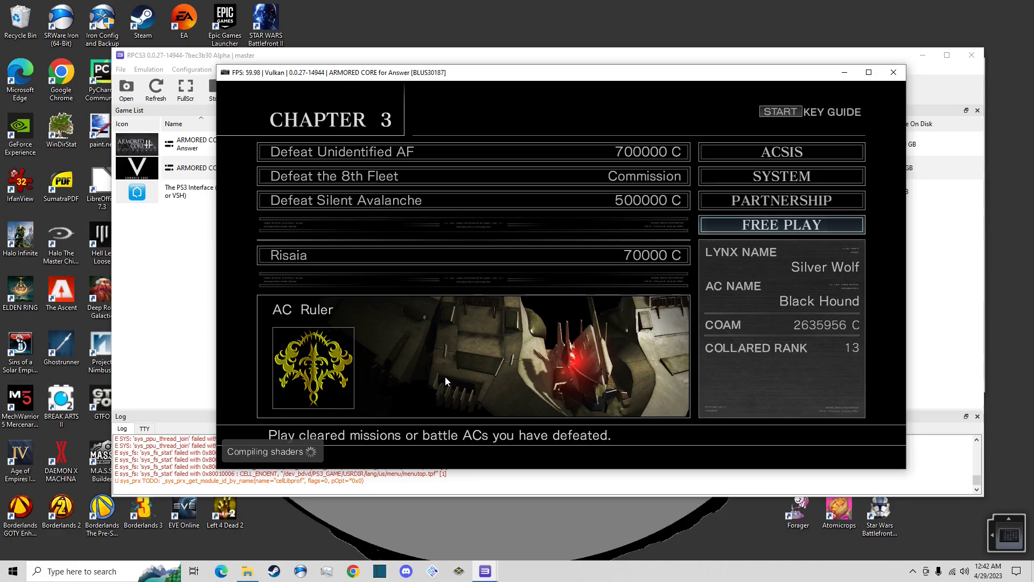
# Exit Armored Core for Answer, confirm in the Exit Game dialog, and close RPCS3
pyautogui.click(893, 73)
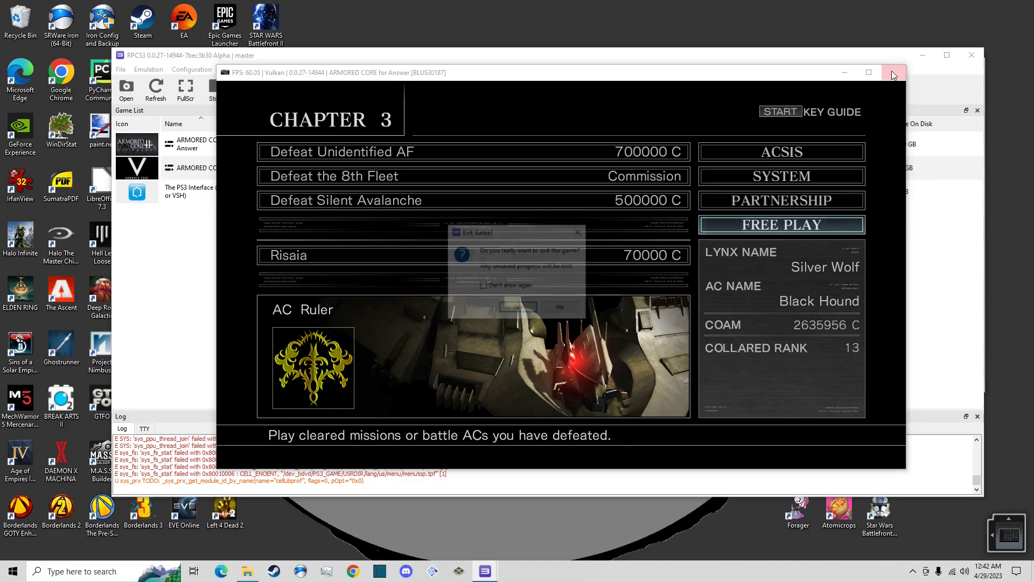
pyautogui.click(517, 309)
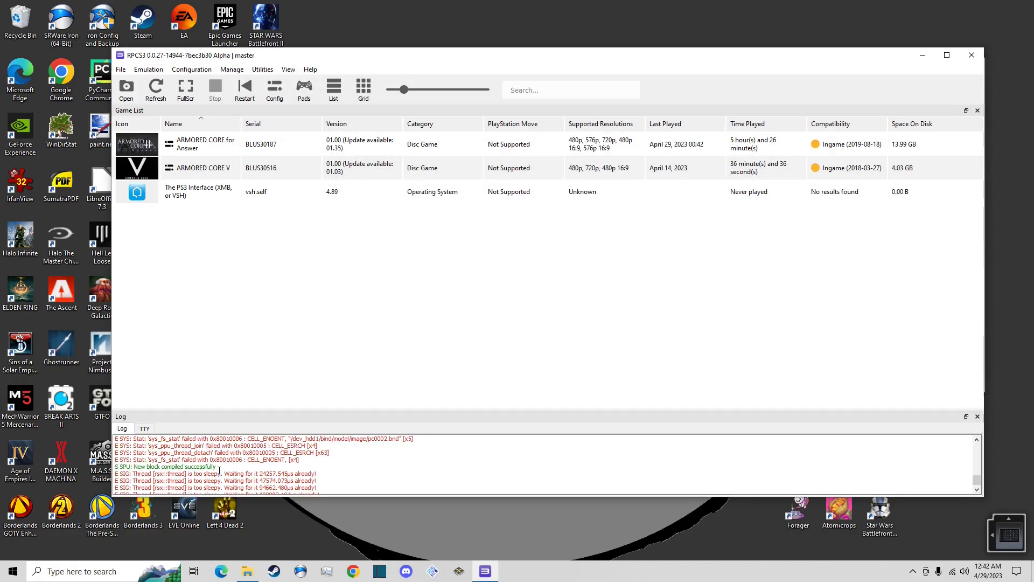
pyautogui.click(980, 63)
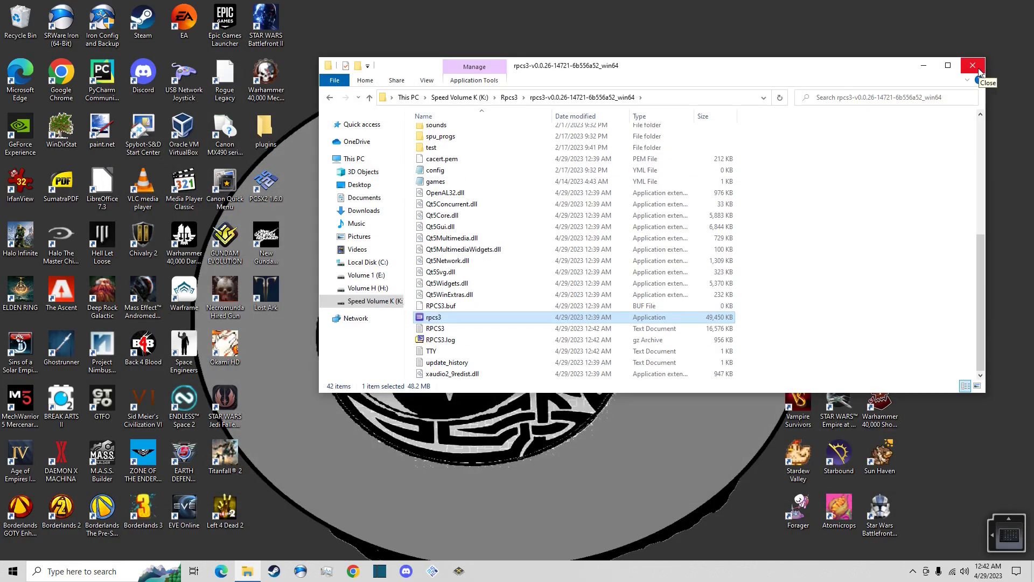
# Read the empty config file, then open the games file in Notepad showing two BLUS paths
pyautogui.doubleClick(432, 171)
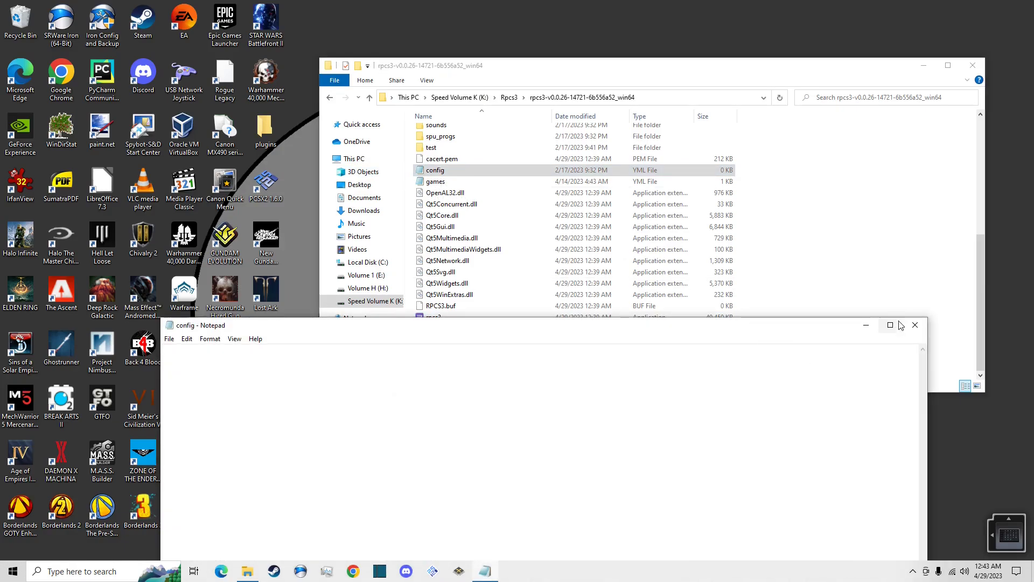
pyautogui.click(915, 325)
pyautogui.click(474, 185)
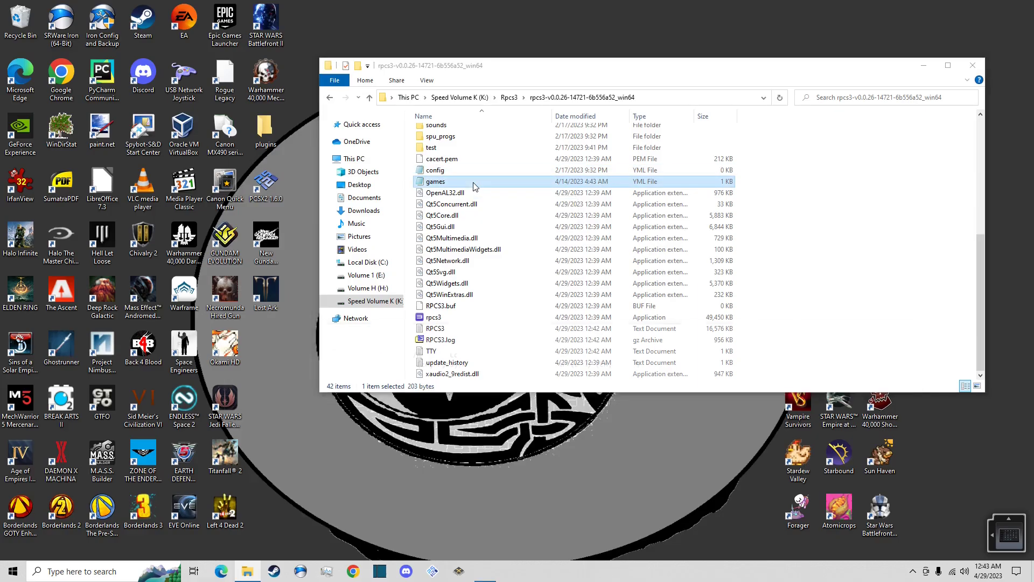
pyautogui.doubleClick(474, 184)
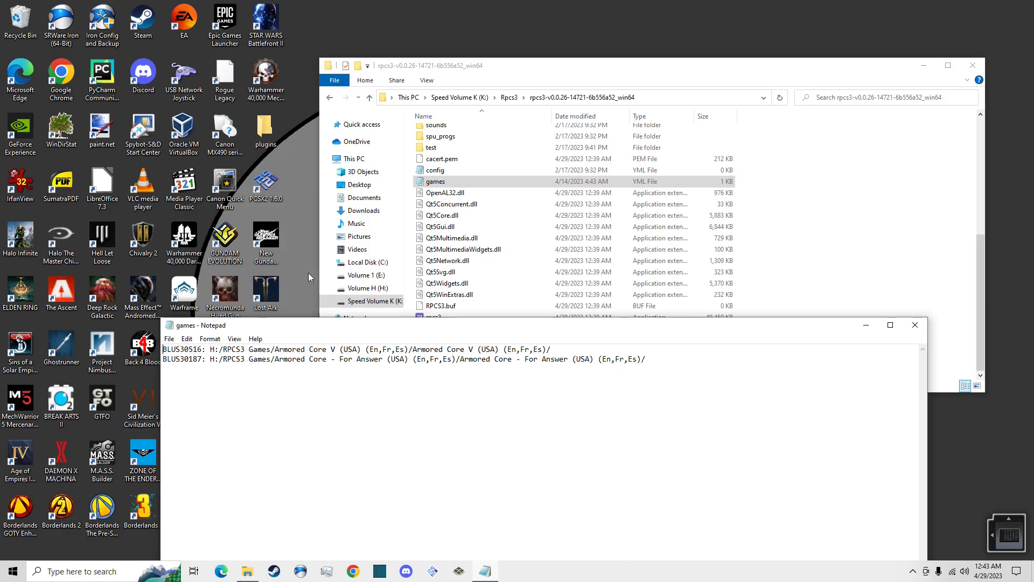
# Navigate to the RPCS3 Games folder on Volume H (H:)
pyautogui.click(370, 98)
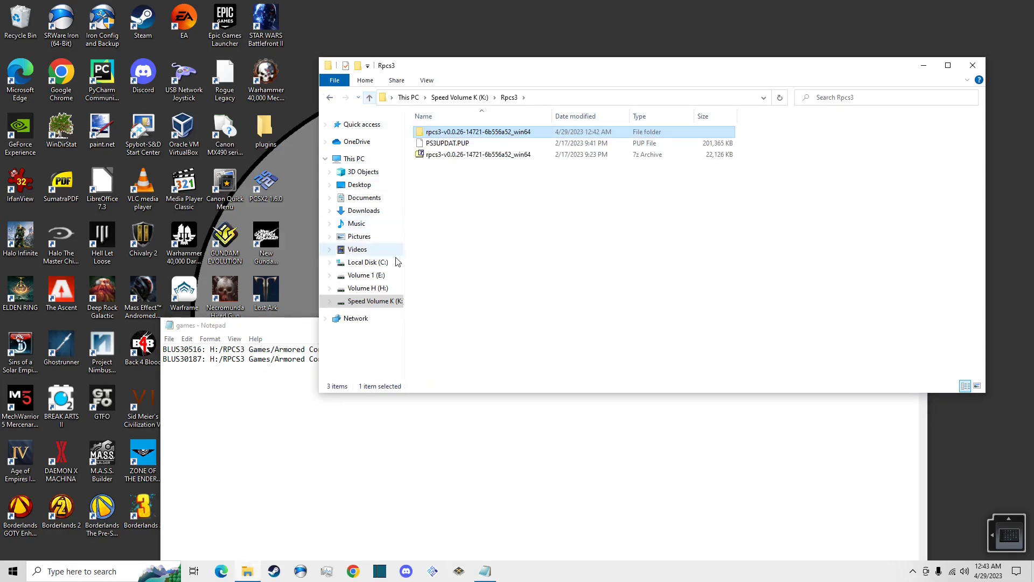
pyautogui.click(369, 288)
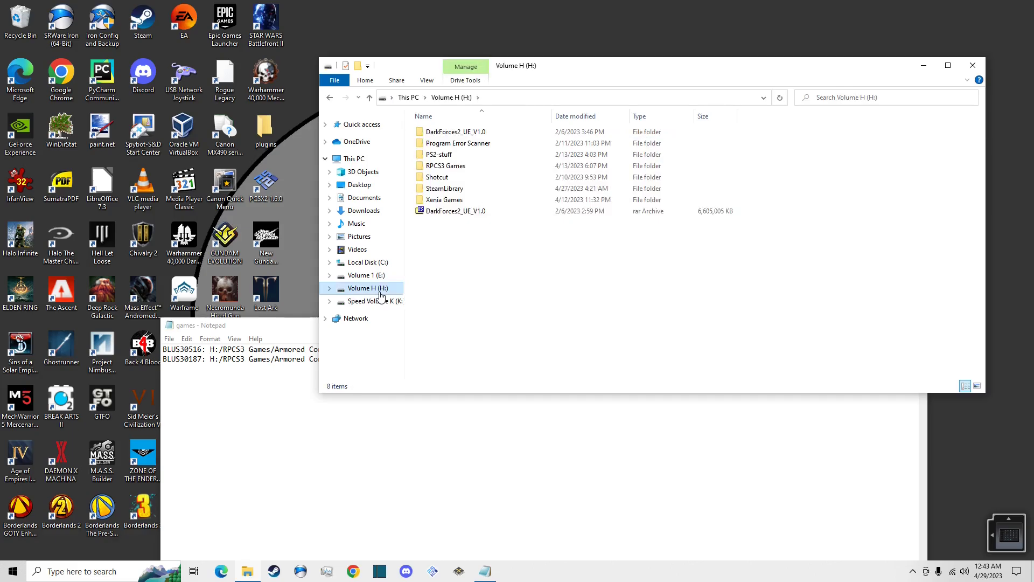
pyautogui.doubleClick(447, 168)
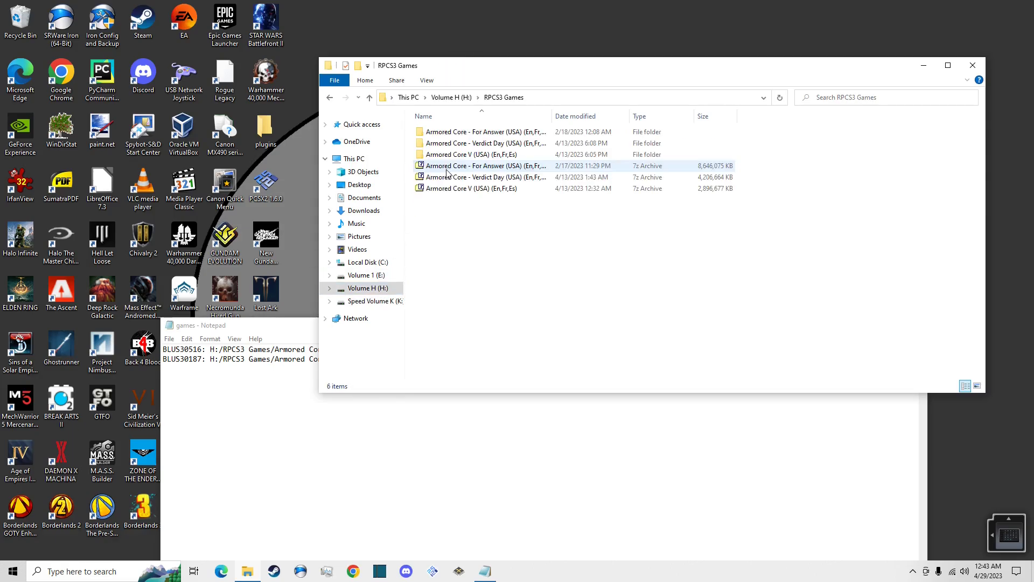
# Inspect the For Answer 7z archive and its folder down to PS3_GAME, then return to RPCS3 Games
pyautogui.doubleClick(495, 170)
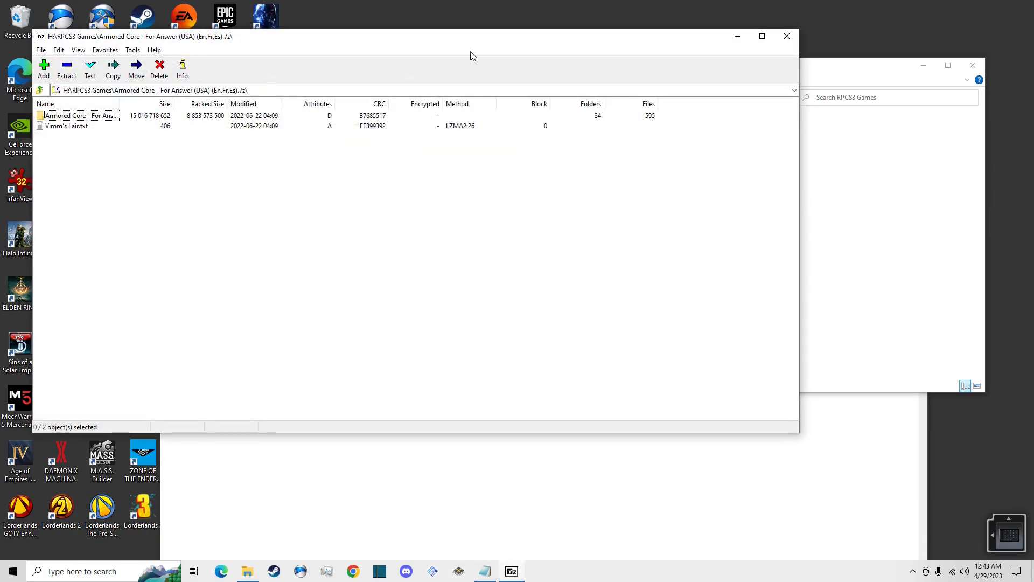
pyautogui.click(785, 35)
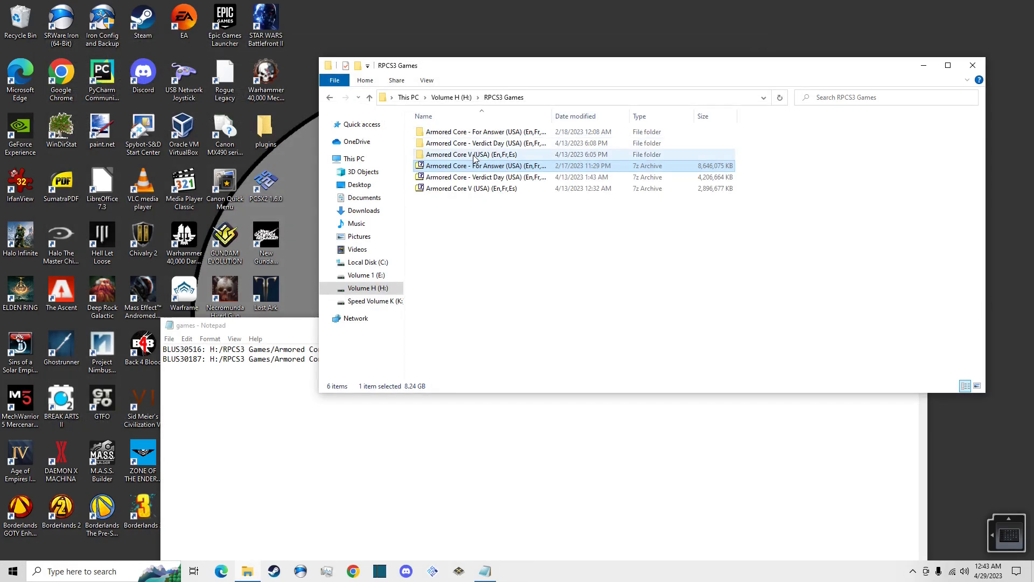
pyautogui.doubleClick(481, 132)
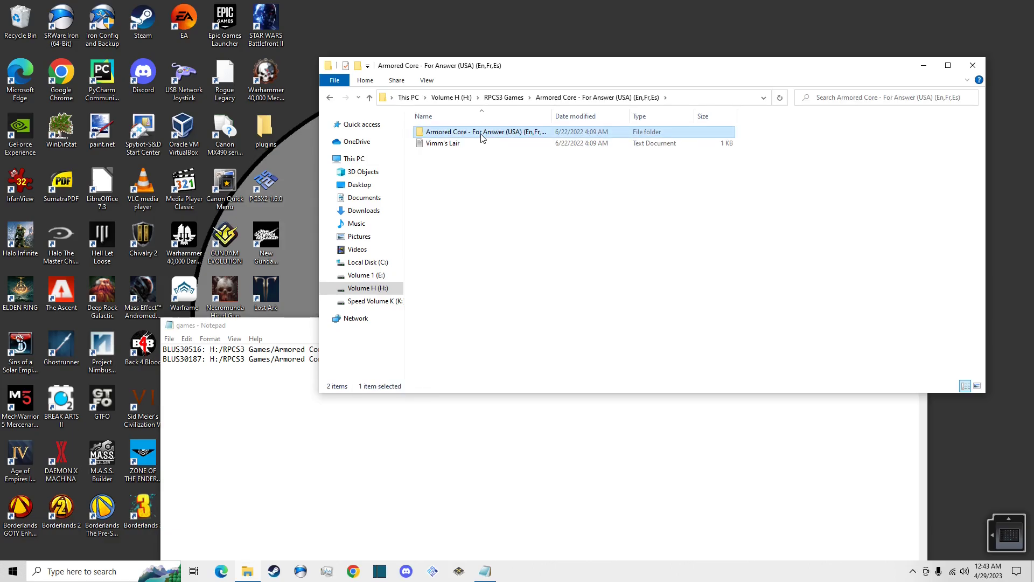
pyautogui.doubleClick(481, 132)
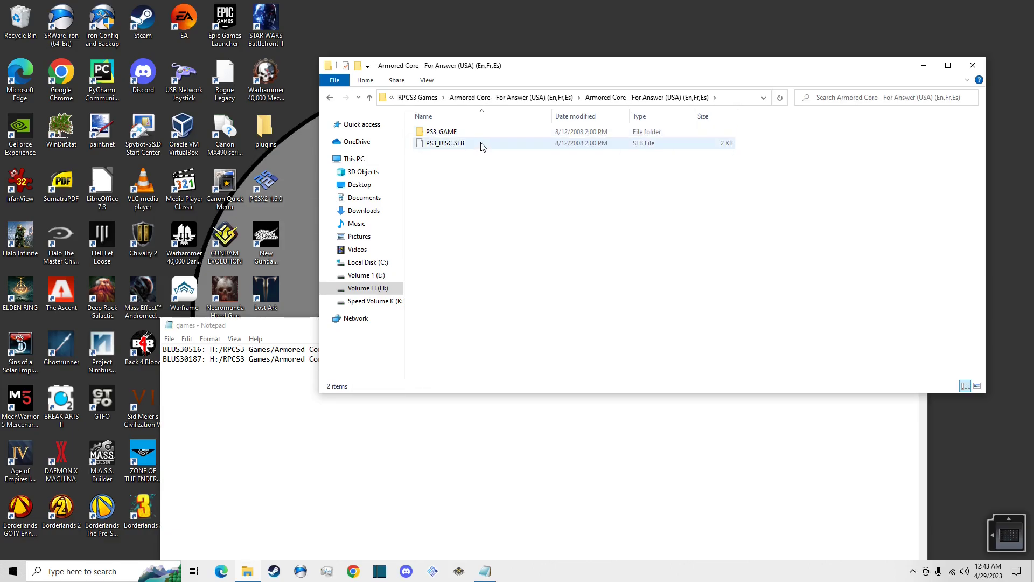
pyautogui.doubleClick(483, 134)
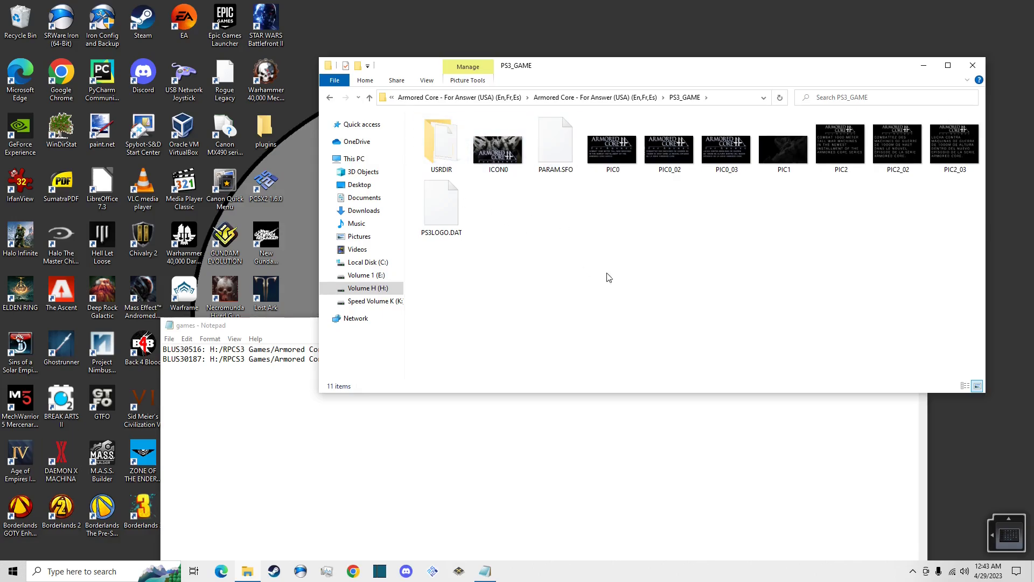
pyautogui.hotkey('alt', 'Left')
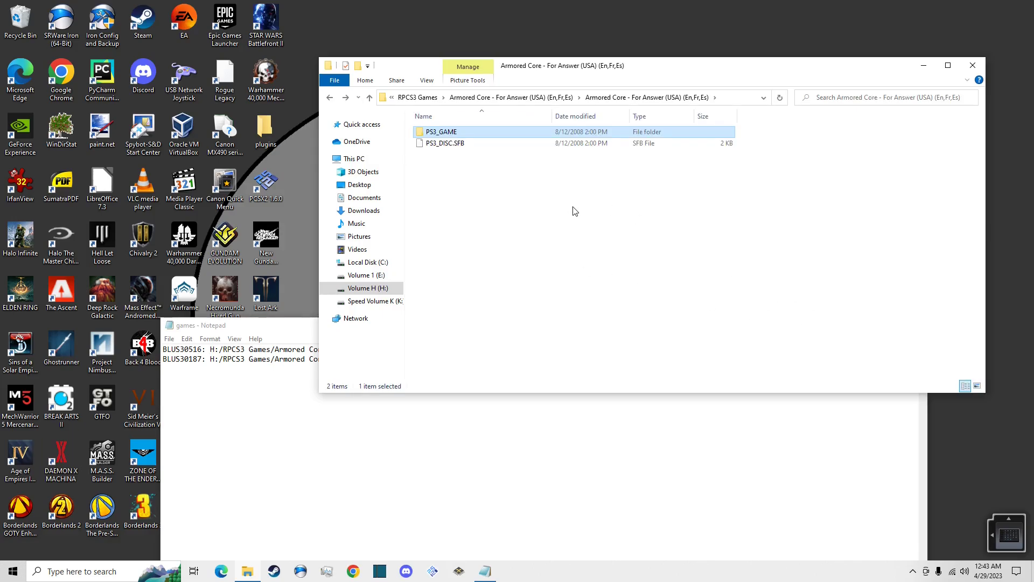
pyautogui.hotkey('alt', 'Left')
pyautogui.hotkey('alt', 'Left')
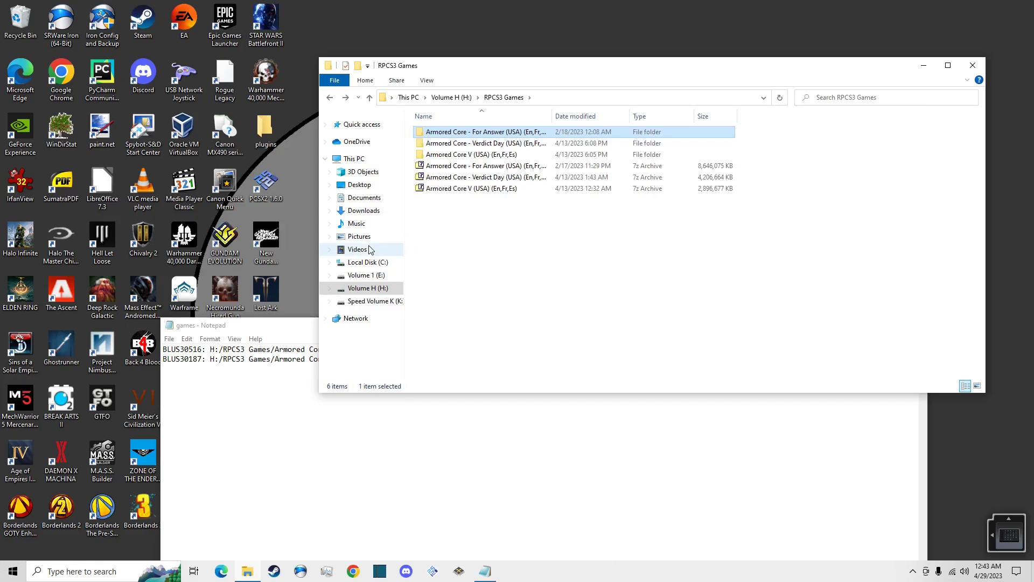
# Open the K:\Rpcs3 build folder and check the empty config file
pyautogui.click(354, 303)
pyautogui.doubleClick(510, 136)
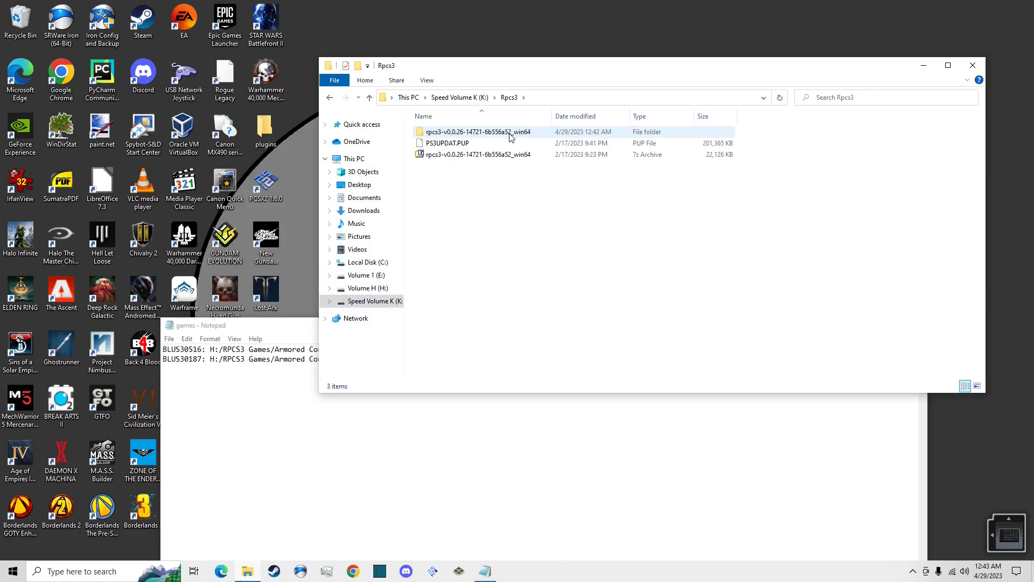
pyautogui.doubleClick(510, 135)
pyautogui.scroll(-5, 480, 235)
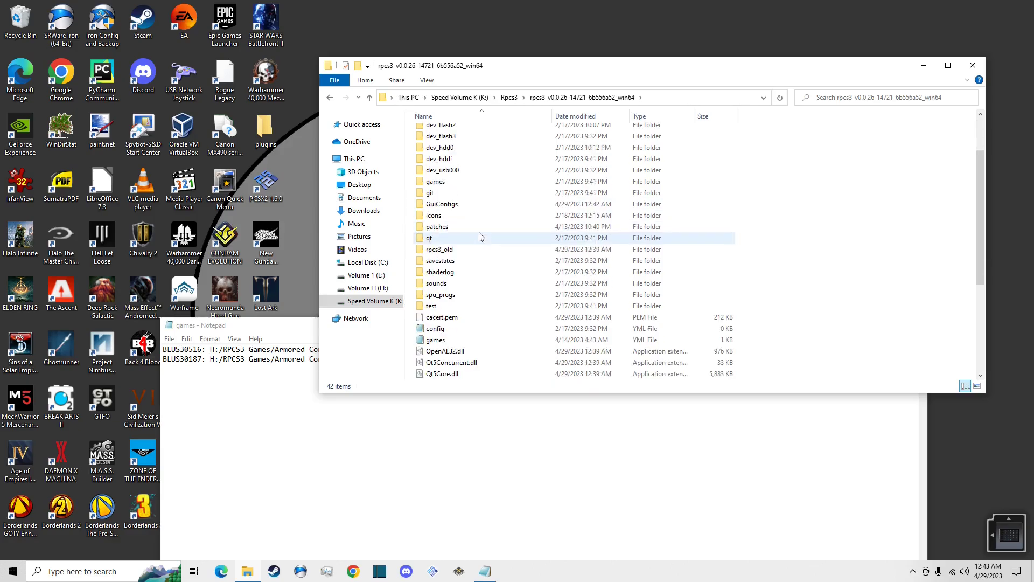
pyautogui.scroll(-2, 501, 291)
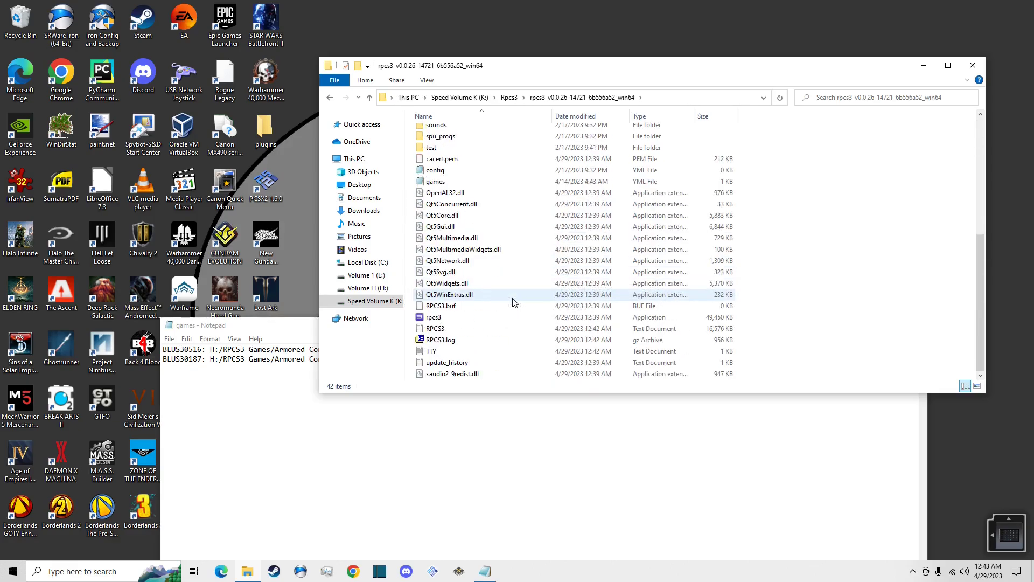
pyautogui.scroll(3, 514, 303)
pyautogui.doubleClick(482, 264)
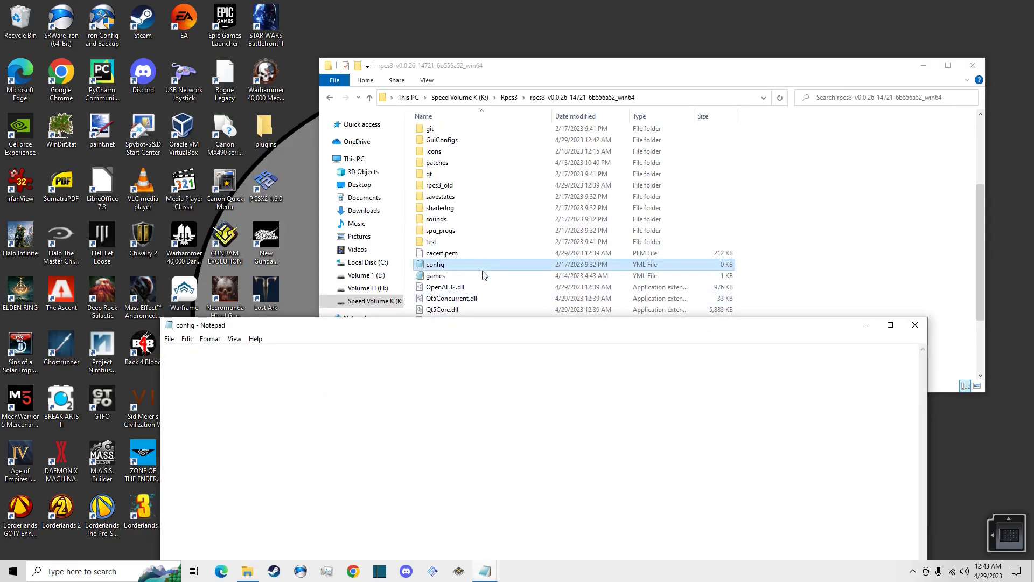
pyautogui.click(915, 325)
# Open config\custom_configs, showing config_BLUS30187 and config_BLUS30516, and move the games Notepad window aside
pyautogui.scroll(4, 534, 249)
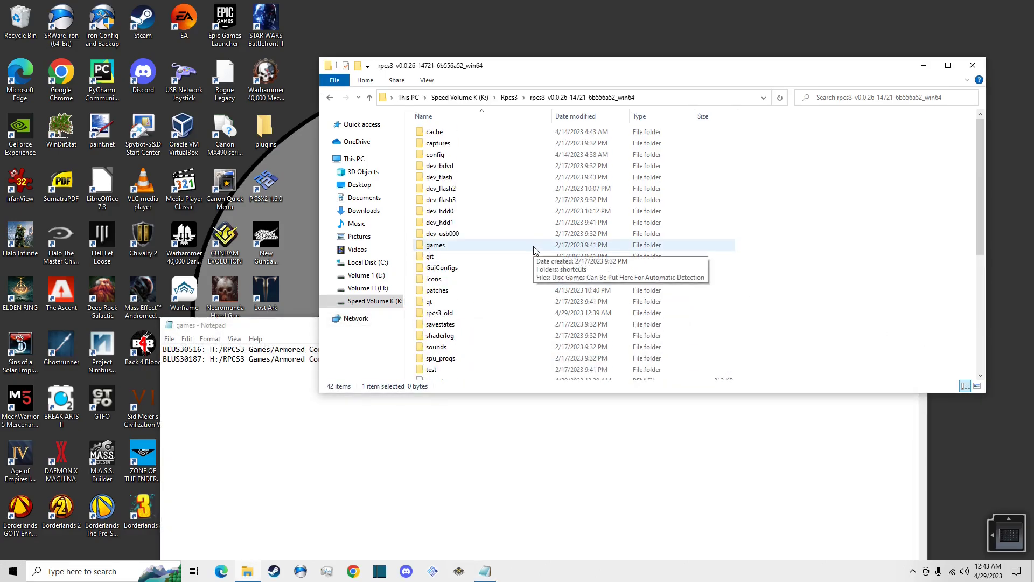
pyautogui.doubleClick(460, 157)
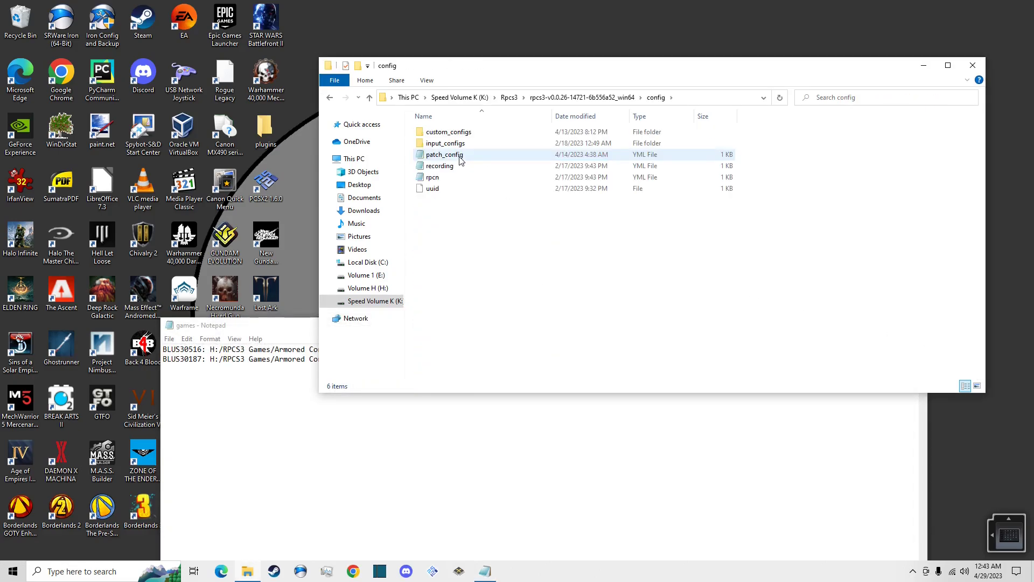
pyautogui.doubleClick(465, 134)
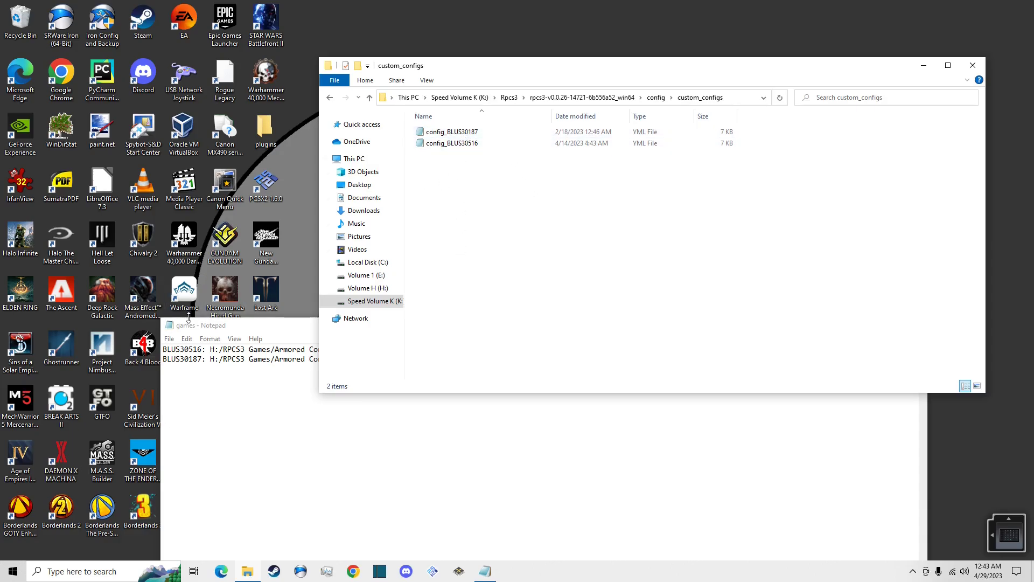
pyautogui.moveTo(242, 334); pyautogui.dragTo(349, 198)
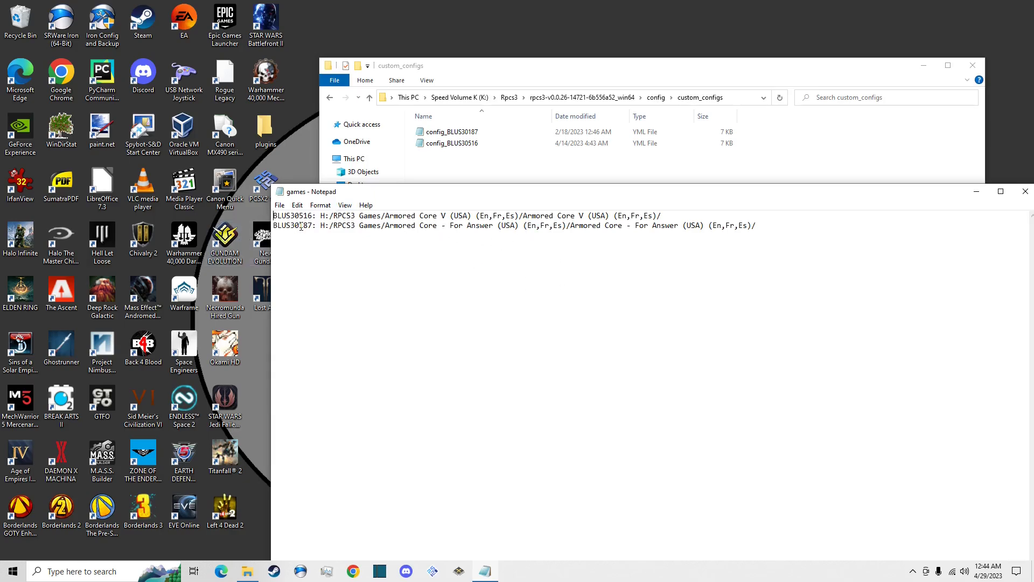
pyautogui.doubleClick(472, 144)
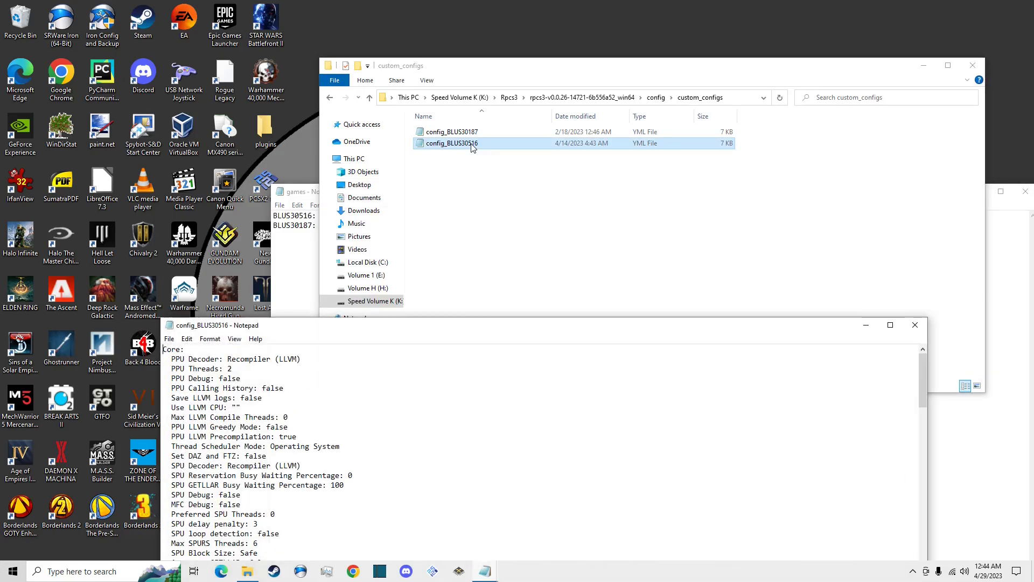
pyautogui.moveTo(321, 329); pyautogui.dragTo(326, 121)
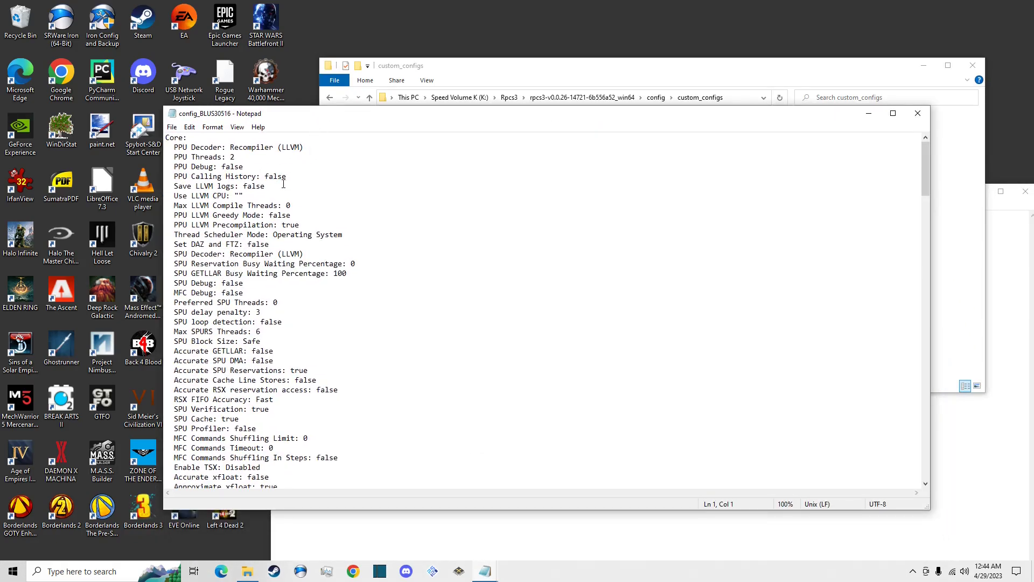
pyautogui.scroll(-8, 284, 184)
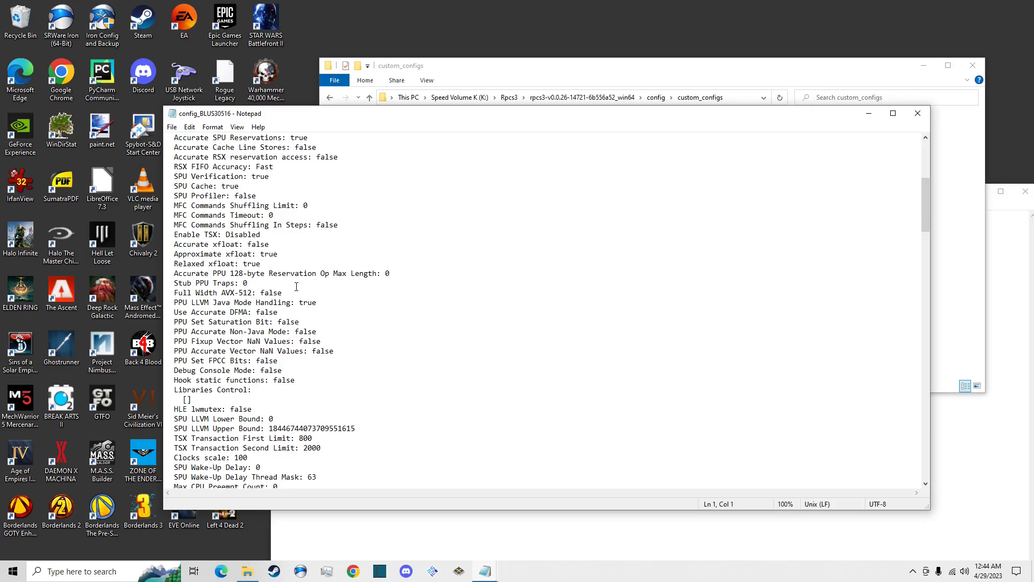
pyautogui.click(917, 114)
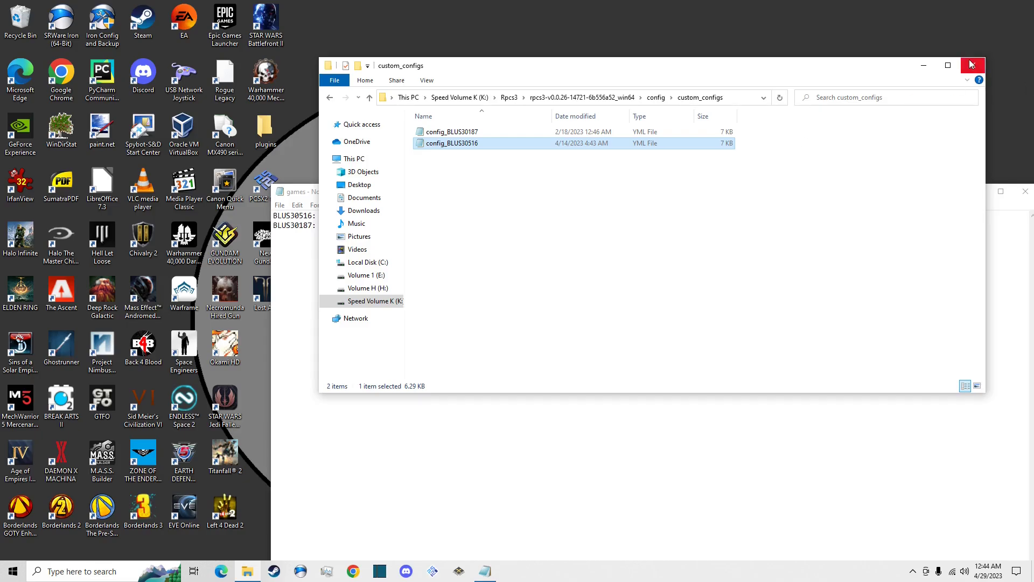
pyautogui.click(292, 369)
# Close the games file and browse the RPCS3 Games folder on Volume H (H:)
pyautogui.click(1025, 193)
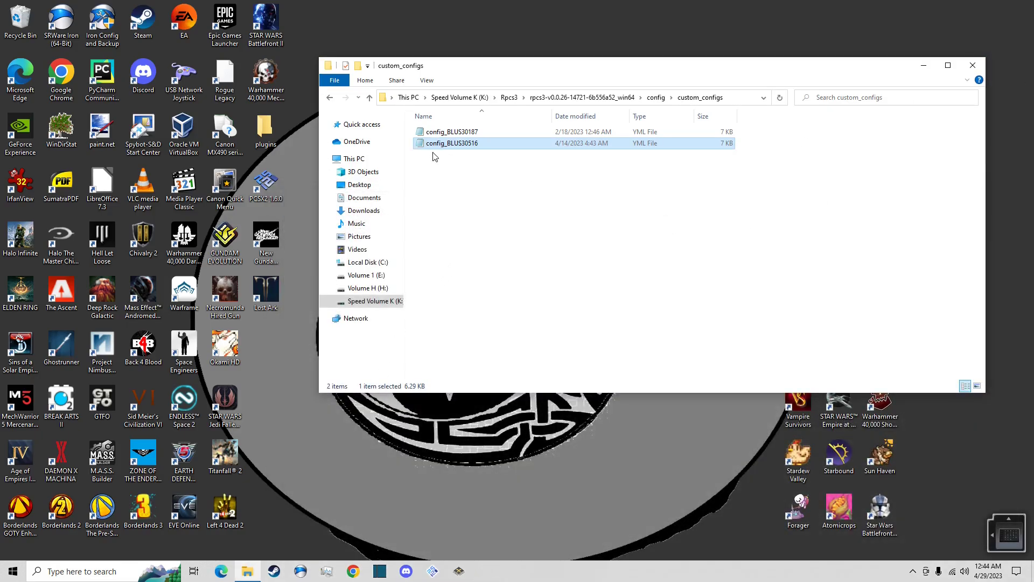
pyautogui.click(369, 97)
pyautogui.click(368, 288)
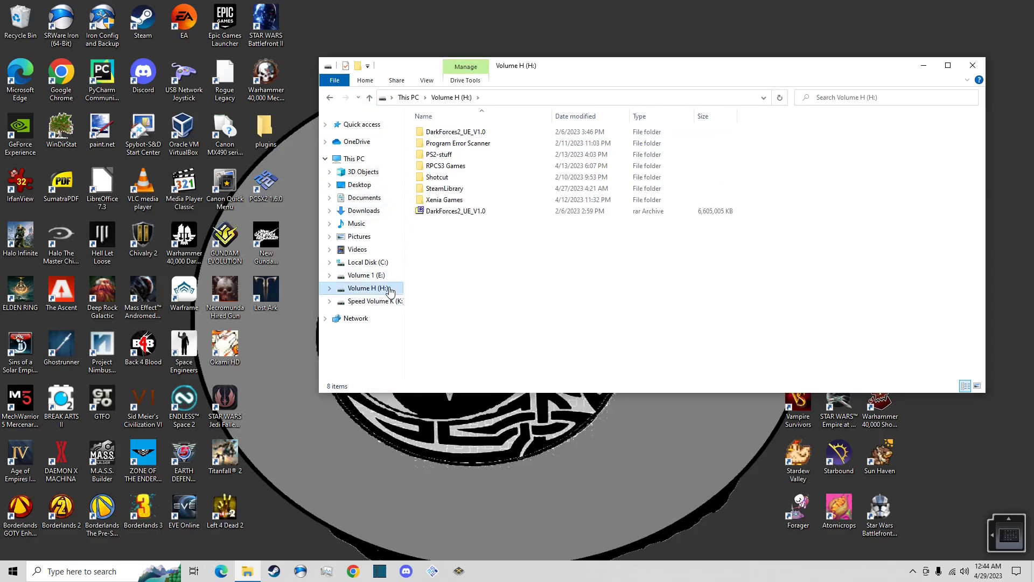
pyautogui.click(455, 170)
pyautogui.doubleClick(455, 170)
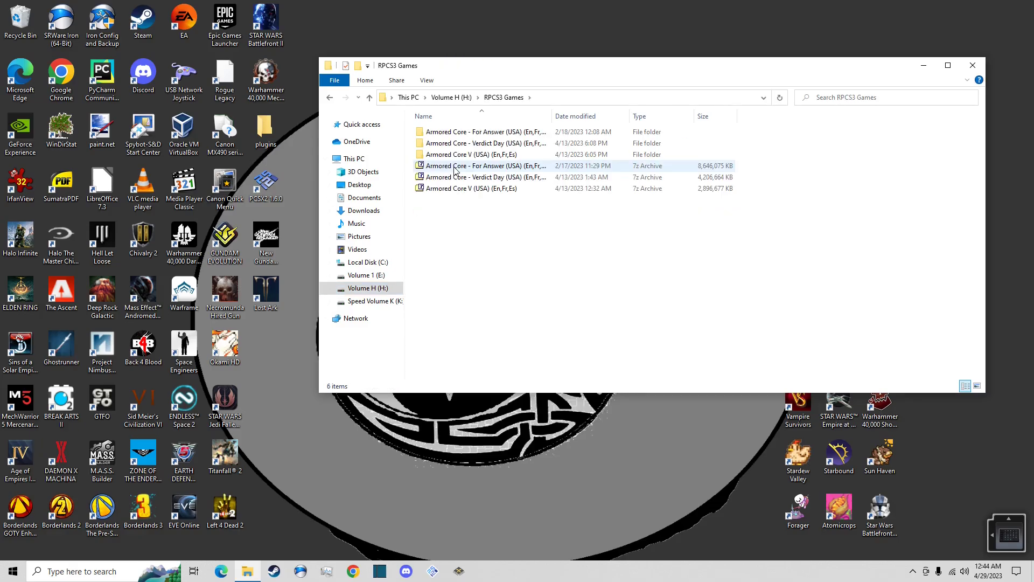
pyautogui.click(369, 97)
# Launch rpcs3.exe from the Rpcs3 > rpcs3-v0.0.26 folder on Speed Volume K
pyautogui.click(374, 303)
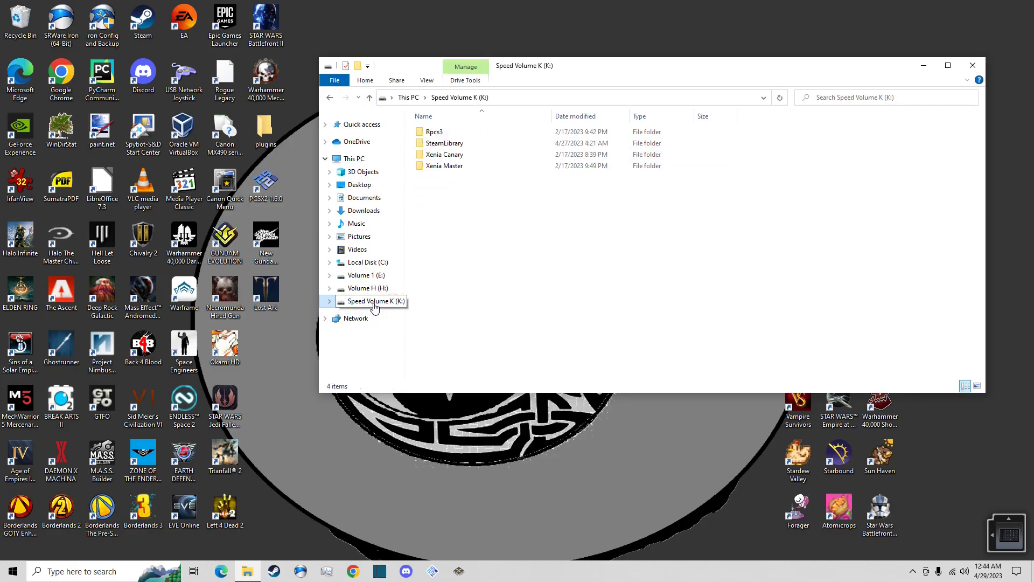
pyautogui.doubleClick(435, 134)
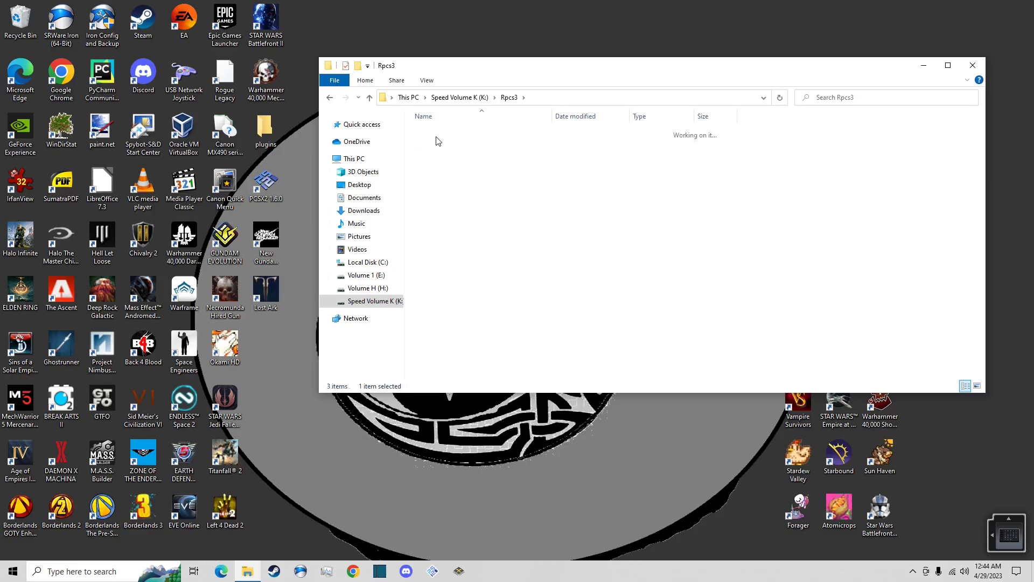
pyautogui.doubleClick(438, 141)
pyautogui.scroll(-7, 447, 205)
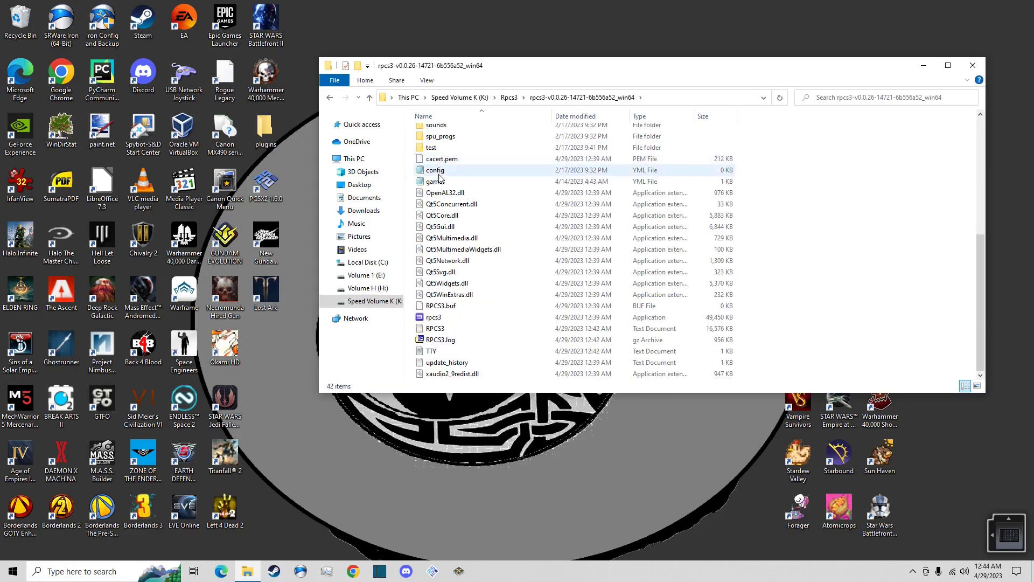
pyautogui.doubleClick(450, 319)
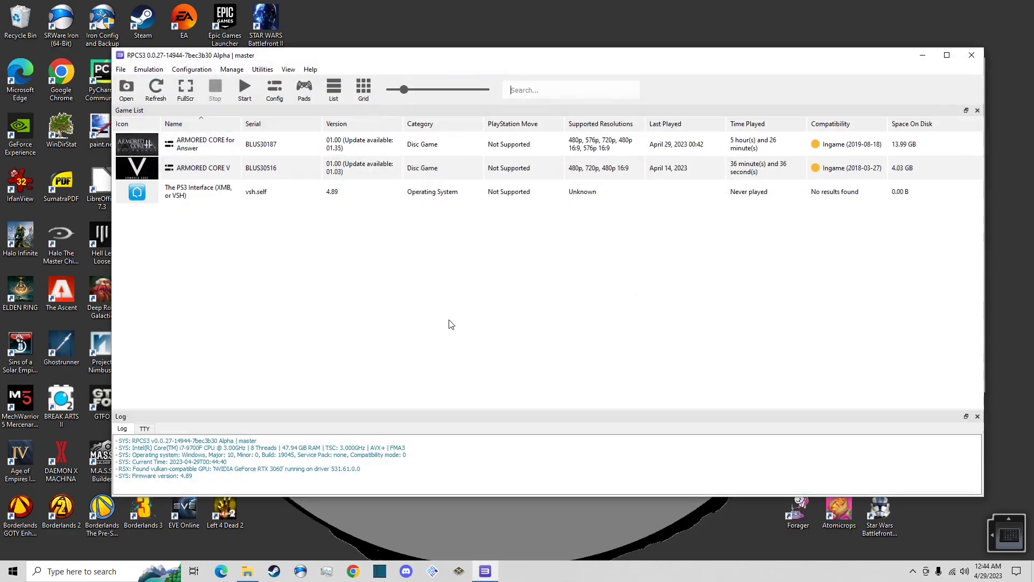
# View ARMORED CORE V's custom config folder, then open its custom configuration settings
pyautogui.rightClick(283, 170)
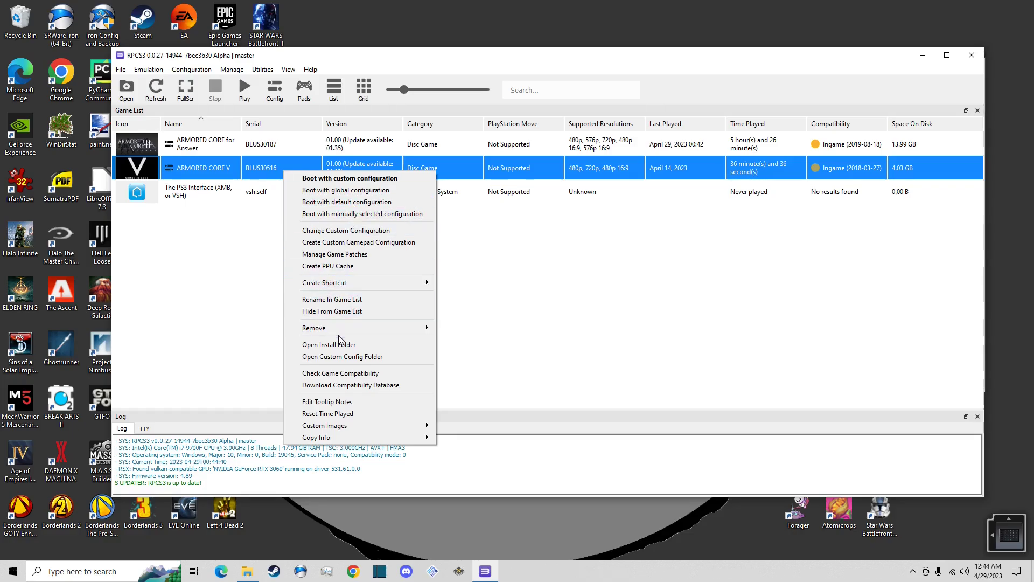
pyautogui.click(348, 357)
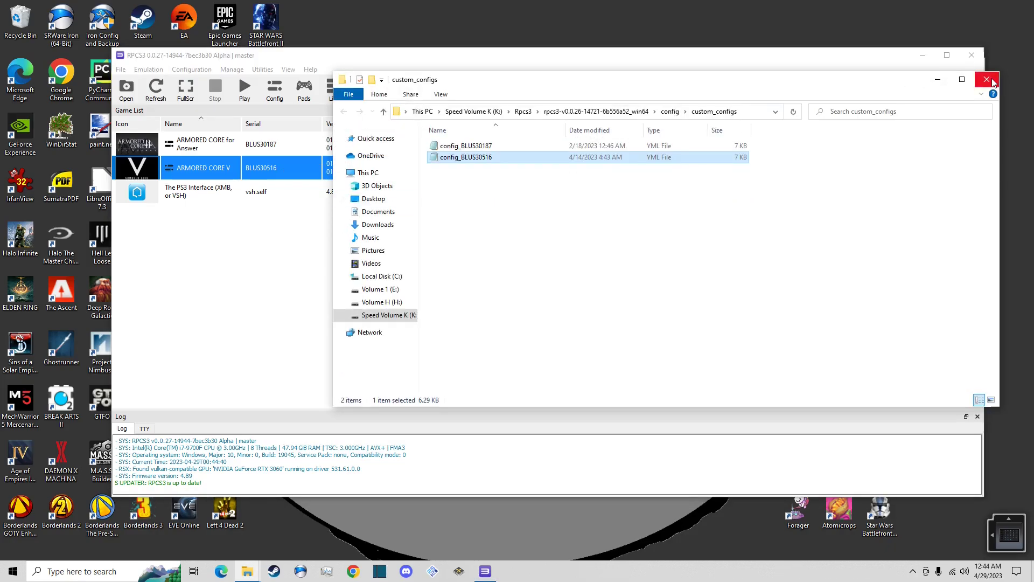
pyautogui.click(987, 79)
pyautogui.rightClick(303, 169)
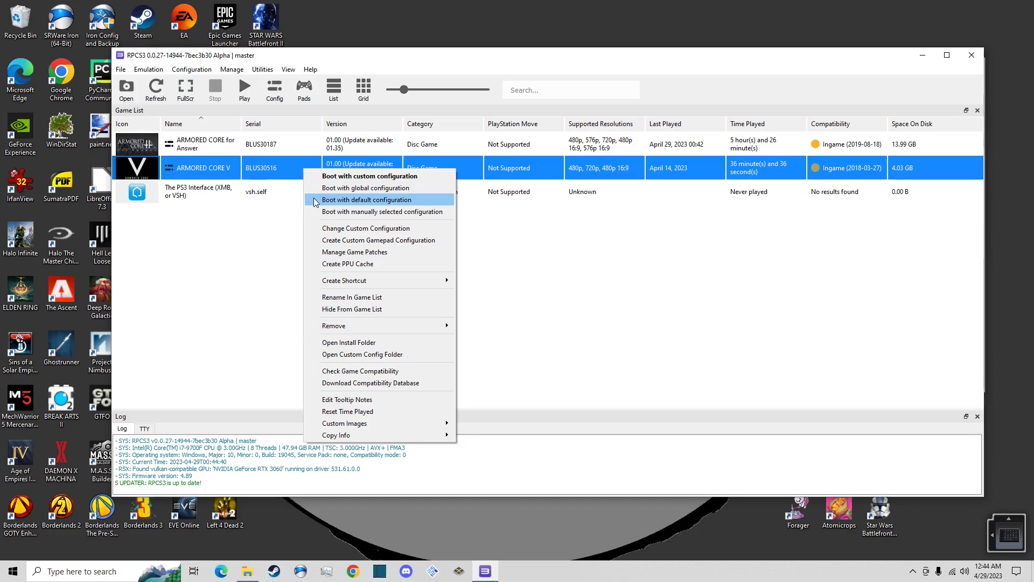
pyautogui.click(332, 232)
# Look over ARMORED CORE V's Network and Advanced settings, then close the dialog unchanged
pyautogui.click(584, 156)
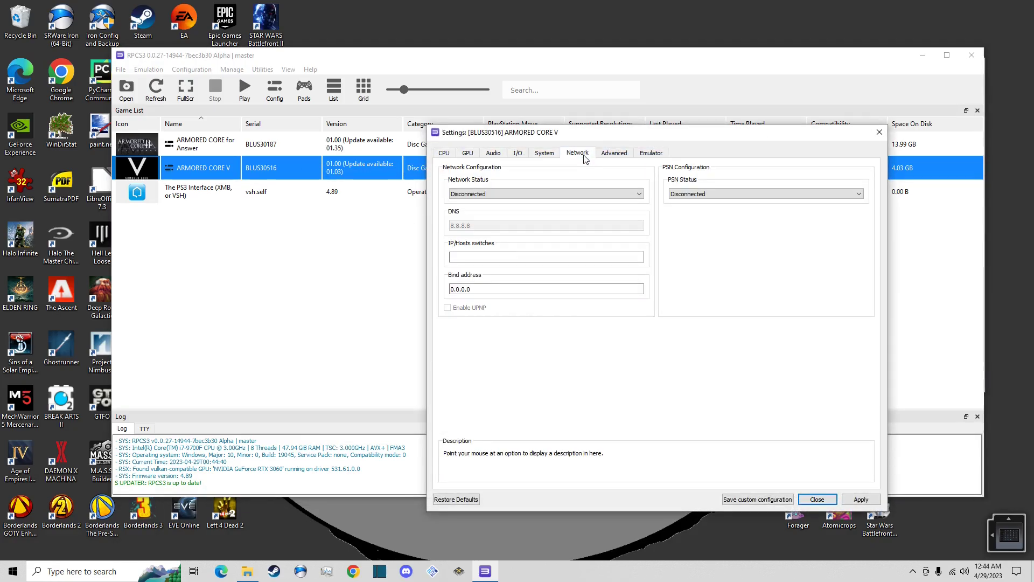
pyautogui.click(601, 155)
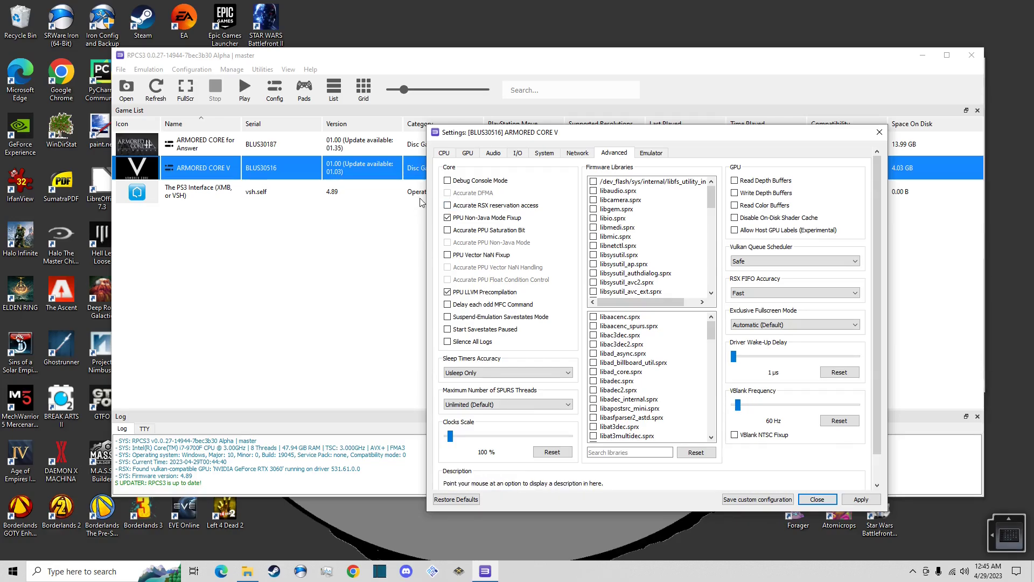
pyautogui.moveTo(492, 210)
pyautogui.moveTo(477, 279)
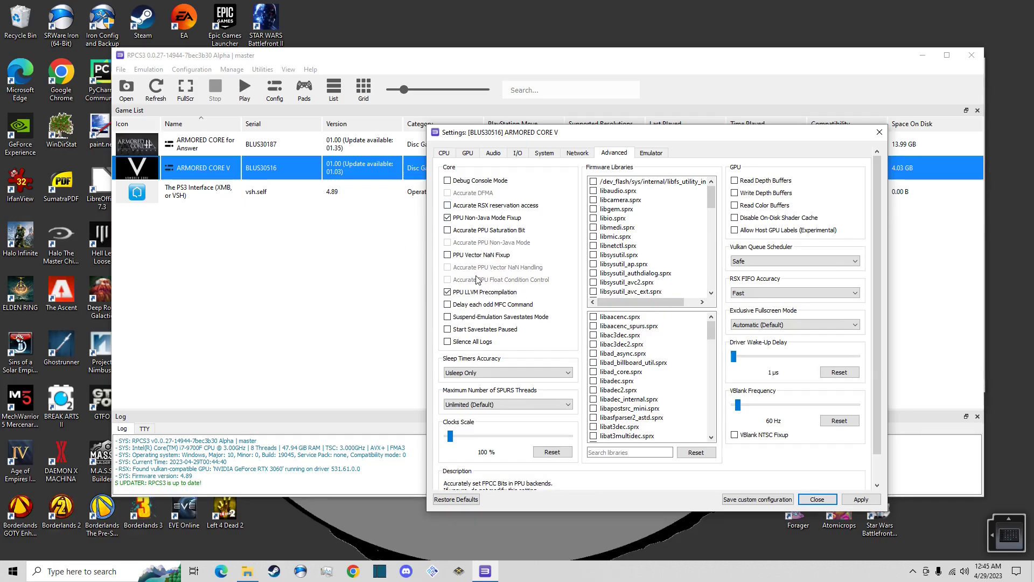
pyautogui.click(876, 134)
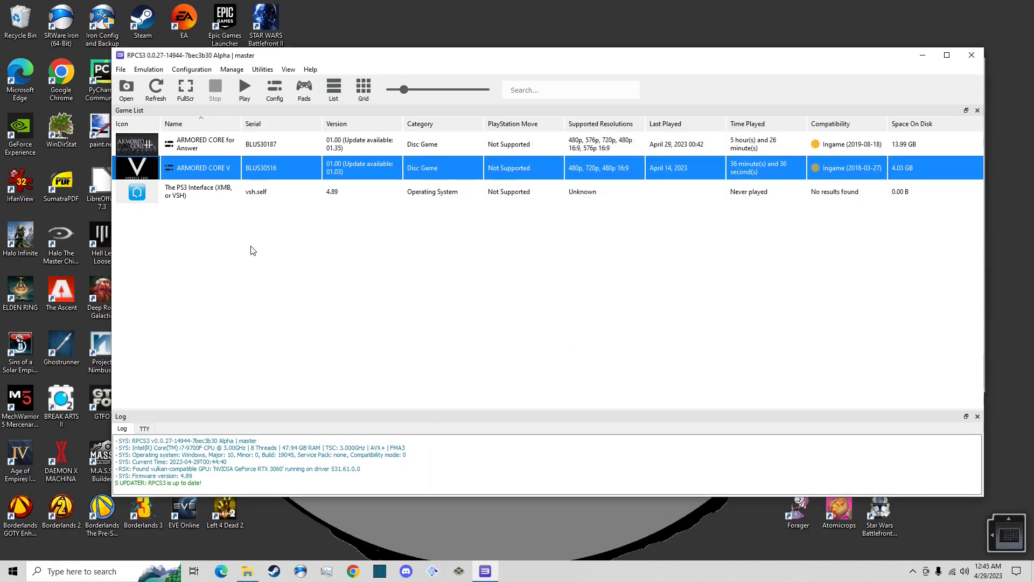
pyautogui.click(311, 146)
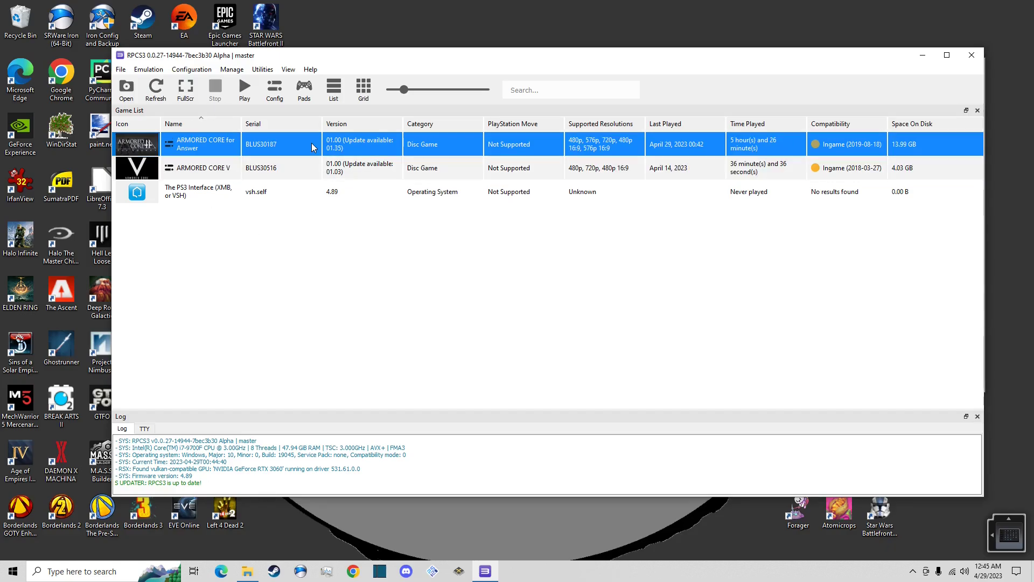
pyautogui.click(289, 169)
pyautogui.click(279, 145)
pyautogui.click(303, 168)
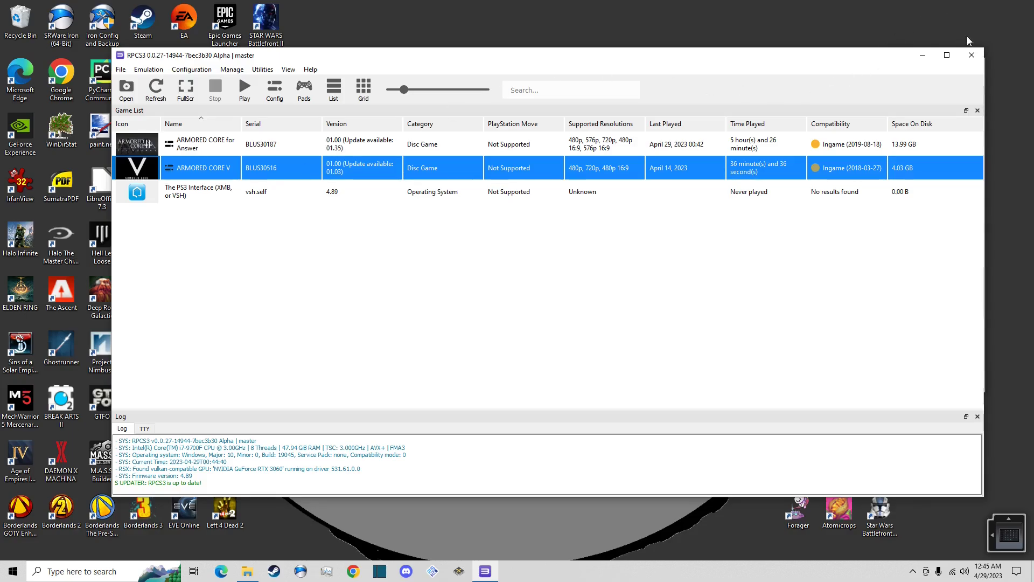
# Close RPCS3 and launch xenia_canary.exe from Xenia Canary > xenia_canary on drive K
pyautogui.click(972, 55)
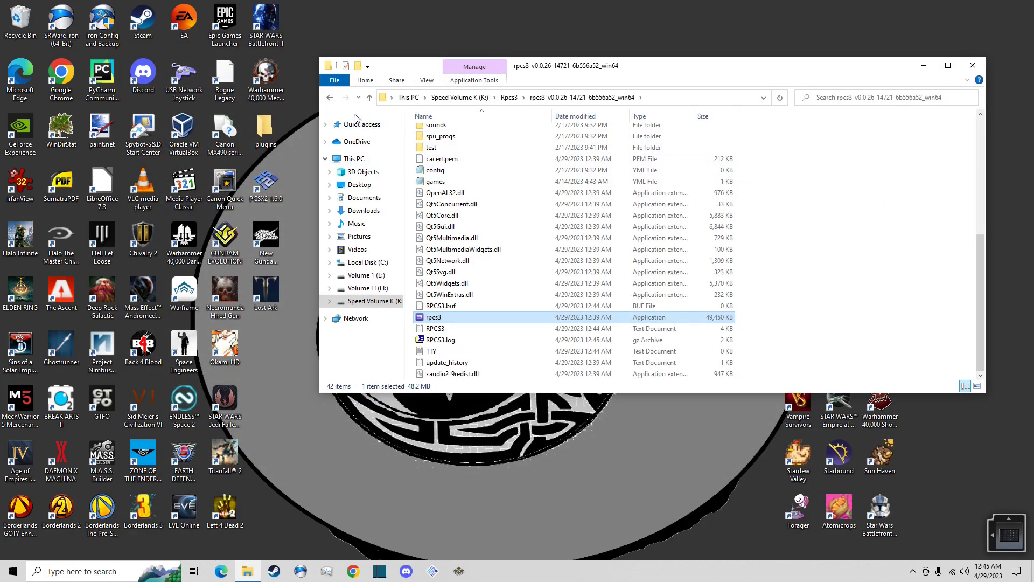
pyautogui.click(370, 97)
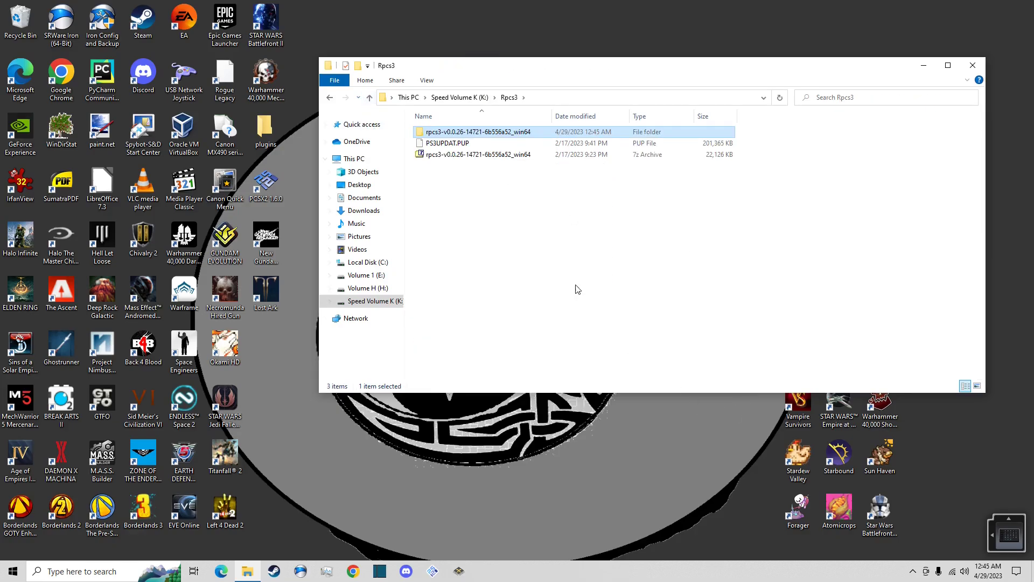
pyautogui.click(368, 98)
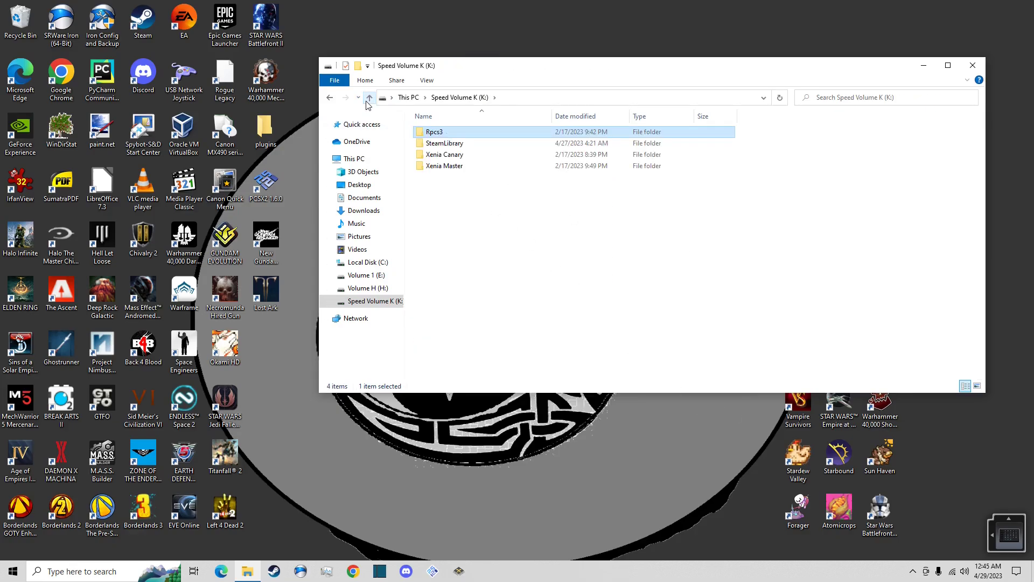
pyautogui.doubleClick(439, 155)
pyautogui.click(446, 144)
pyautogui.doubleClick(446, 133)
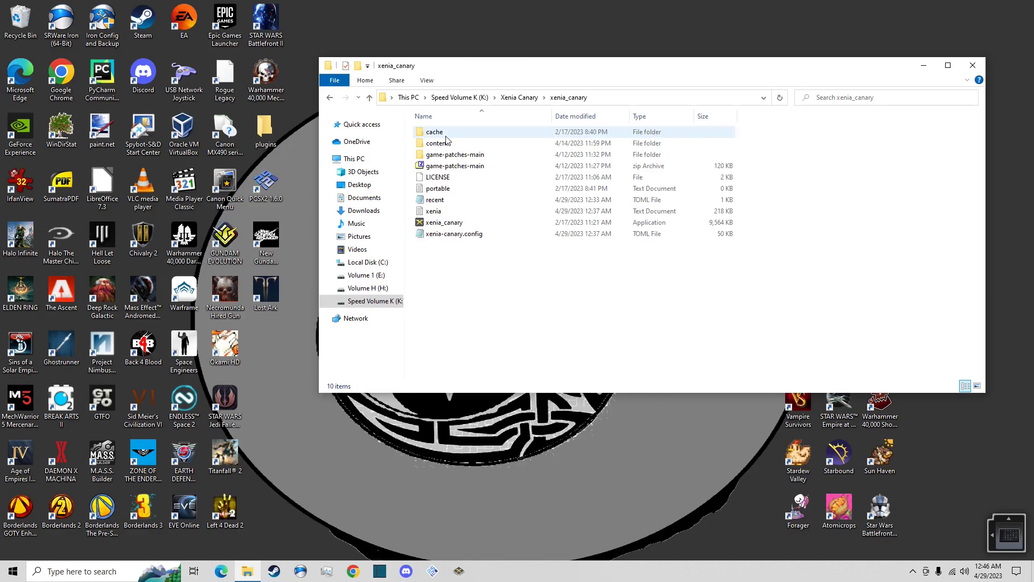
pyautogui.click(452, 225)
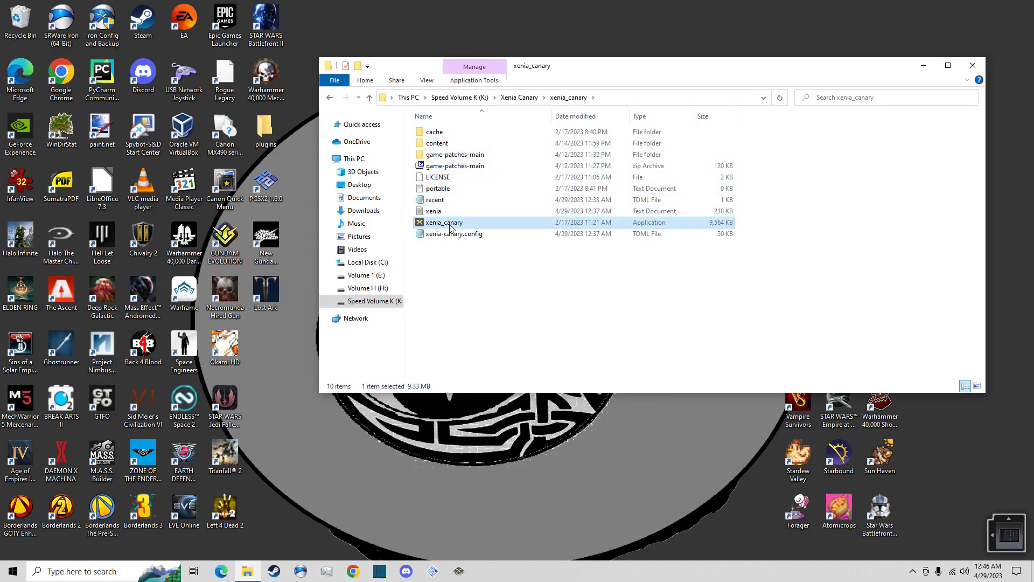
pyautogui.doubleClick(450, 227)
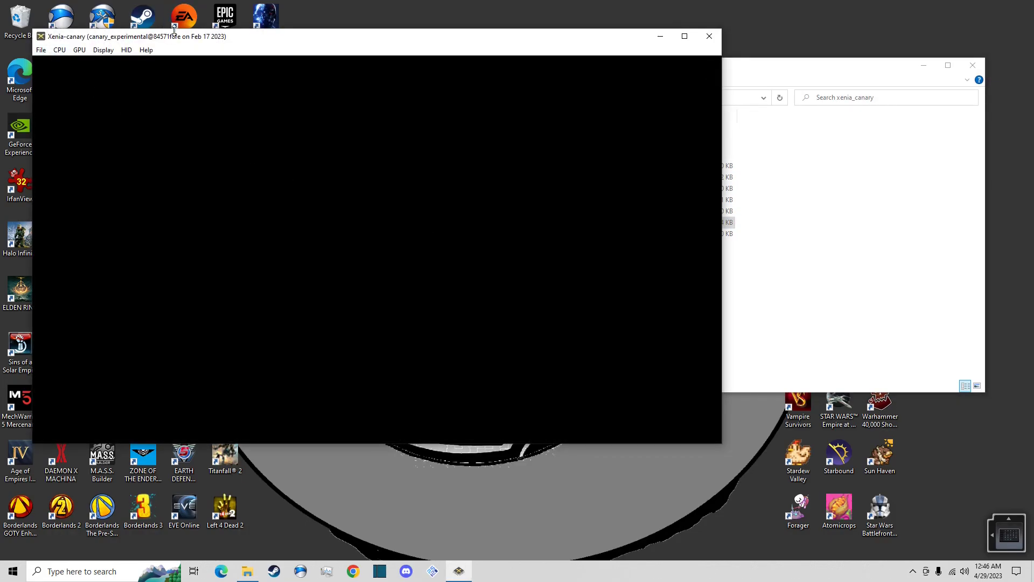
pyautogui.moveTo(176, 37); pyautogui.dragTo(265, 49)
pyautogui.click(134, 63)
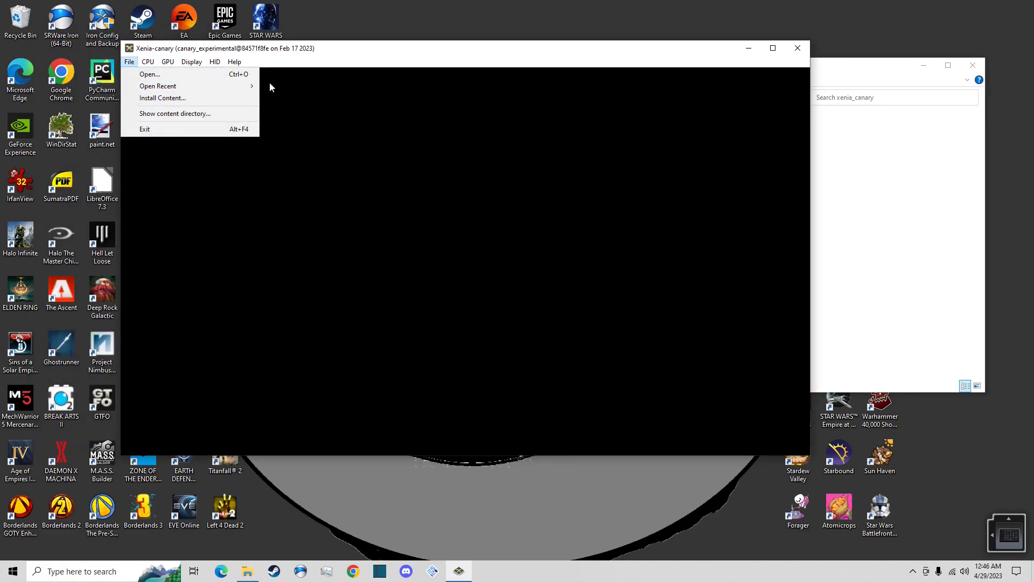
# Start AC for Answer from Xenia's Open Recent list
pyautogui.moveTo(253, 88)
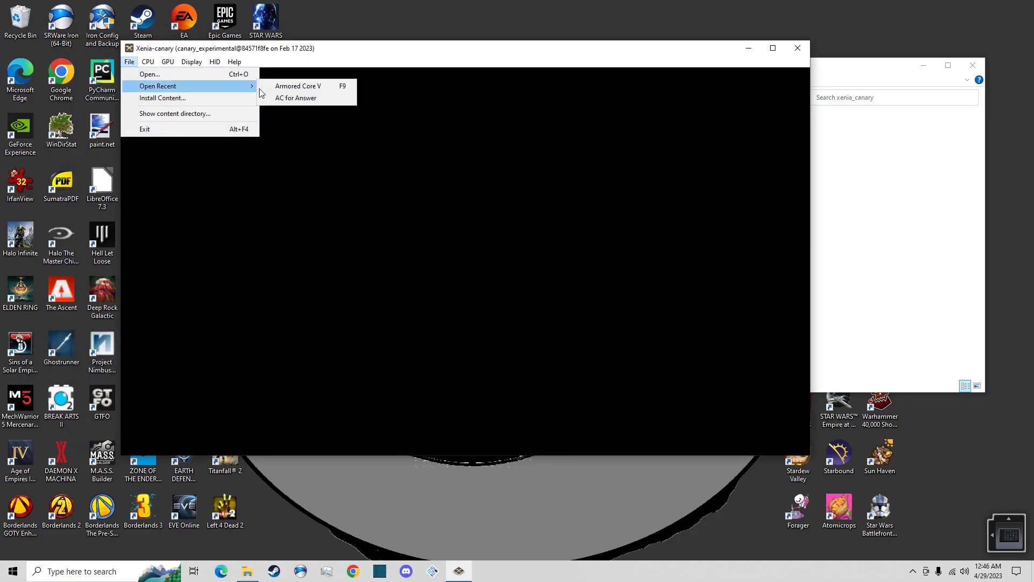
pyautogui.click(288, 99)
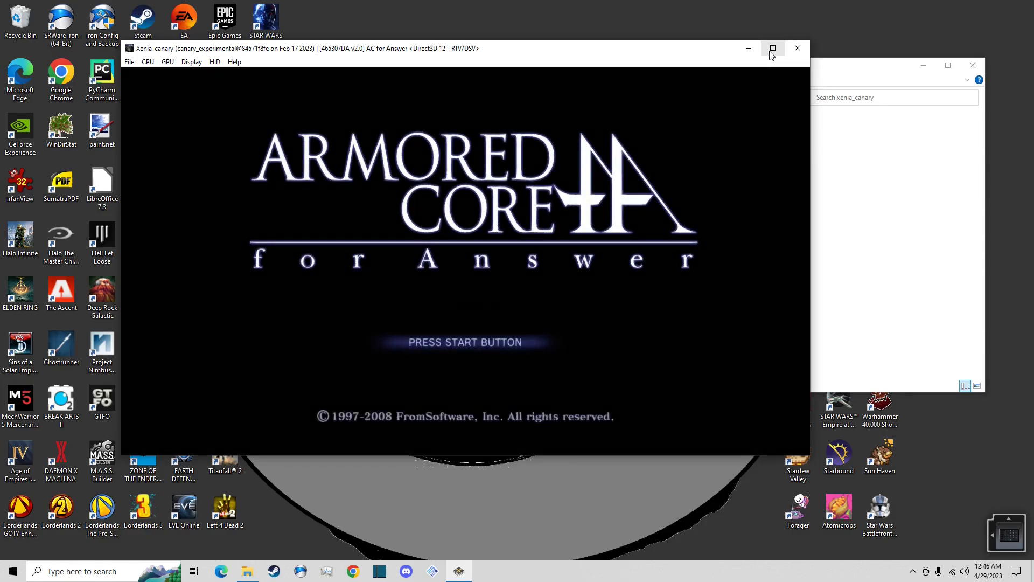
# Get past the title screen with standard regulations and load save slot 1
pyautogui.press('Return')
pyautogui.press('Return')
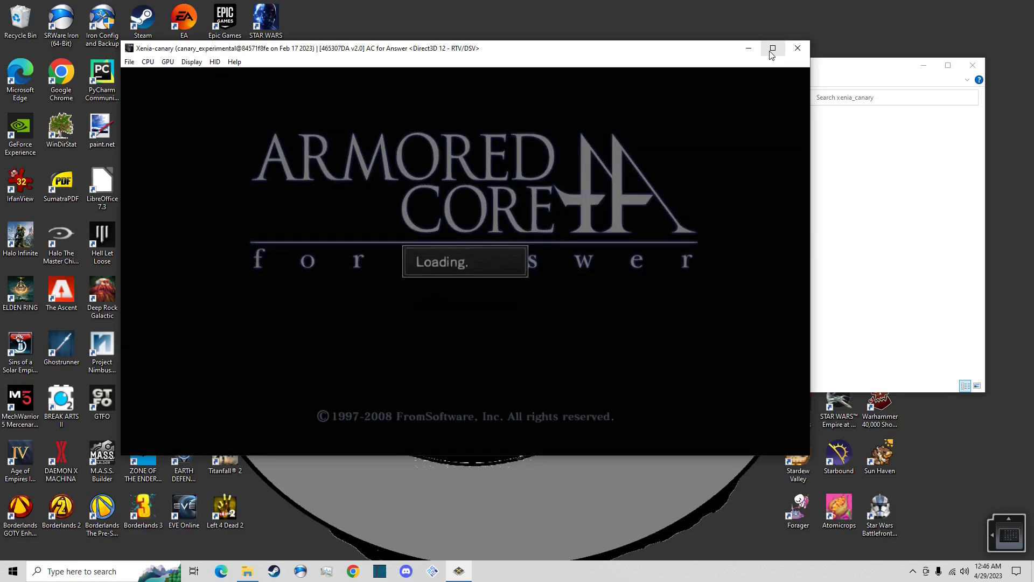
pyautogui.press('Return')
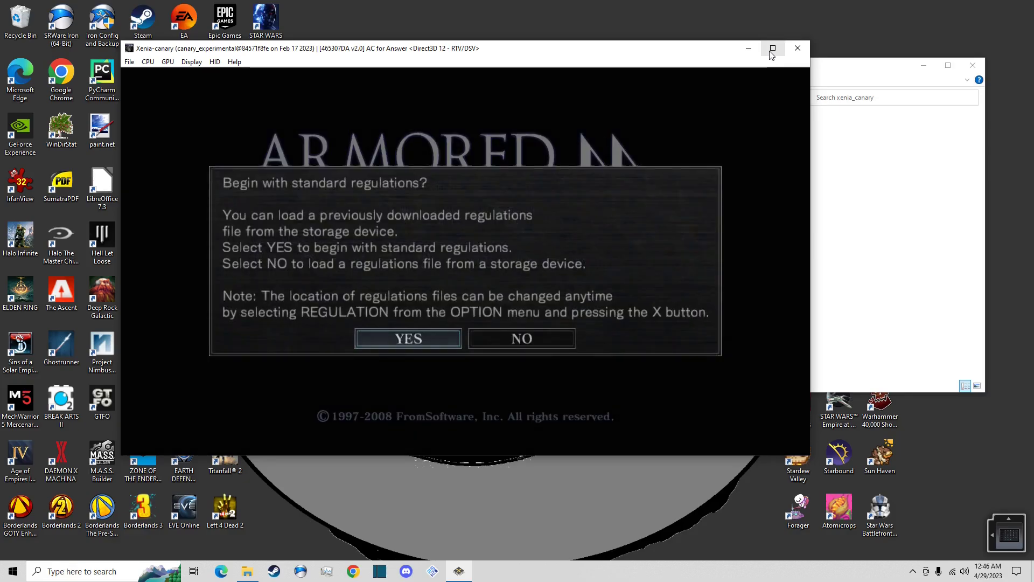
pyautogui.press('Return')
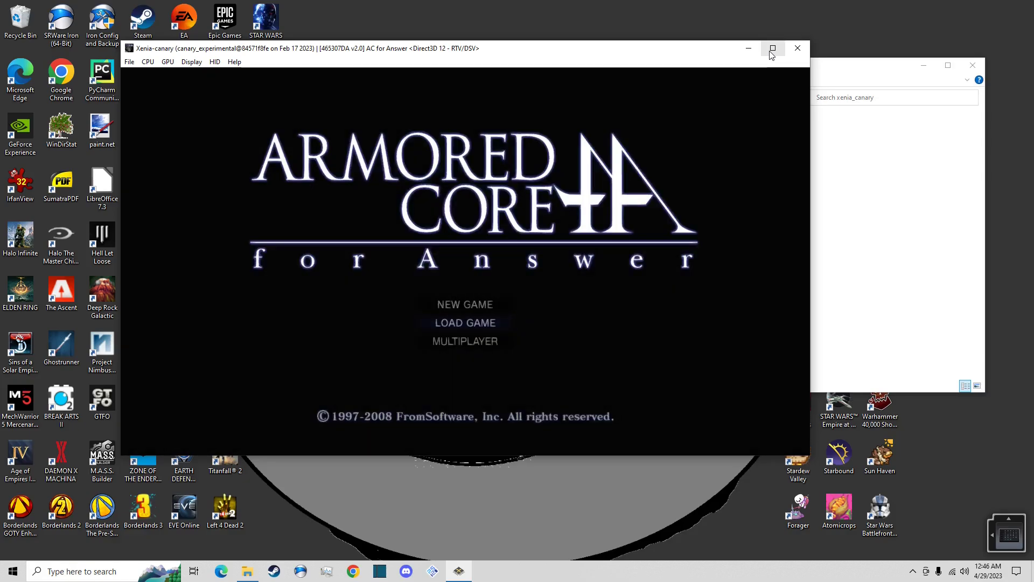
pyautogui.press('Return')
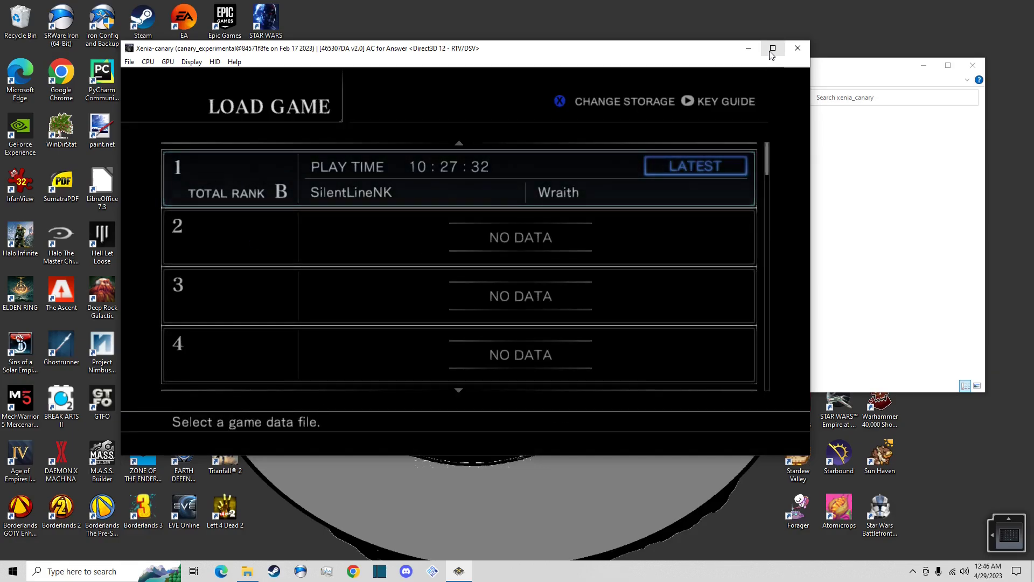
pyautogui.press('Return')
pyautogui.press('Return')
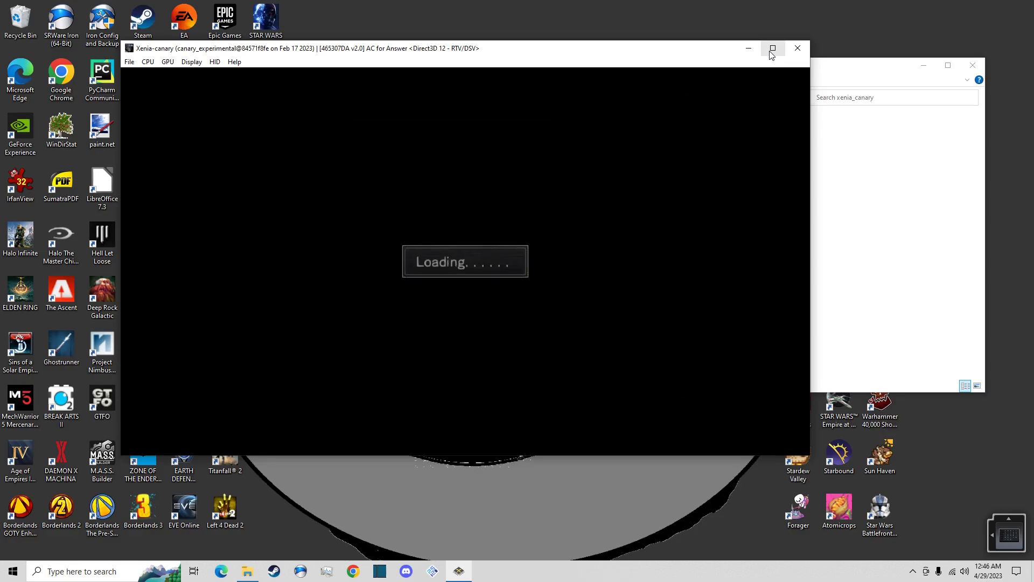
pyautogui.press('Return')
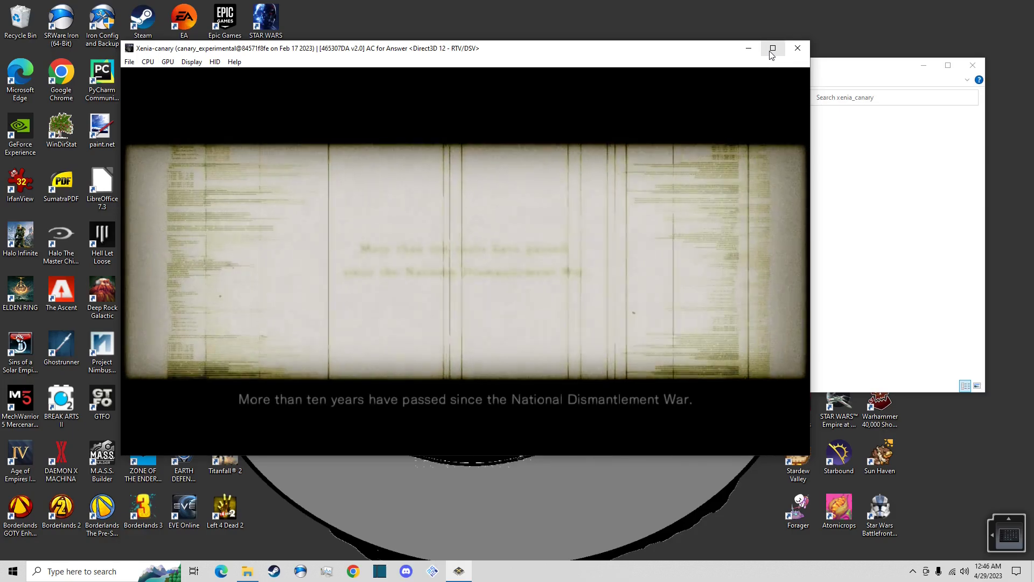
pyautogui.press('Return')
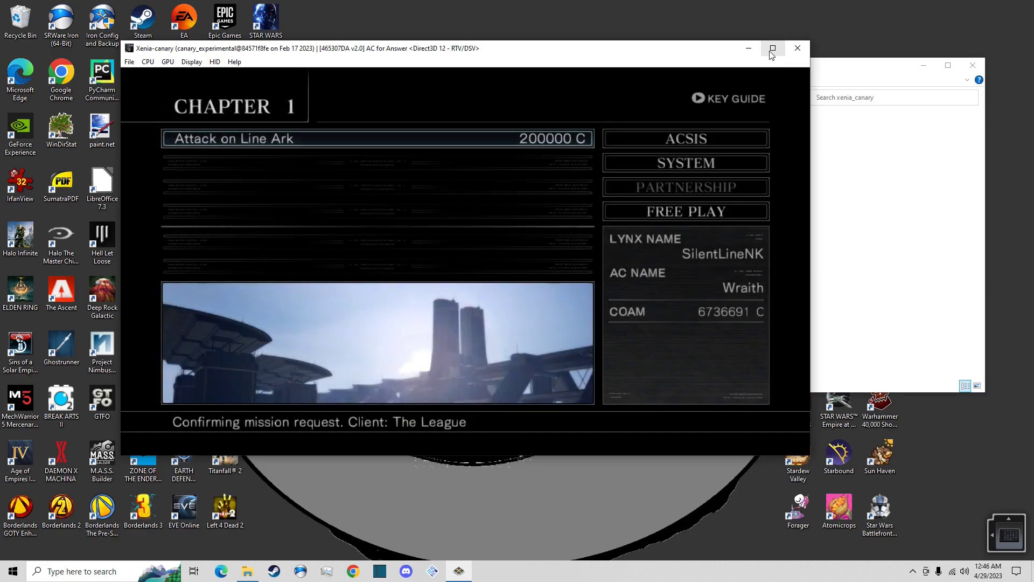
# Open the ACSIS craft menu and highlight AC TEST
pyautogui.press('Right')
pyautogui.press('Return')
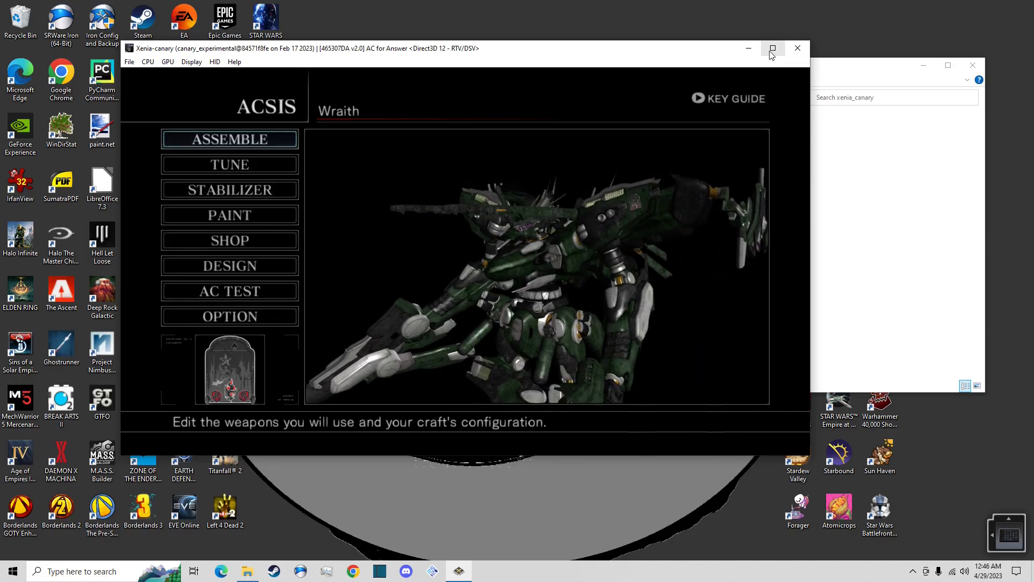
pyautogui.press('Up')
pyautogui.press('Up')
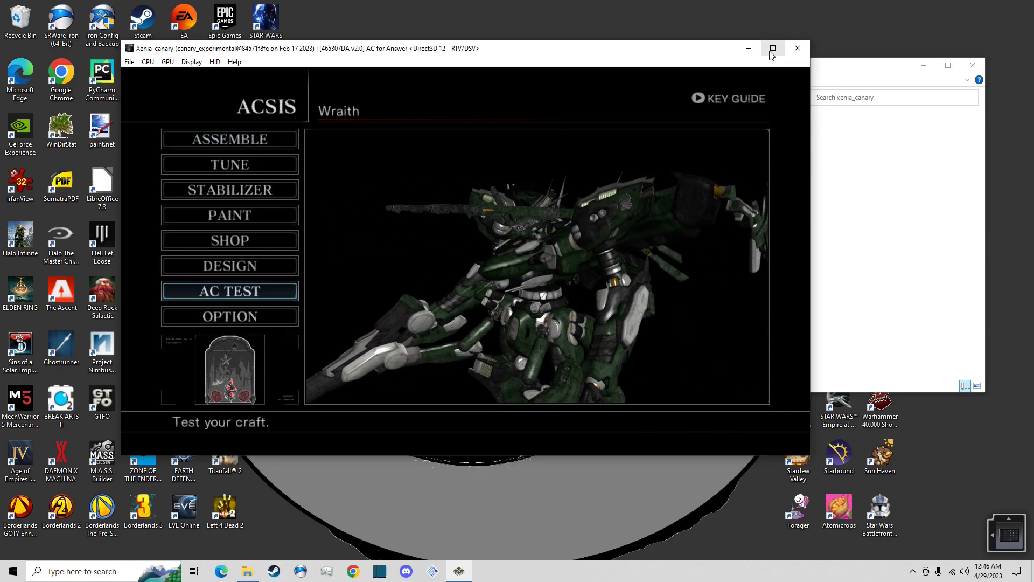
# Play the AC TEST, then pause, choose QUIT TEST and select OK to terminate
pyautogui.press('Return')
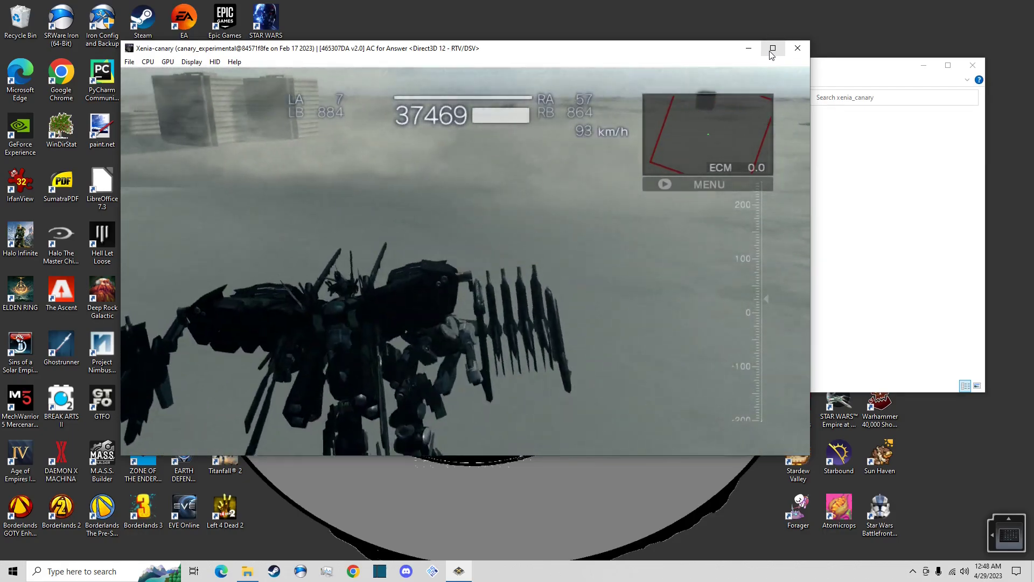
pyautogui.press('Return')
pyautogui.press('Up')
pyautogui.press('Return')
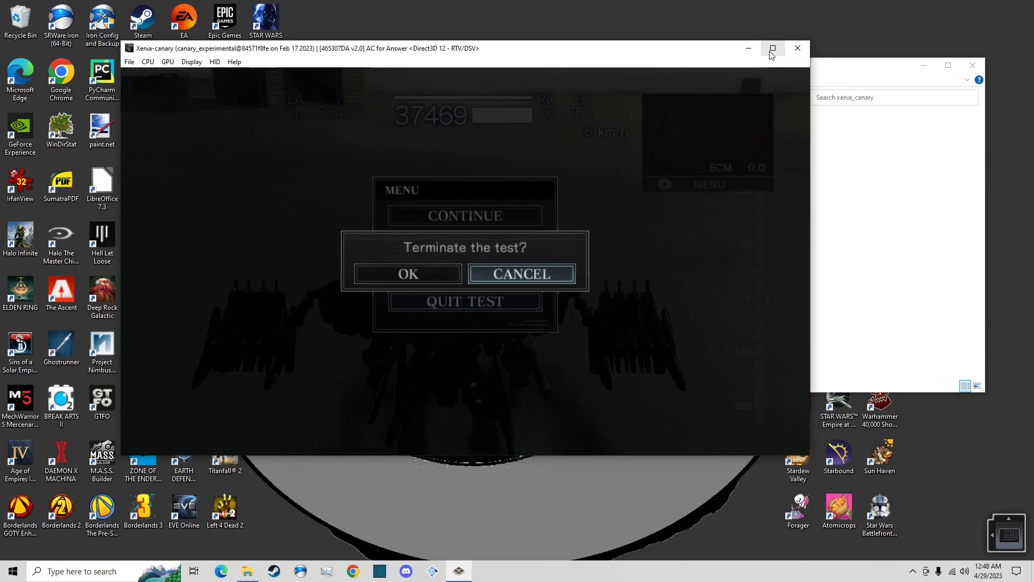
pyautogui.press('Left')
# Confirm ending the test, back out to the Chapter 1 menu, and close Xenia Canary
pyautogui.press('Return')
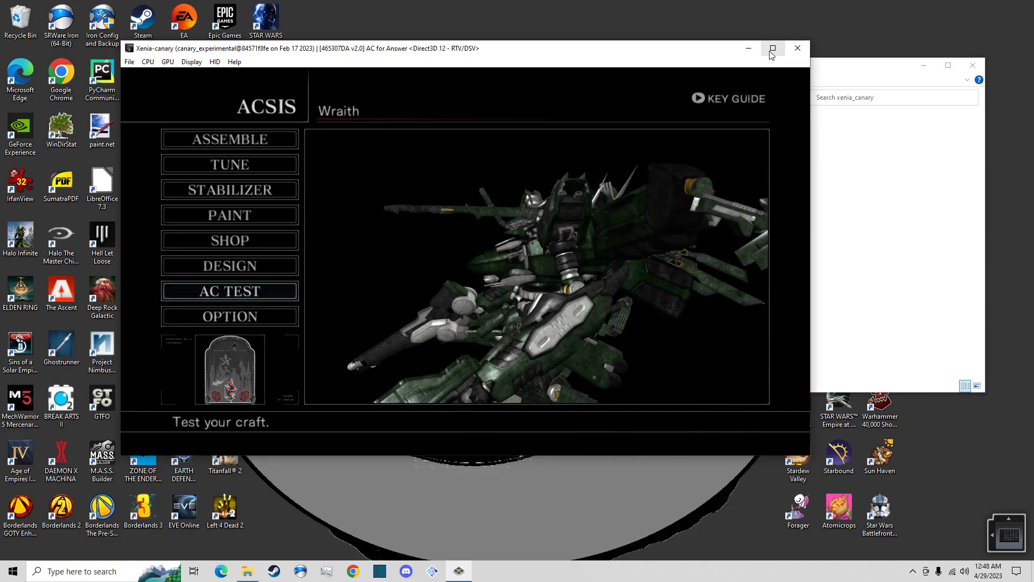
pyautogui.press('Escape')
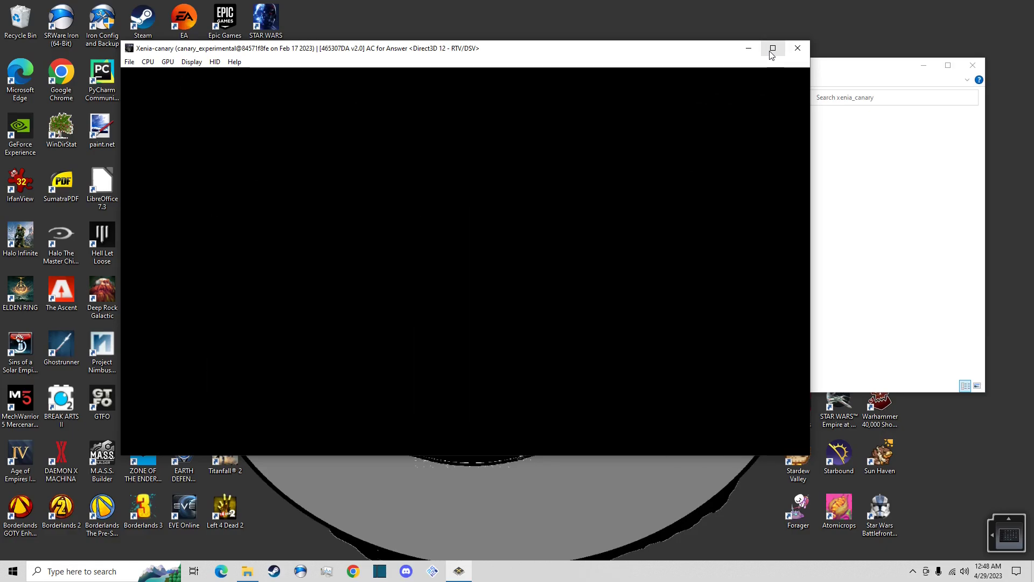
pyautogui.click(797, 48)
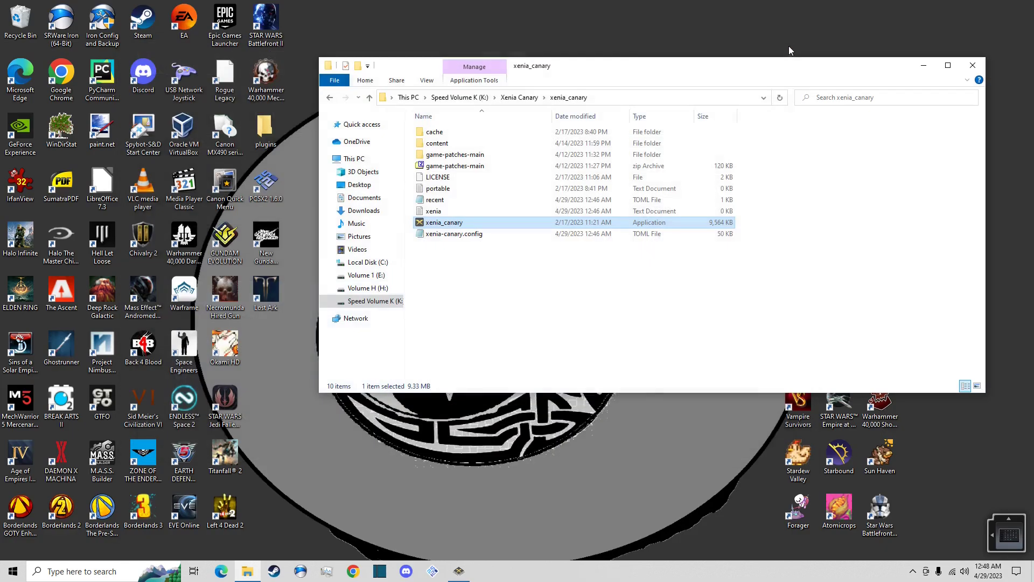
# Close the Xenia Canary folder window in File Explorer and open Google Chrome
pyautogui.click(370, 98)
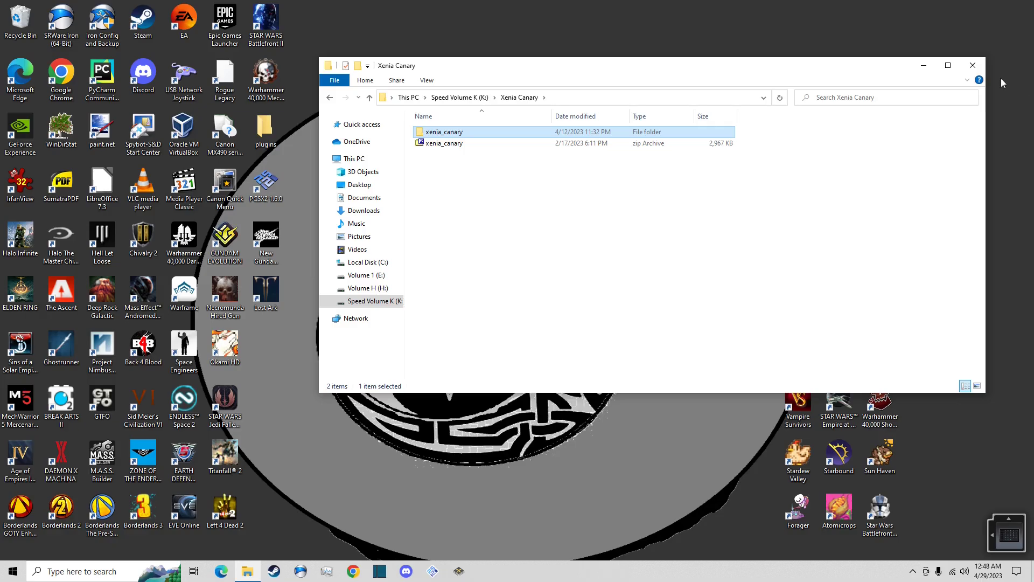
pyautogui.click(972, 65)
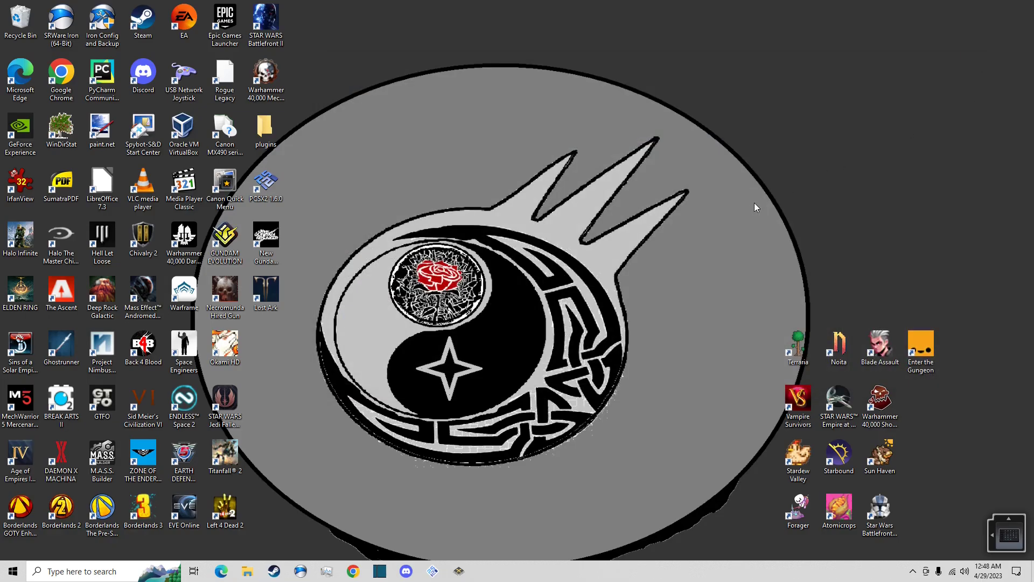
pyautogui.click(353, 571)
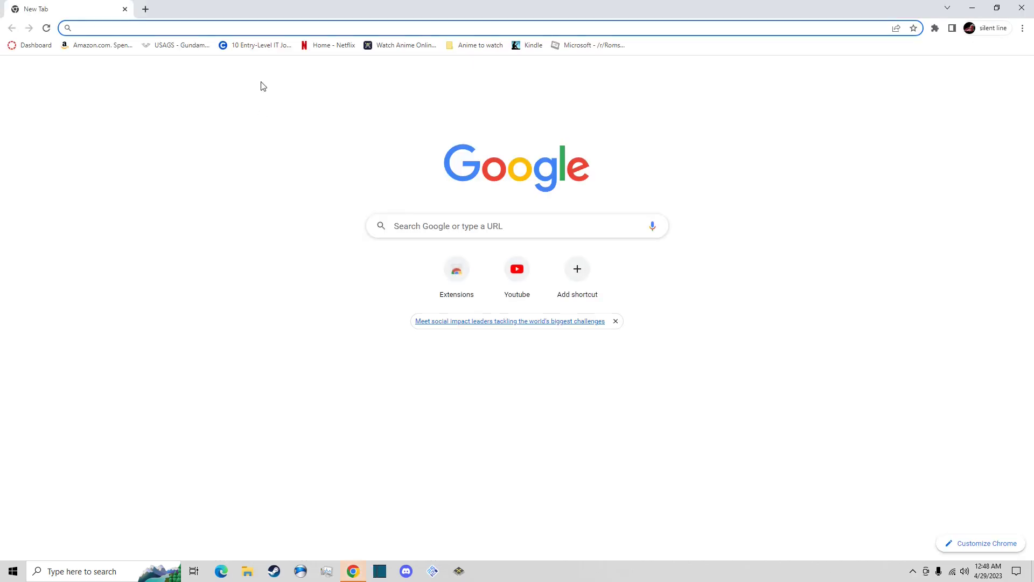
# Google 'armored core 5 visual render issue' and open the GitHub rendering-issue report
pyautogui.click(277, 28)
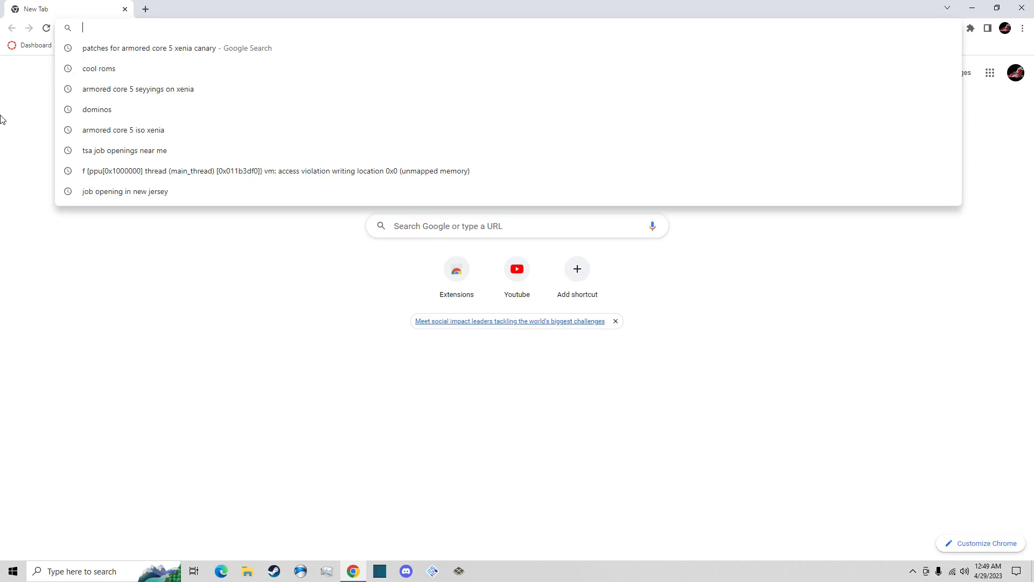
pyautogui.write('armored cor')
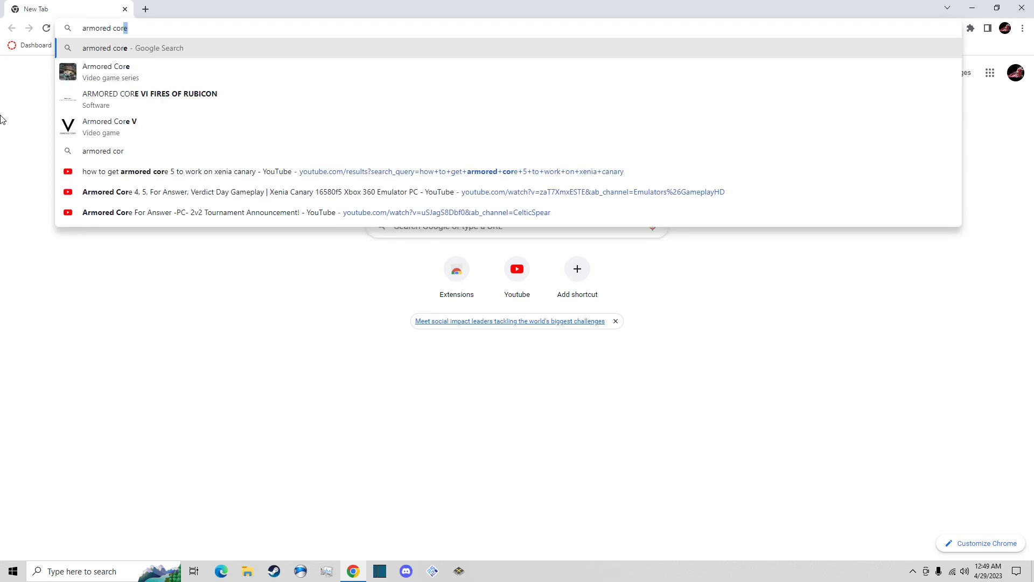
pyautogui.write('e 5 v')
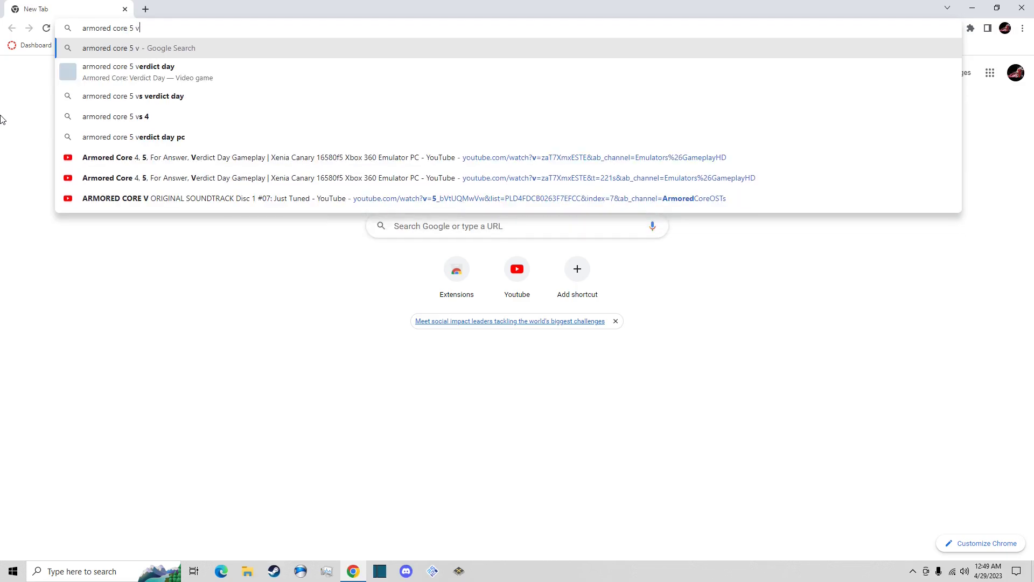
pyautogui.write('isual iss')
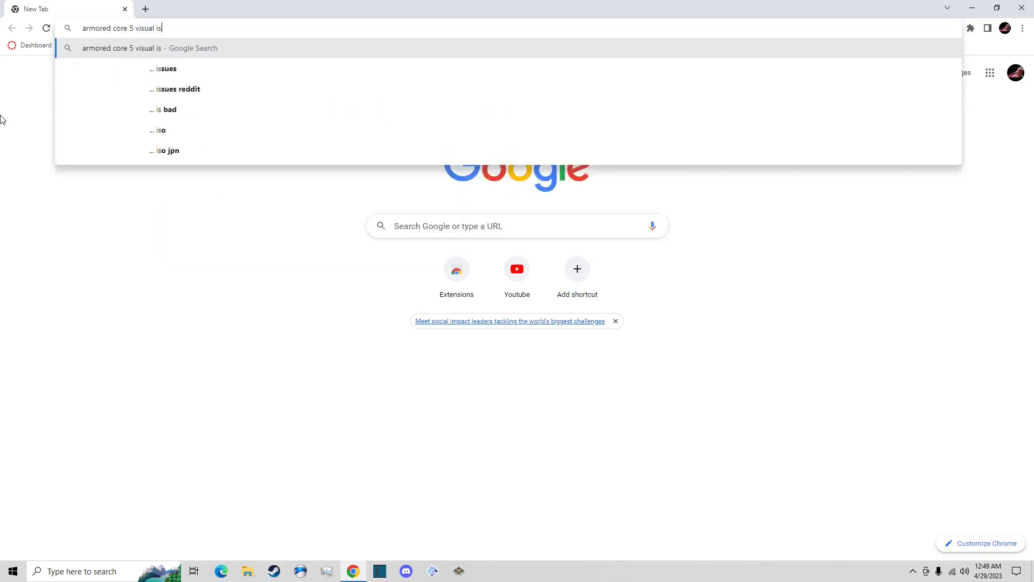
pyautogui.press('BackSpace')
pyautogui.press('BackSpace')
pyautogui.press('BackSpace')
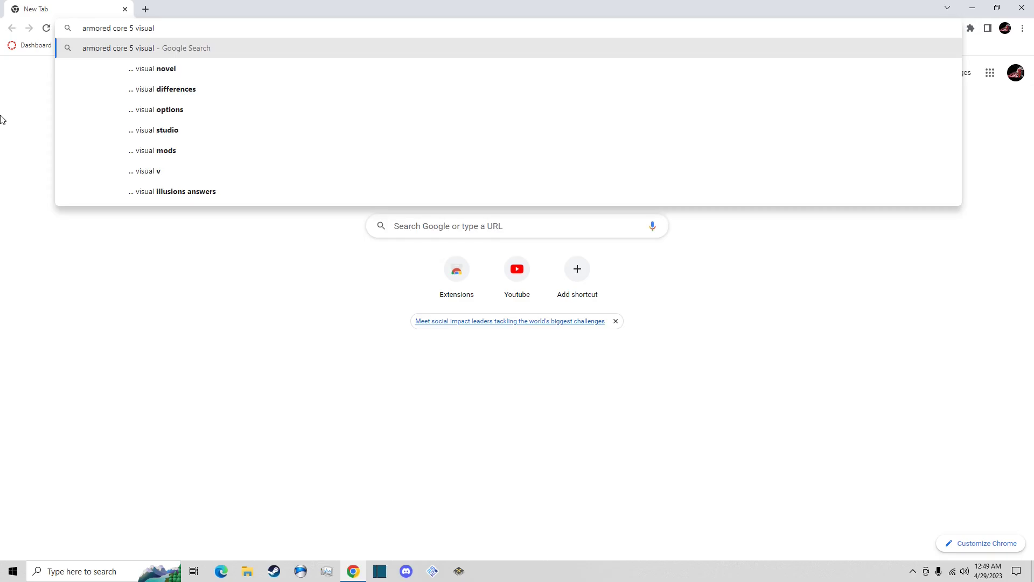
pyautogui.write('render i')
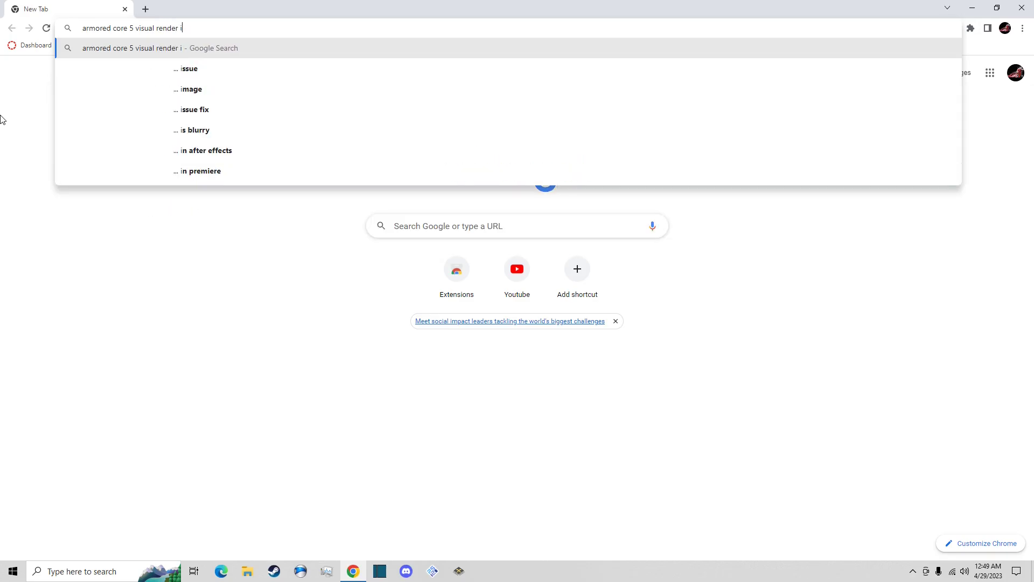
pyautogui.write('ssu')
pyautogui.write('e')
pyautogui.press('Return')
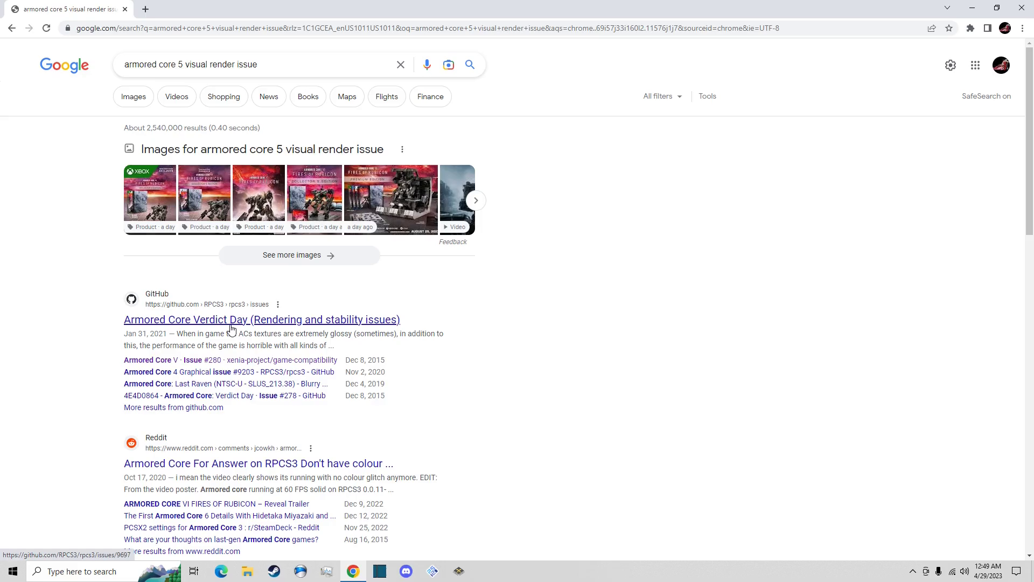
pyautogui.click(231, 320)
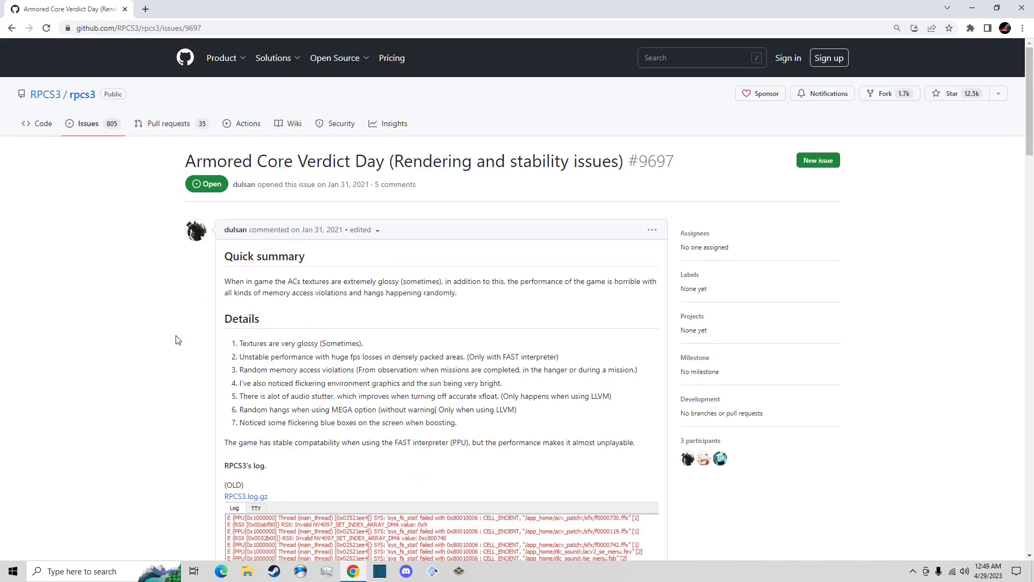
pyautogui.scroll(-3, 178, 340)
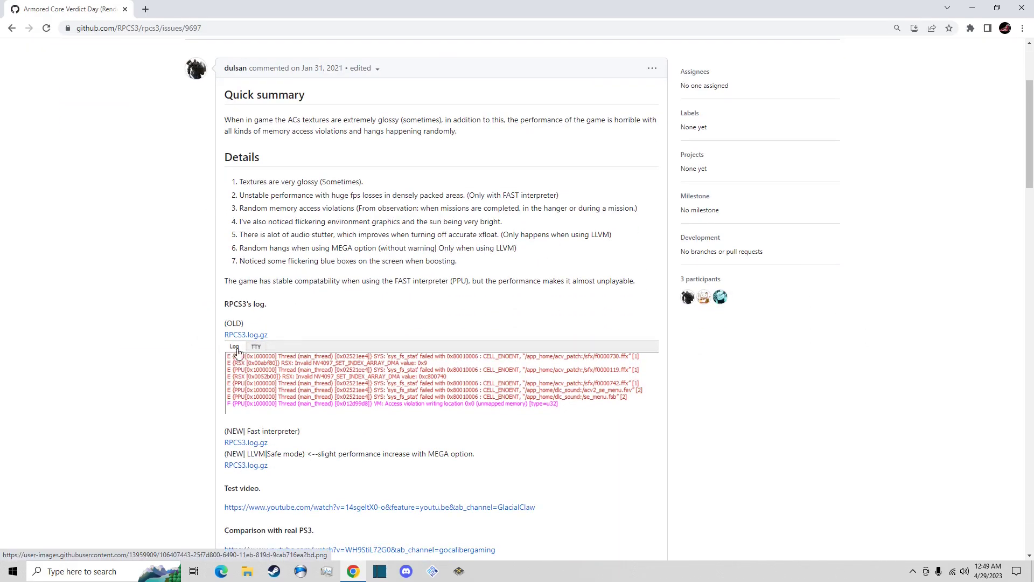
pyautogui.scroll(-1, 231, 388)
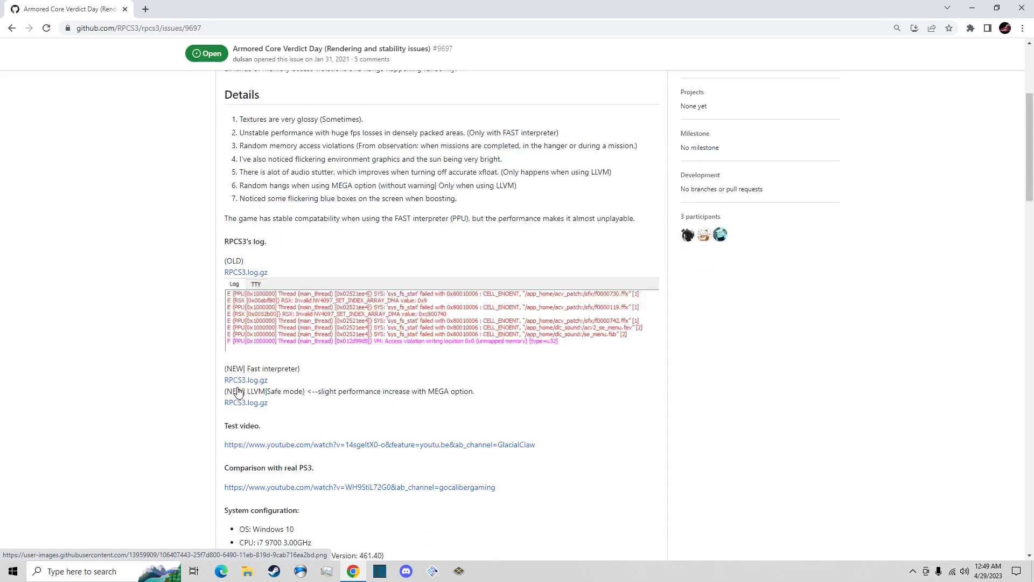
pyautogui.scroll(-2, 238, 392)
pyautogui.scroll(5, 199, 383)
pyautogui.hotkey('alt', 'Left')
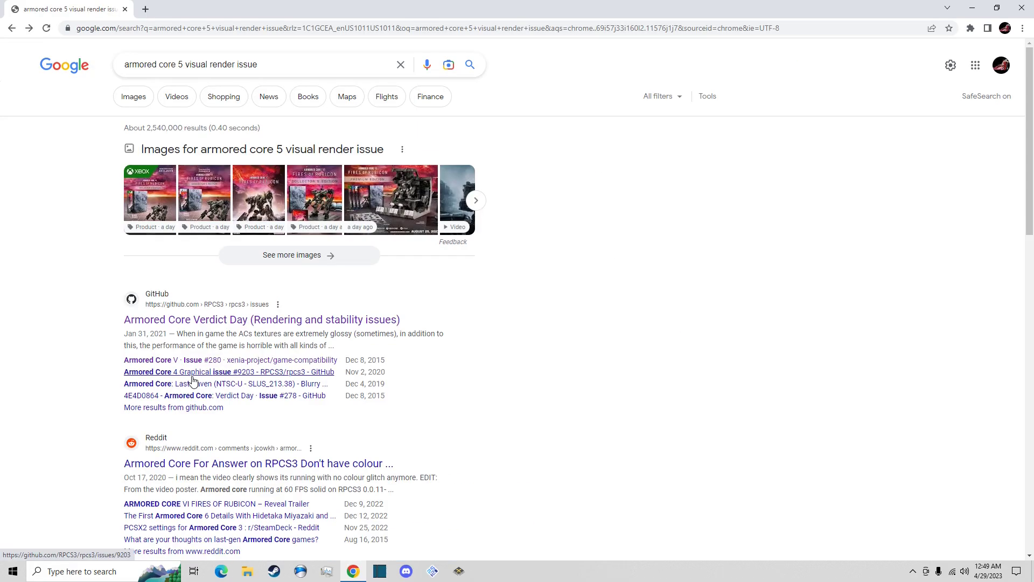
pyautogui.scroll(-2, 177, 372)
pyautogui.click(179, 360)
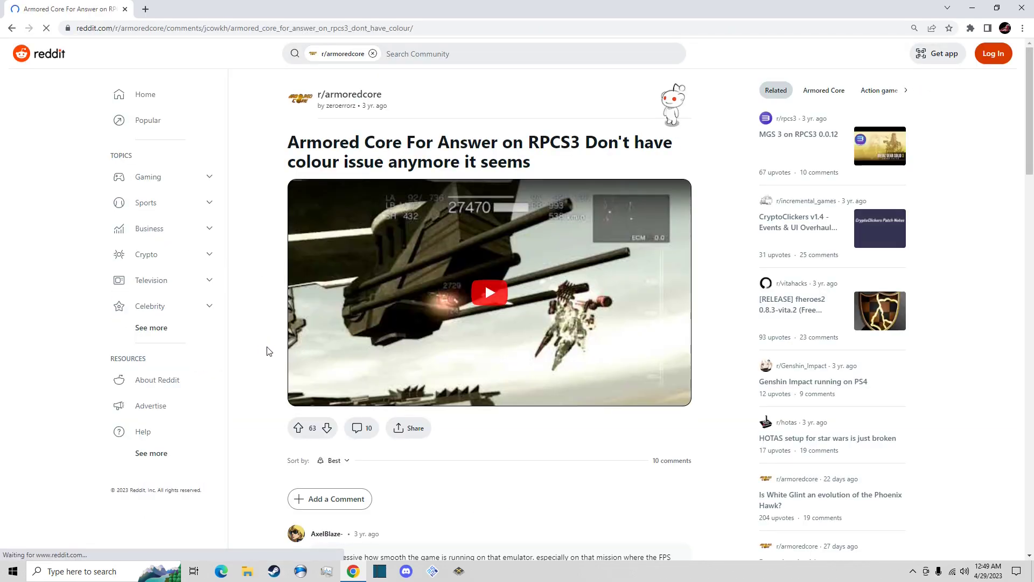
pyautogui.scroll(-5, 262, 348)
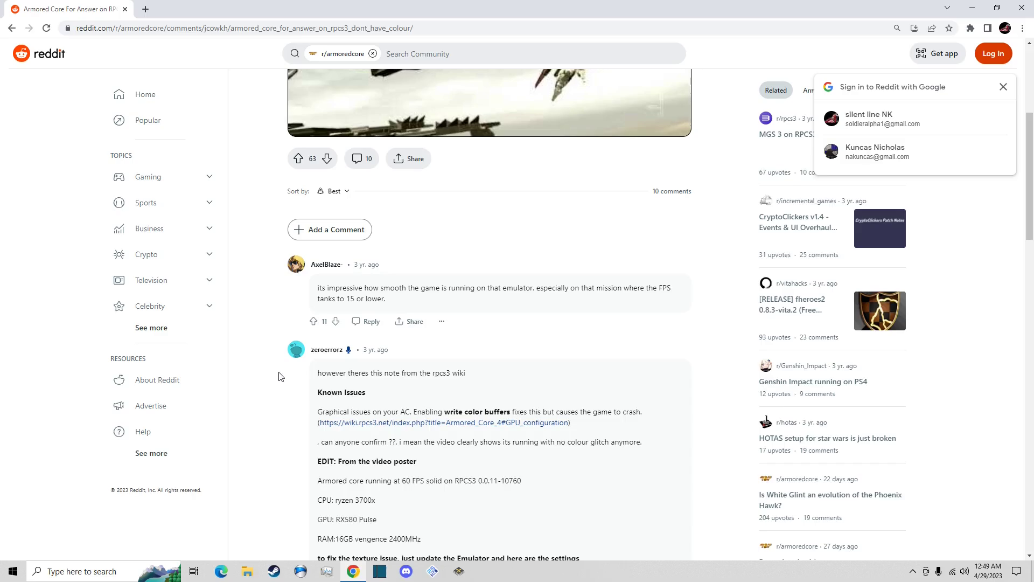
pyautogui.hotkey('alt', 'Left')
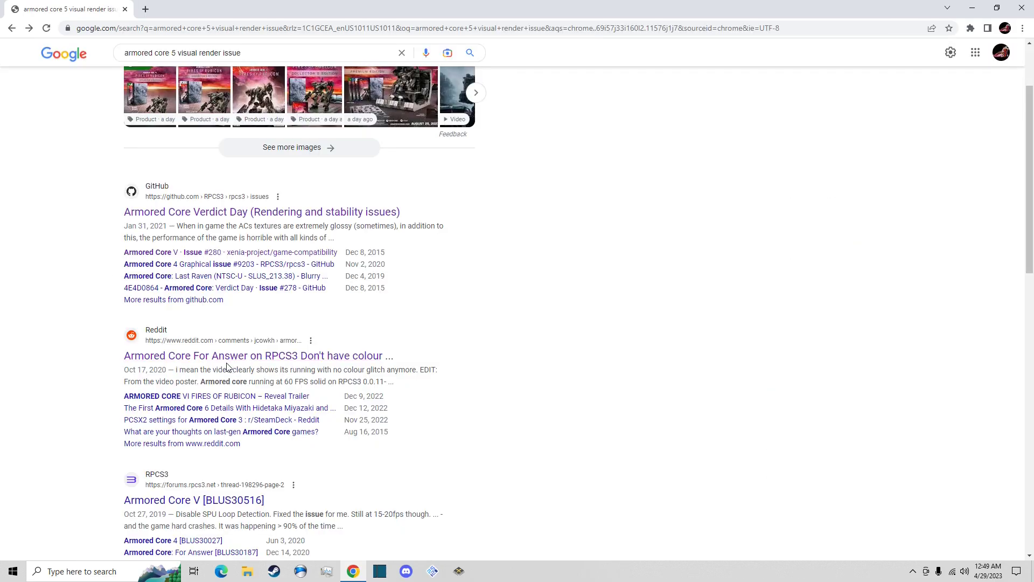
pyautogui.scroll(-2, 230, 368)
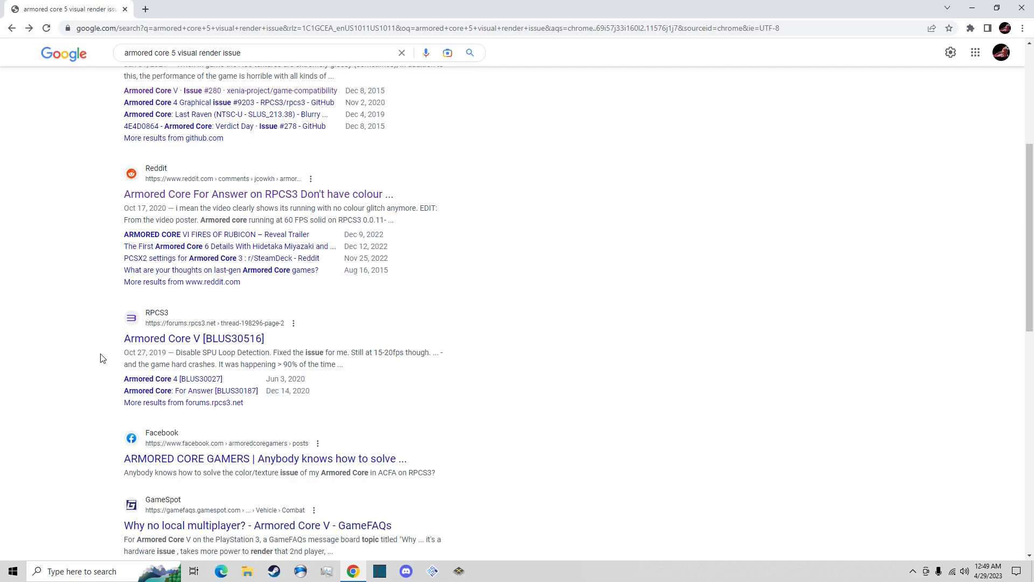
pyautogui.scroll(-4, 103, 357)
pyautogui.scroll(6, 105, 358)
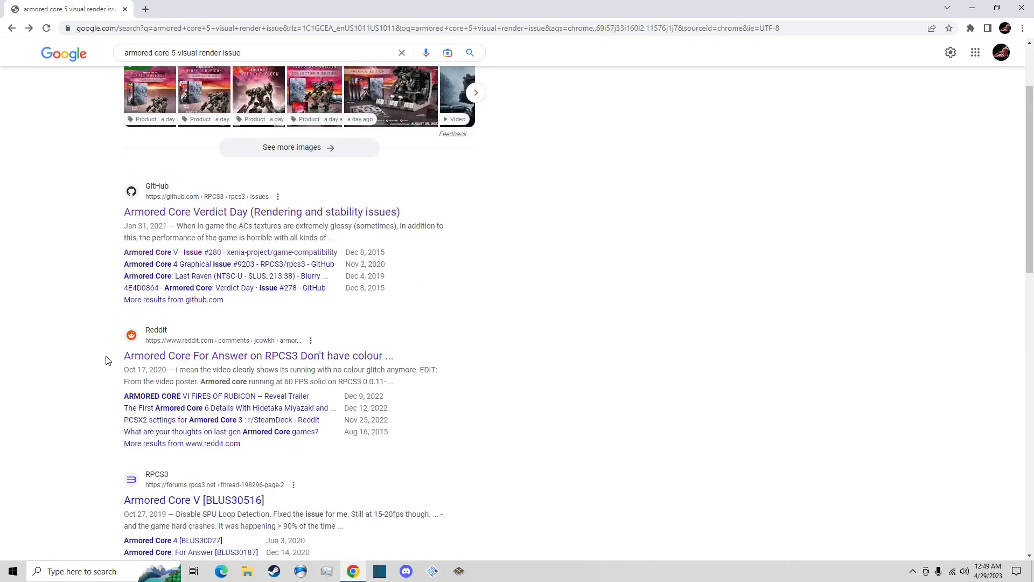
pyautogui.scroll(2, 445, 198)
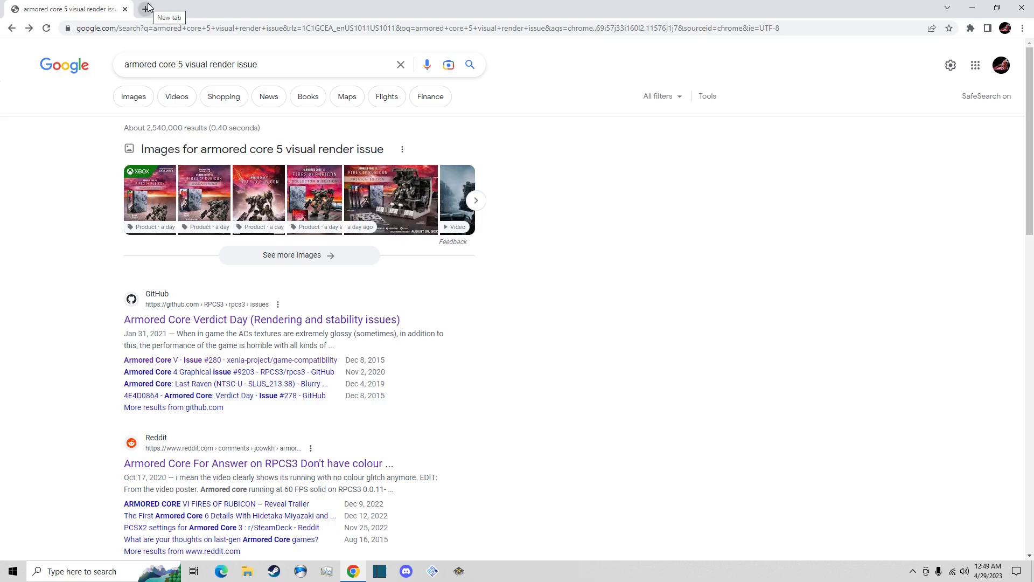
# Minimize Chrome to the desktop and bring up the GeForce Experience overlay's recording stop options
pyautogui.press('super+d')
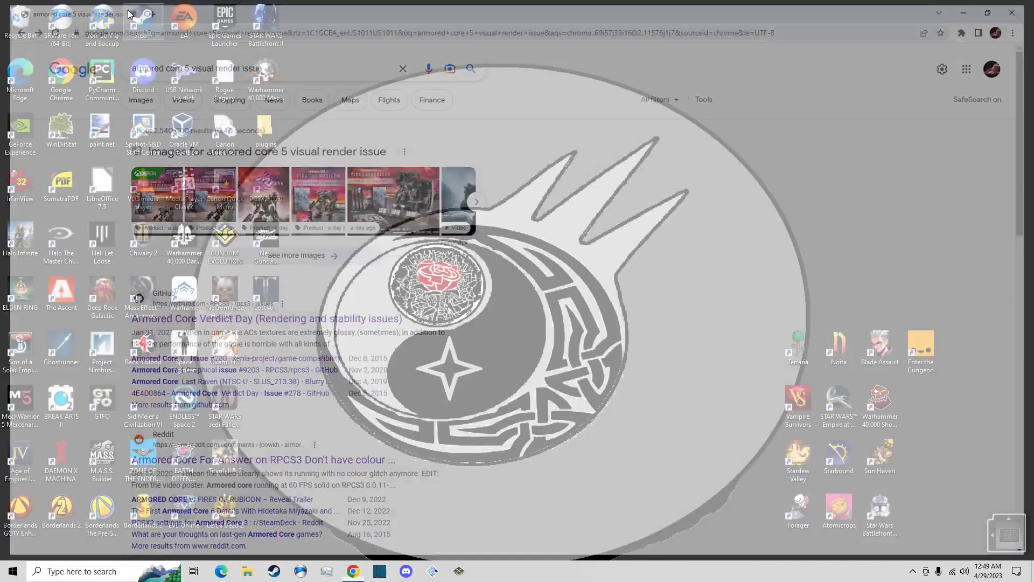
pyautogui.rightClick(426, 155)
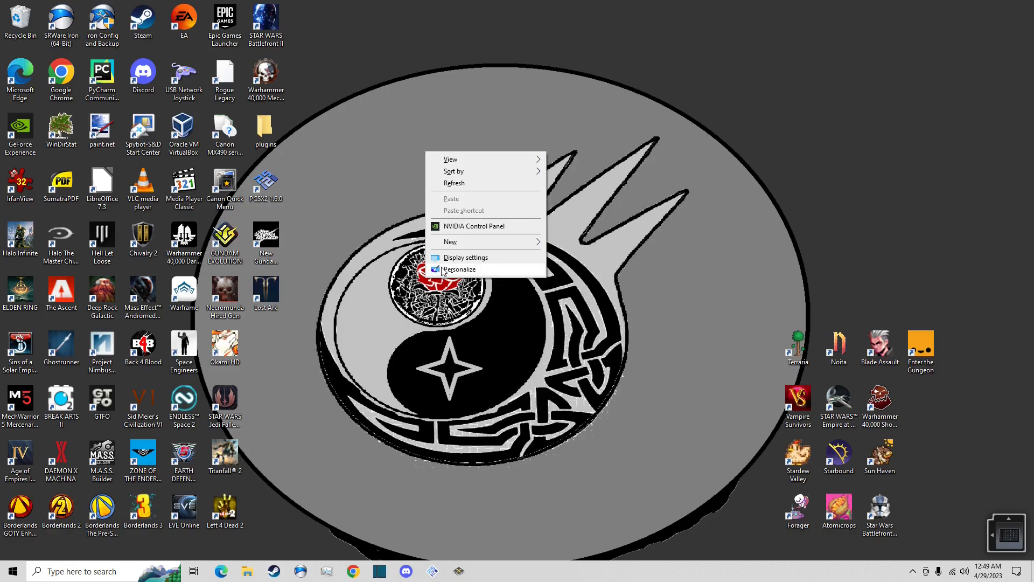
pyautogui.click(376, 270)
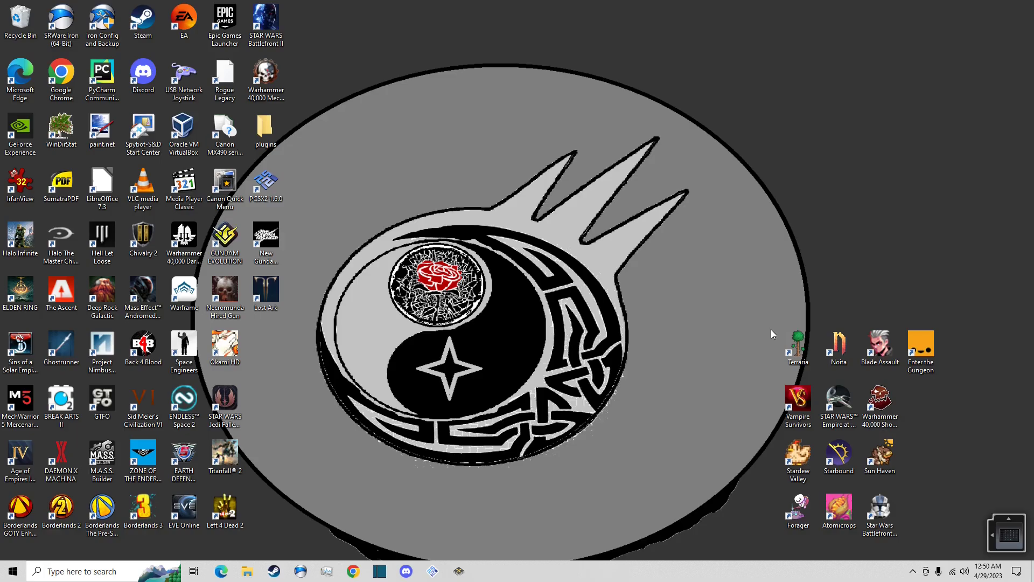
pyautogui.hotkey('alt', 'z')
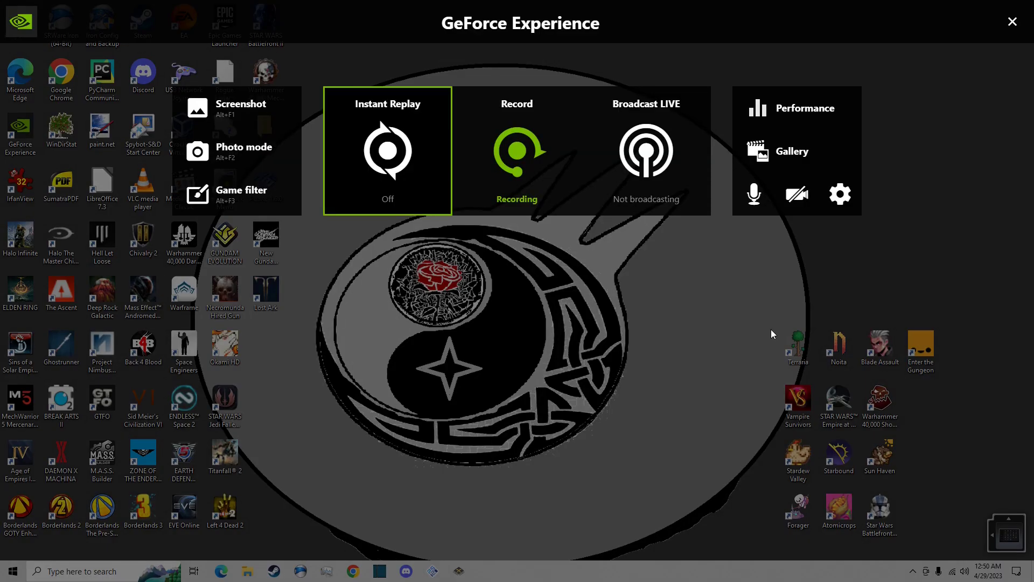
pyautogui.click(499, 203)
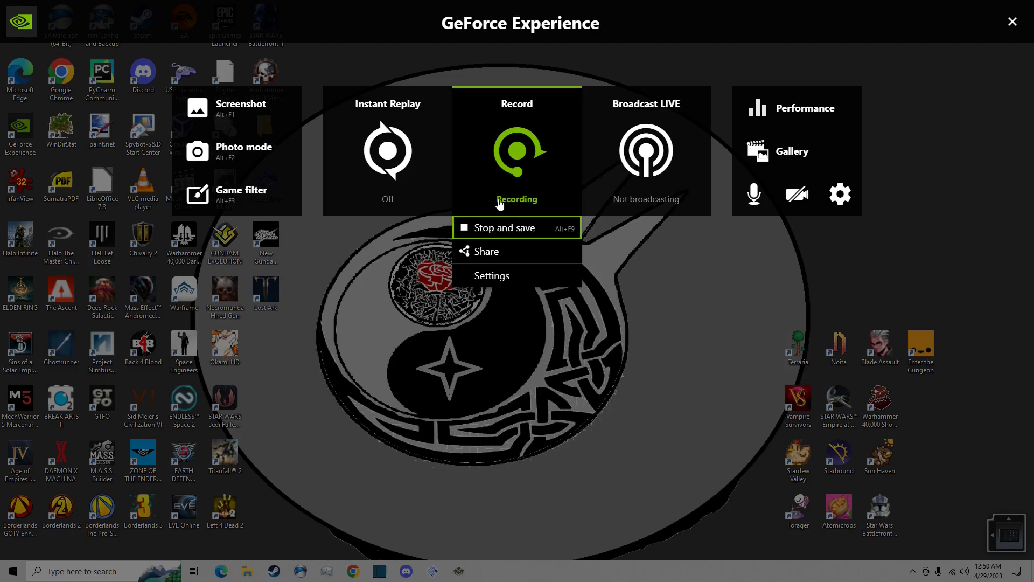